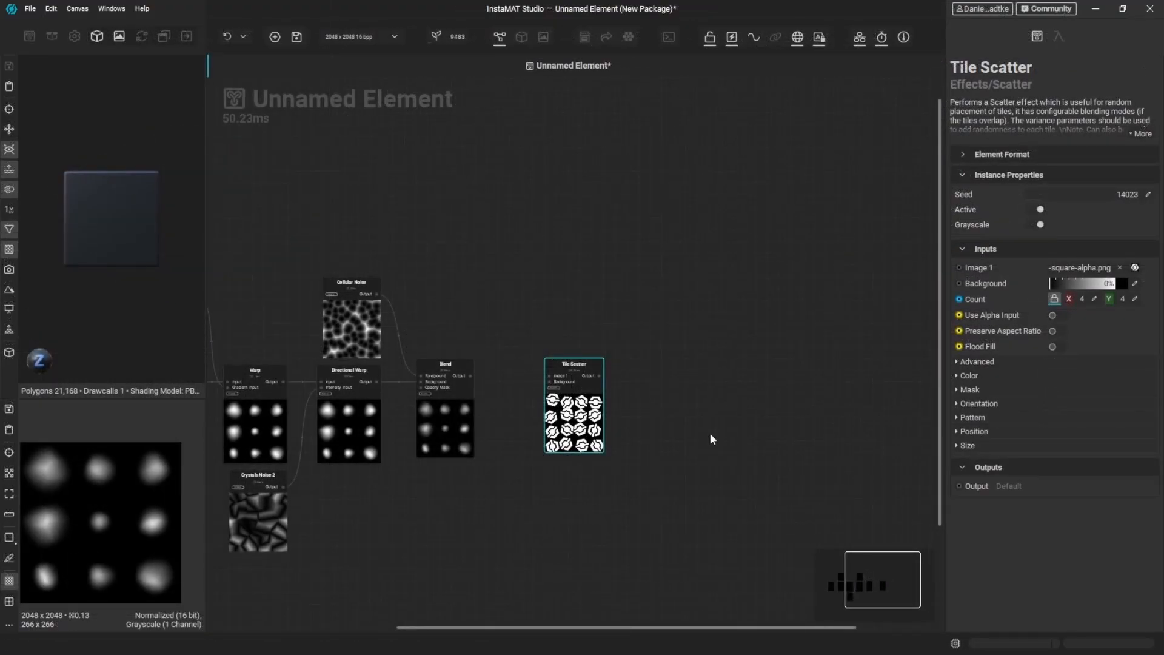
Set the Tile Scatter node's Pattern Count to 3
scroll(549, 468, "up", 2)
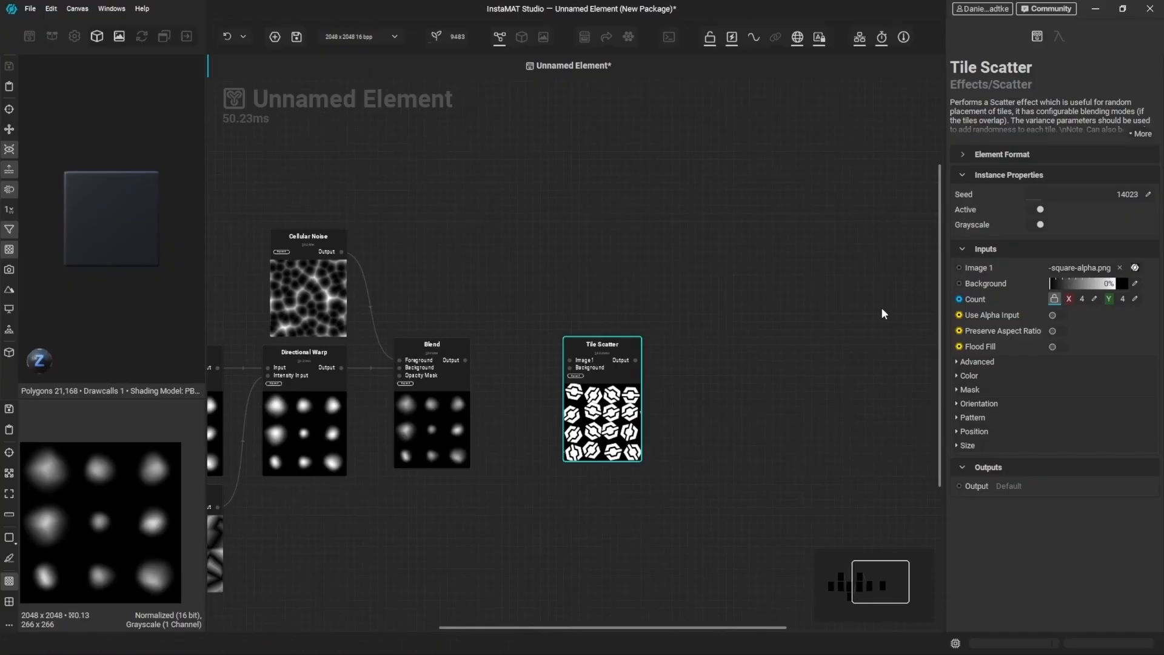
left_click(973, 418)
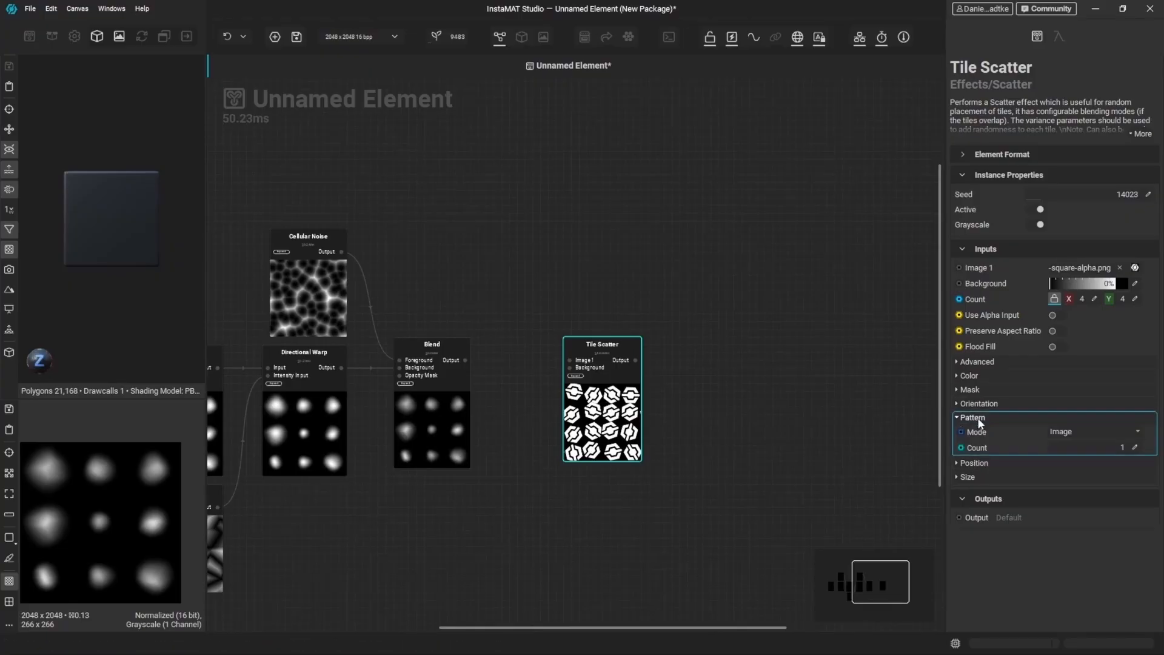
scroll(1055, 449, "up", 2)
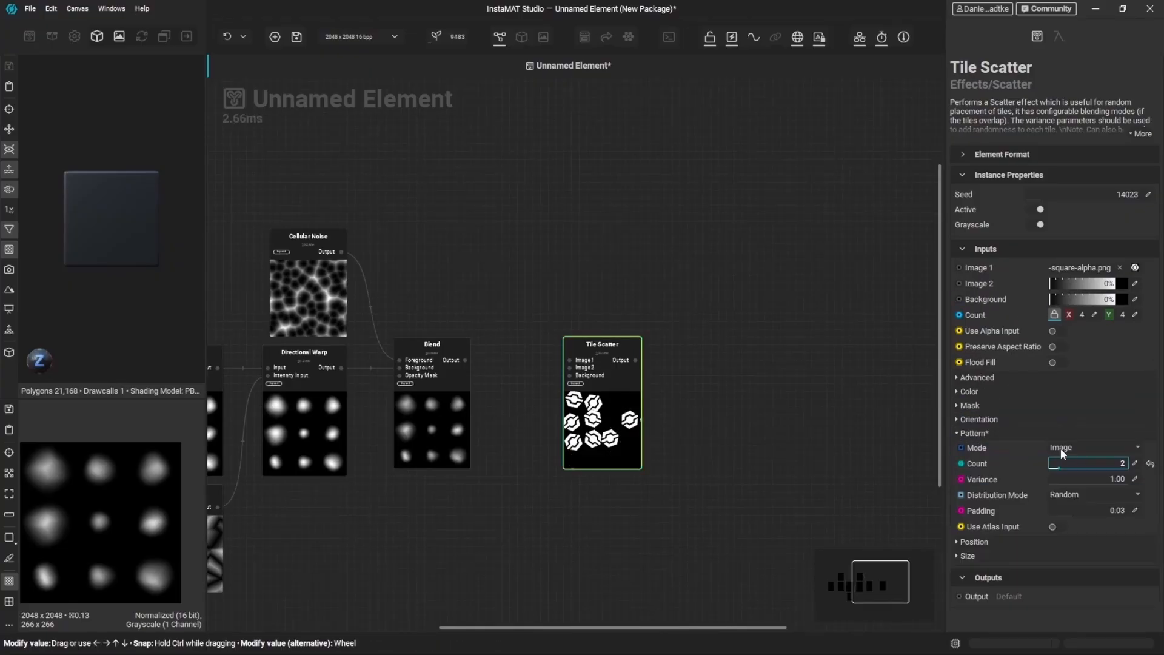
scroll(1065, 454, "up", 1)
left_click_drag(1076, 453, 1071, 453)
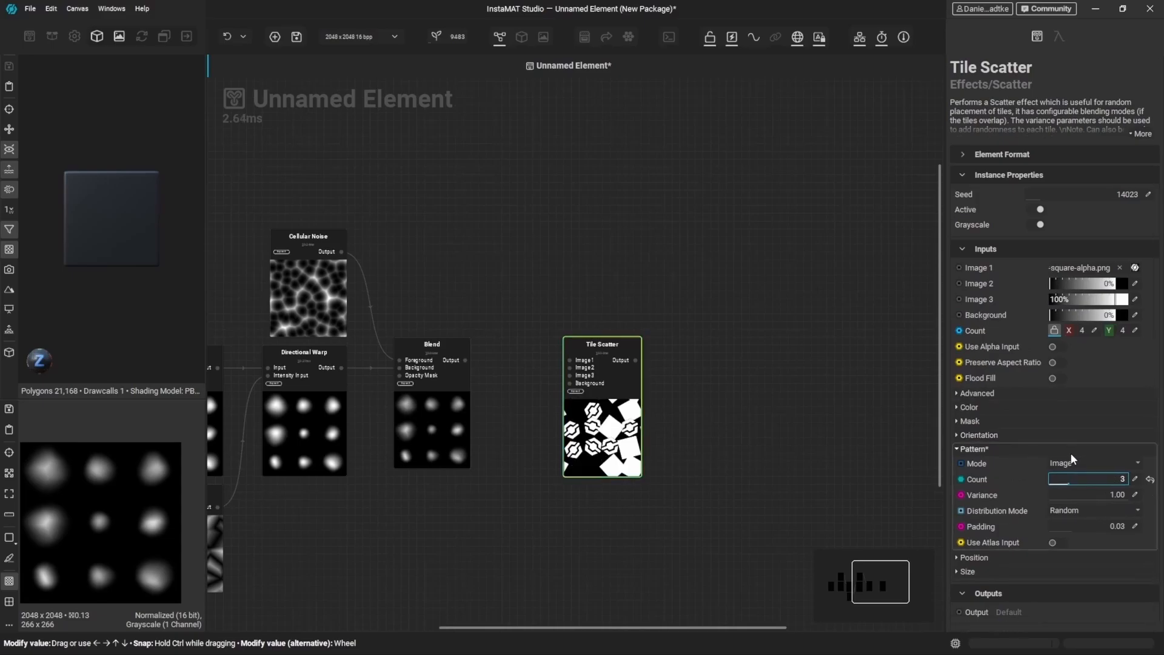
Try feeding the Shape Generator output into the Tile Scatter node's Image 1 and Image 2 inputs
scroll(704, 405, "down", 2)
middle_click_drag(698, 406, 778, 390)
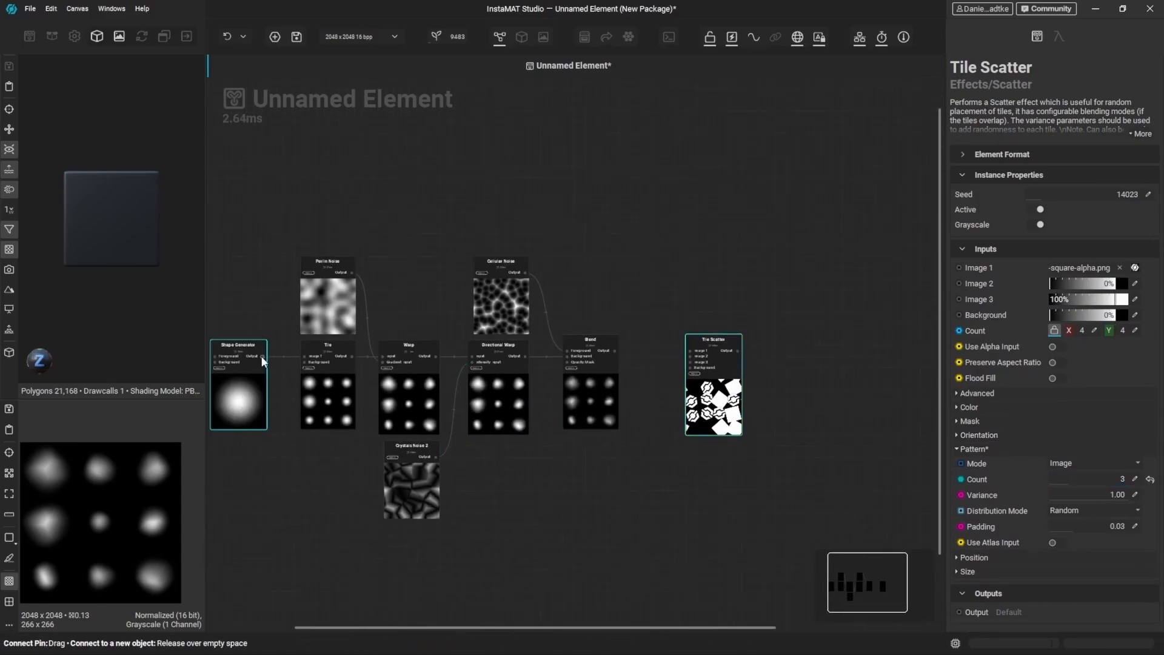
left_click_drag(261, 356, 693, 358)
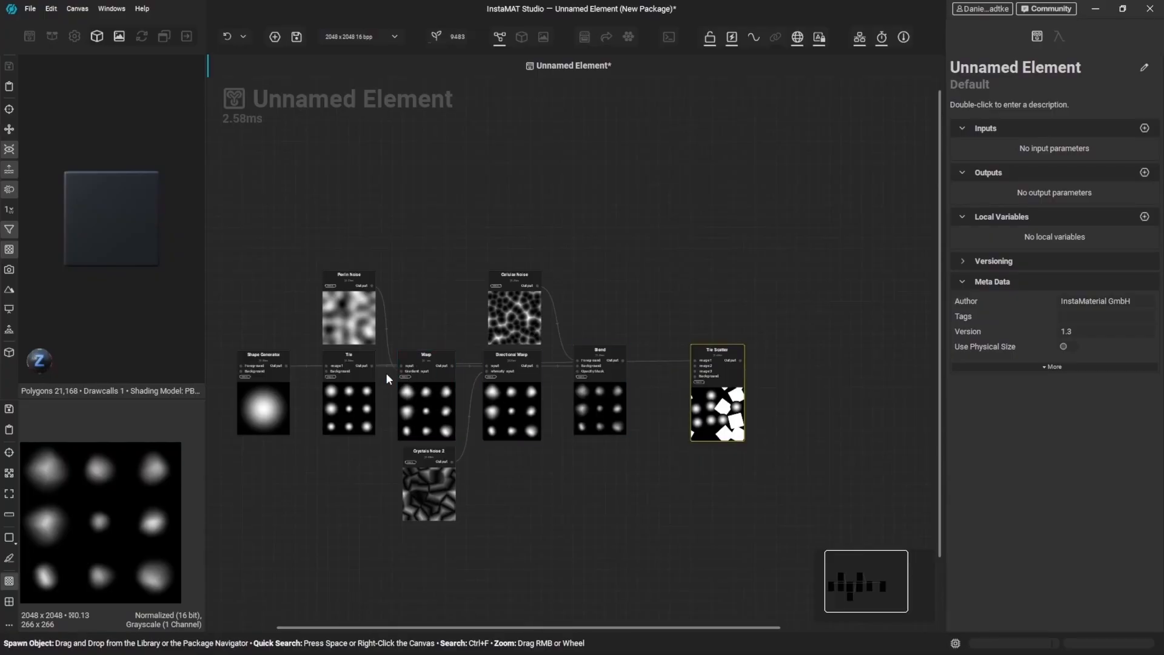
left_click_drag(282, 364, 693, 367)
scroll(698, 382, "up", 3)
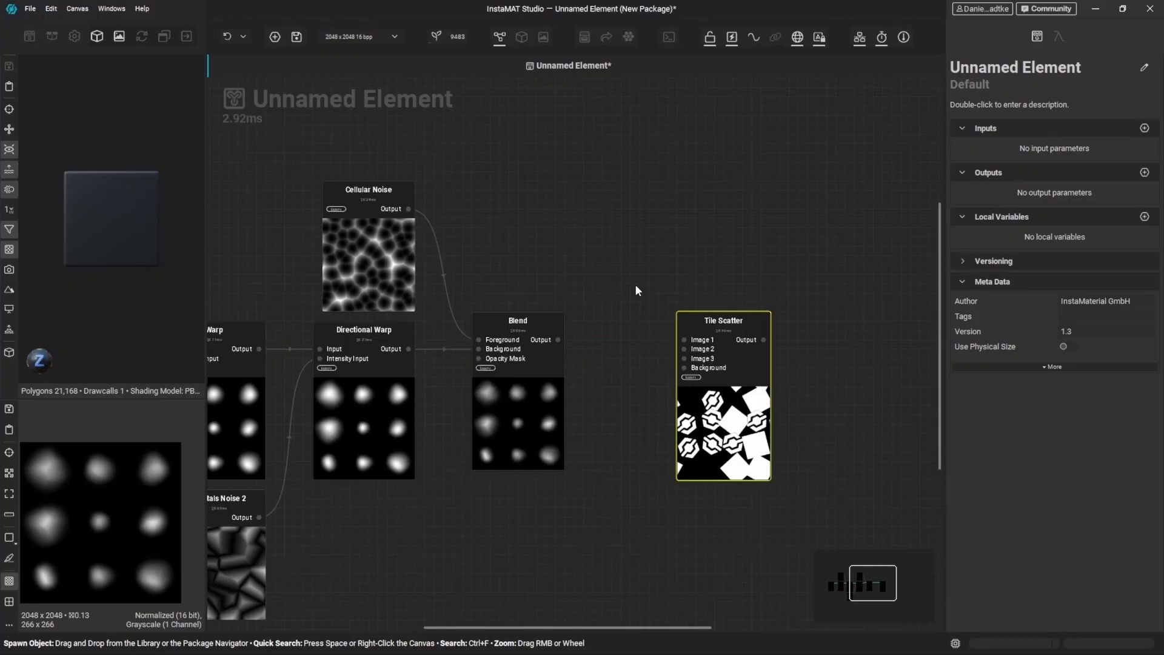
Enable Use Atlas Input in the Tile Scatter's Pattern settings and set the Pattern Count to 9
left_click(696, 397)
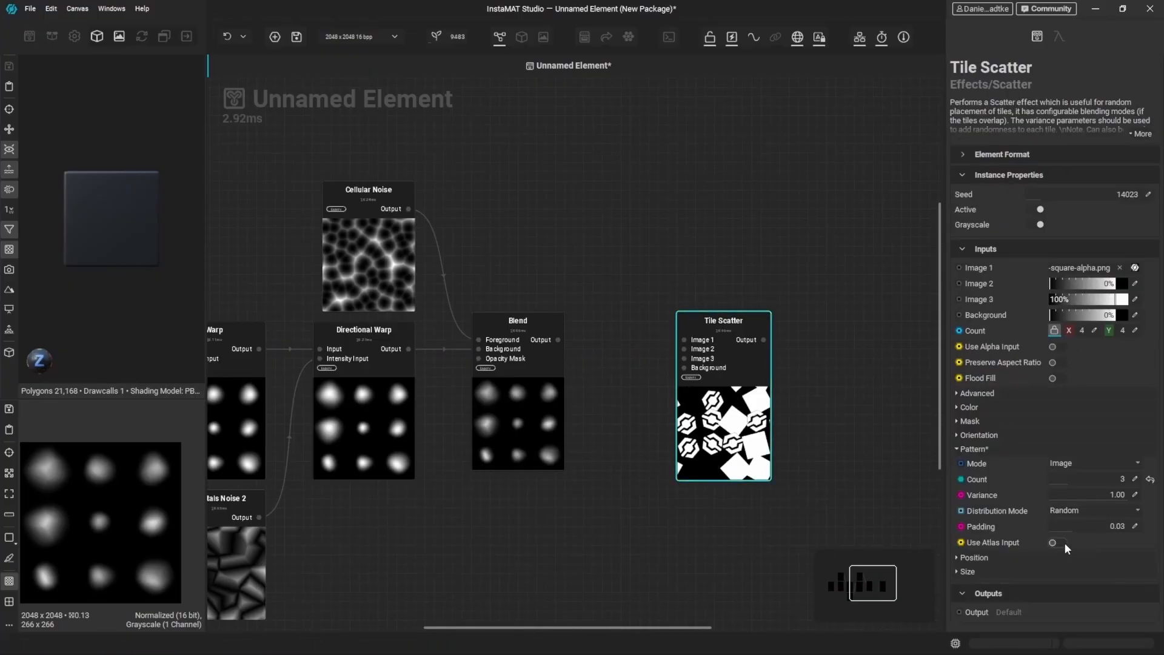
left_click(1058, 543)
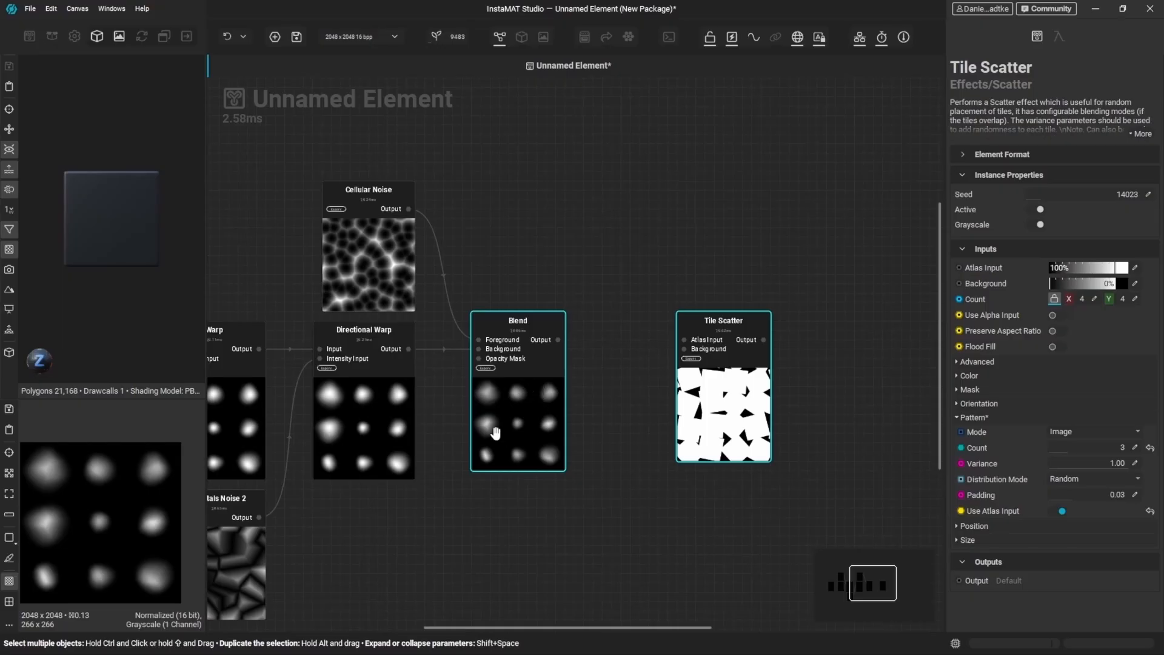
left_click(1136, 450)
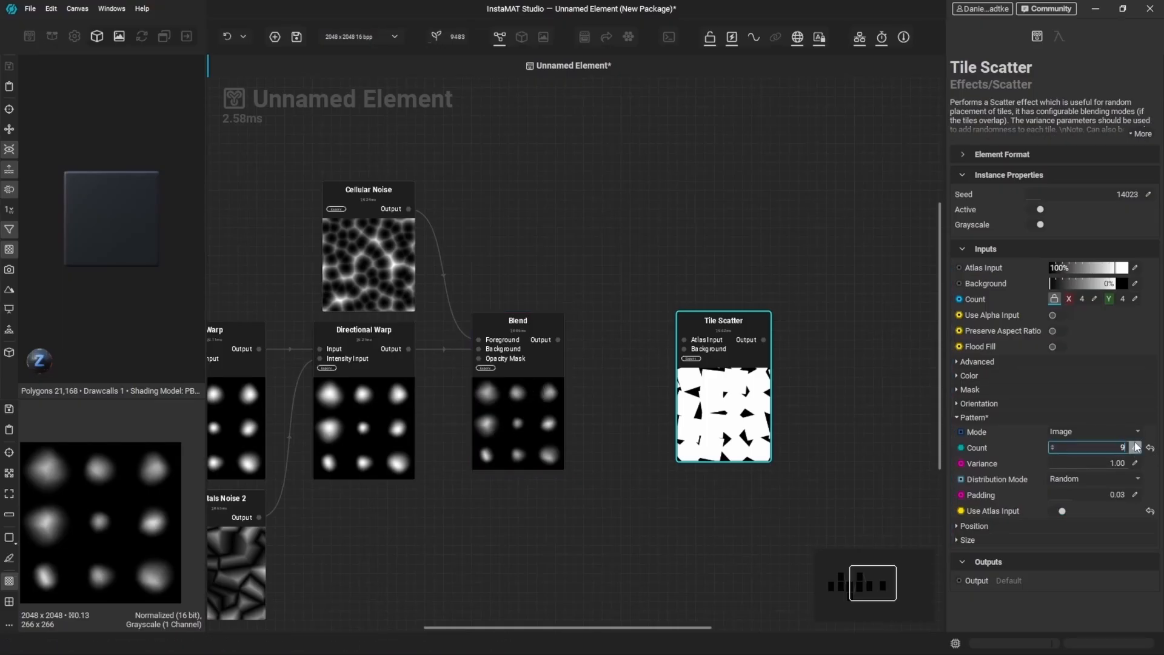
key("Return")
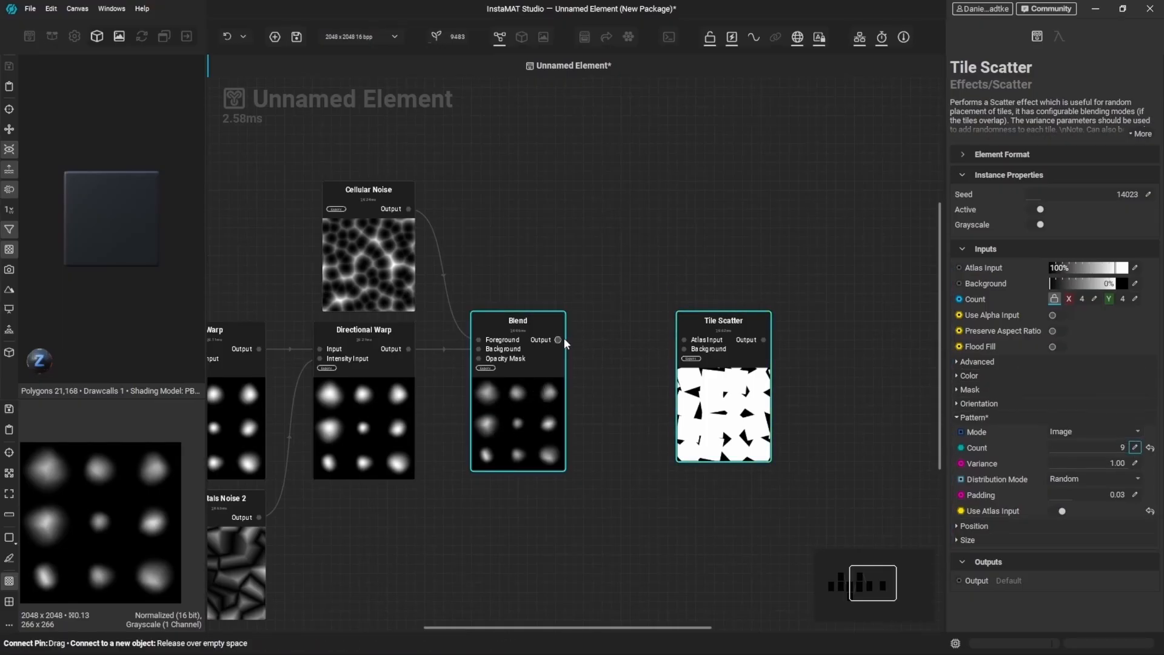
Connect the Blend output to the Tile Scatter's Atlas Input and move the Tile Scatter node closer to Blend
left_click_drag(564, 339, 672, 338)
left_click_drag(715, 419, 686, 404)
scroll(137, 500, "up", 4)
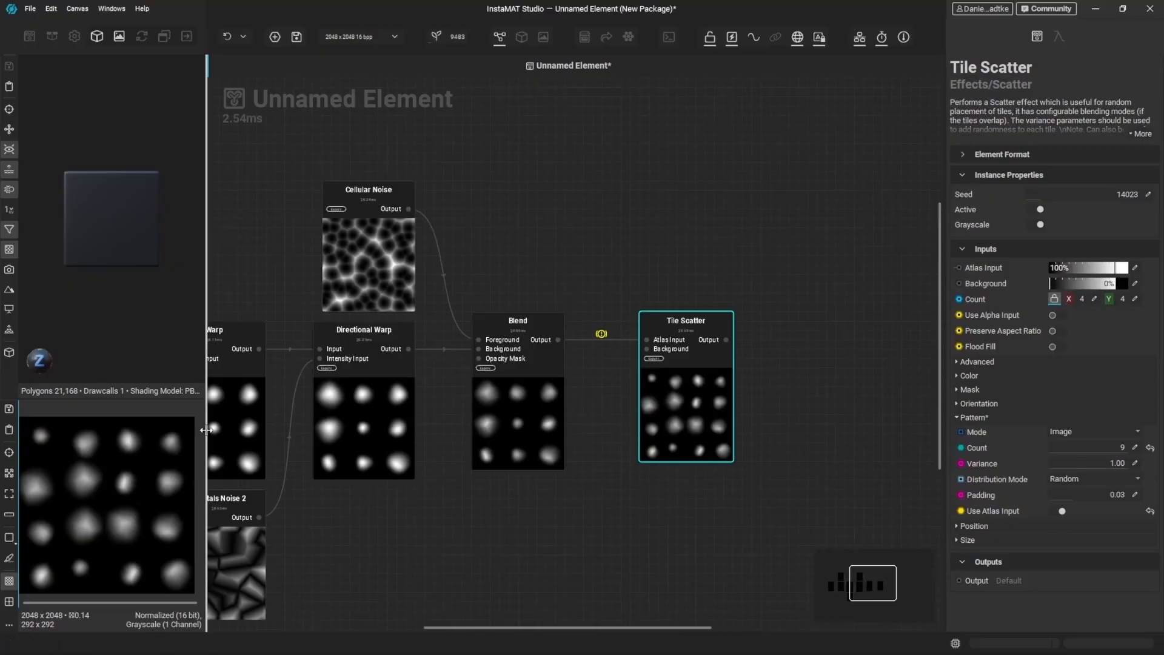
Widen the 3D and 2D preview panes, give the texture preview more height, and fit the texture in it
left_click_drag(207, 424, 328, 425)
left_click_drag(201, 398, 208, 296)
left_click_drag(128, 408, 186, 446)
key("f")
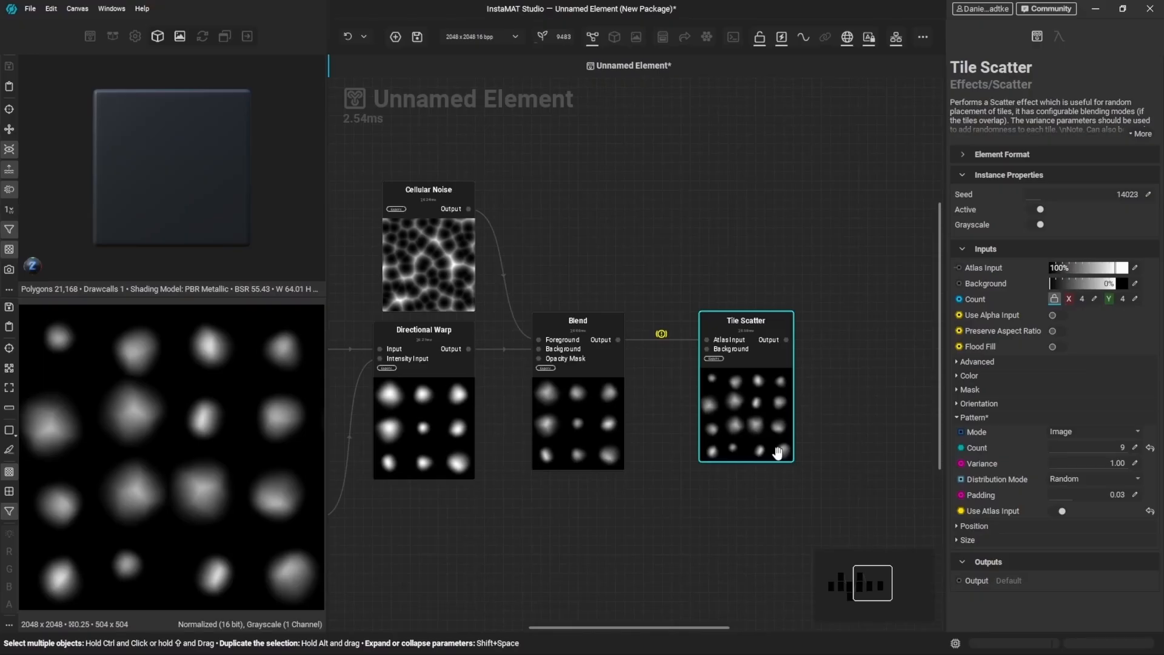
Set the Tile Scatter's overall Count to 6 for both X and Y
left_click(1095, 299)
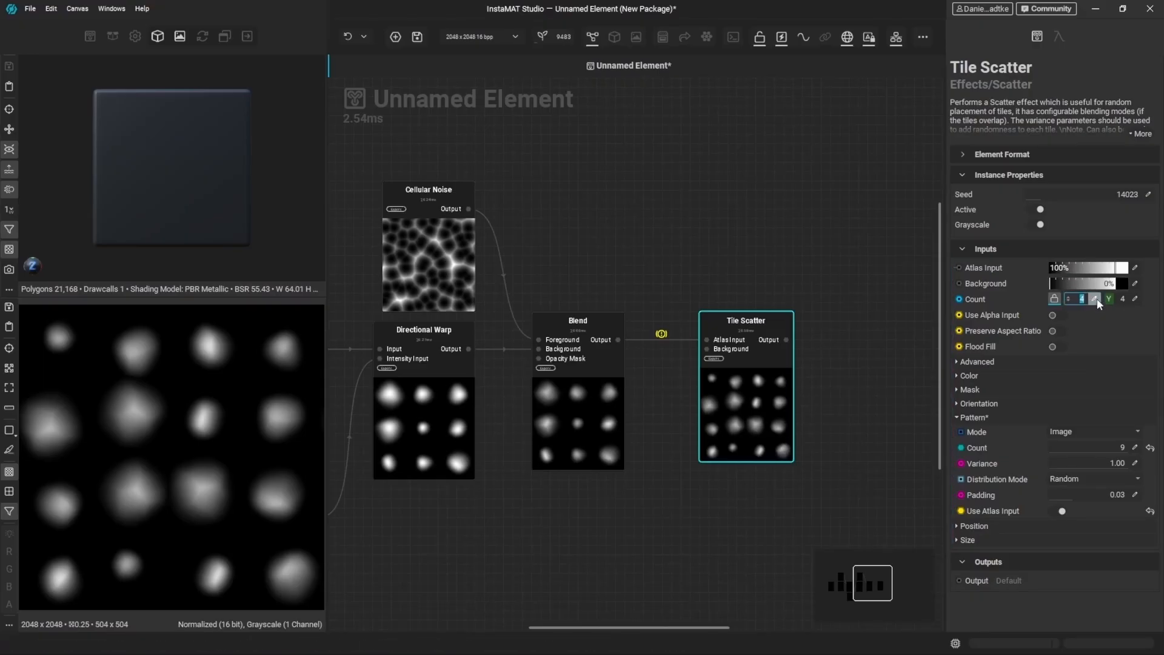
type("6")
key("Return")
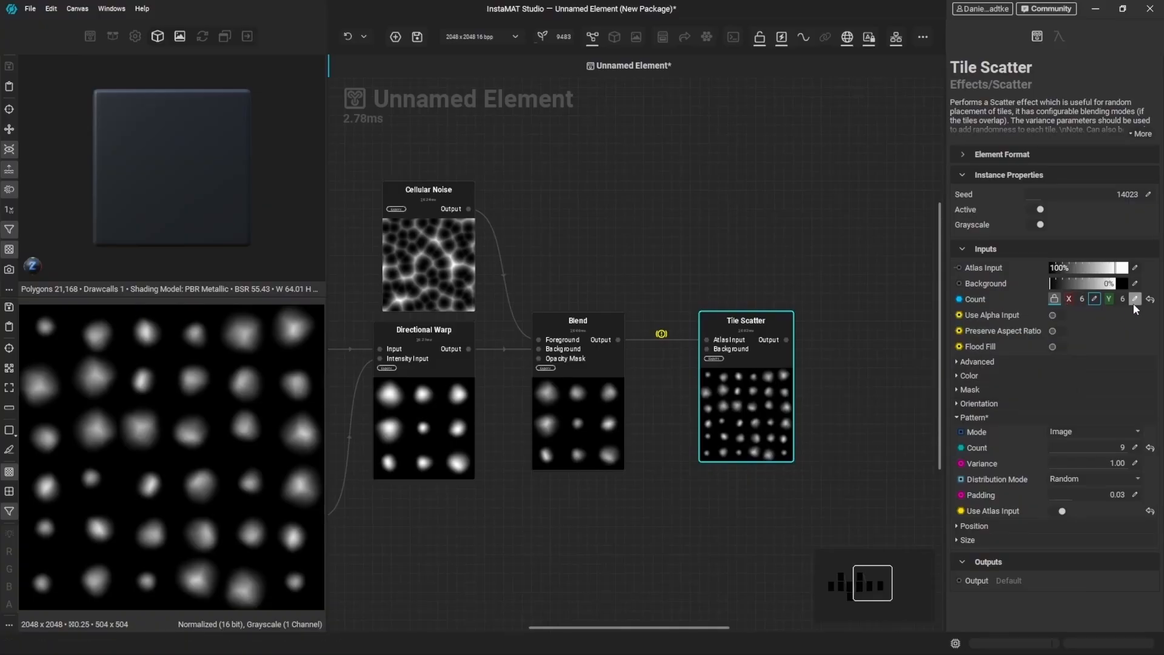
Unlink the X and Y values of the Tile Scatter's Count and set X to 10
left_click(1054, 300)
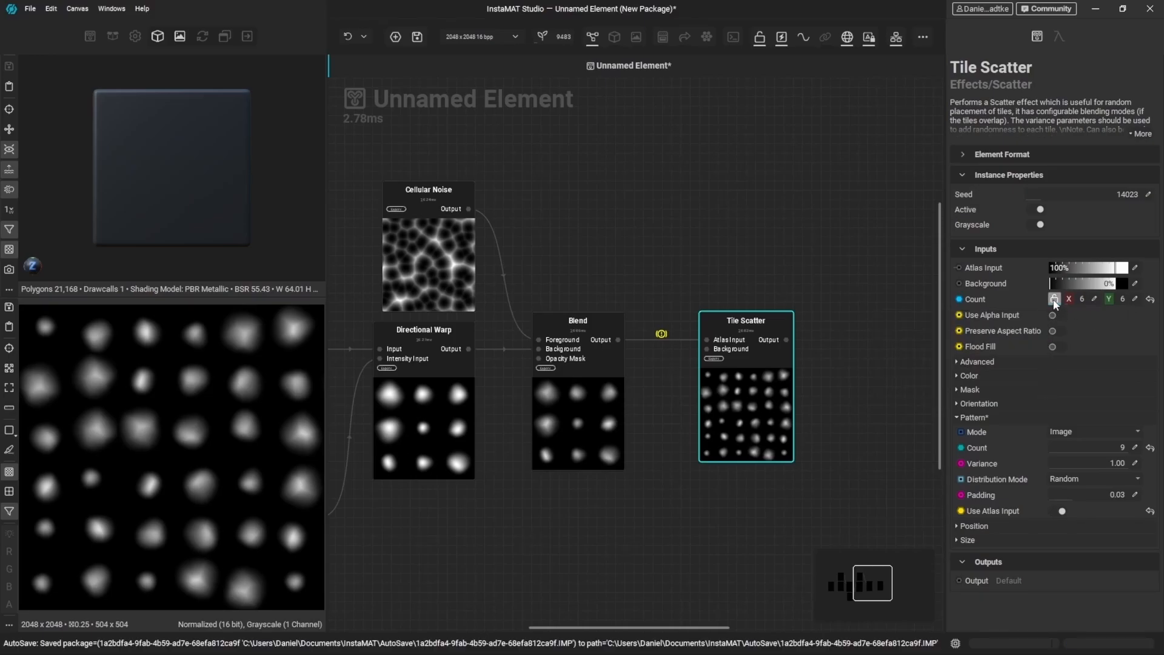
left_click(1092, 299)
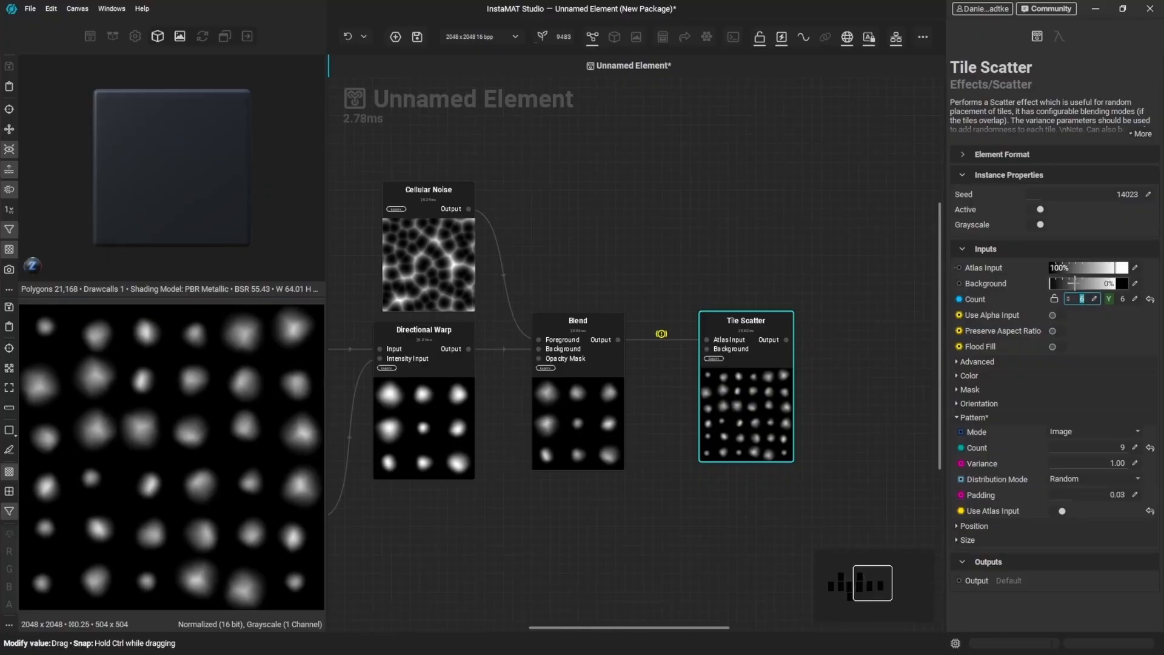
type("1")
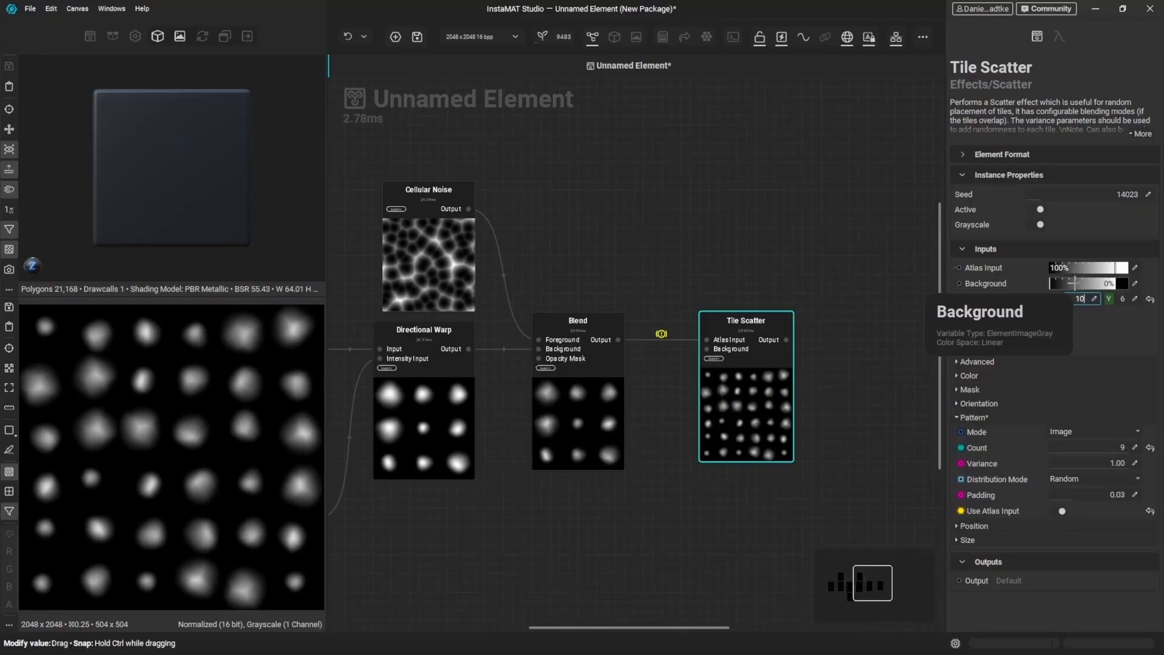
type("0")
key("Return")
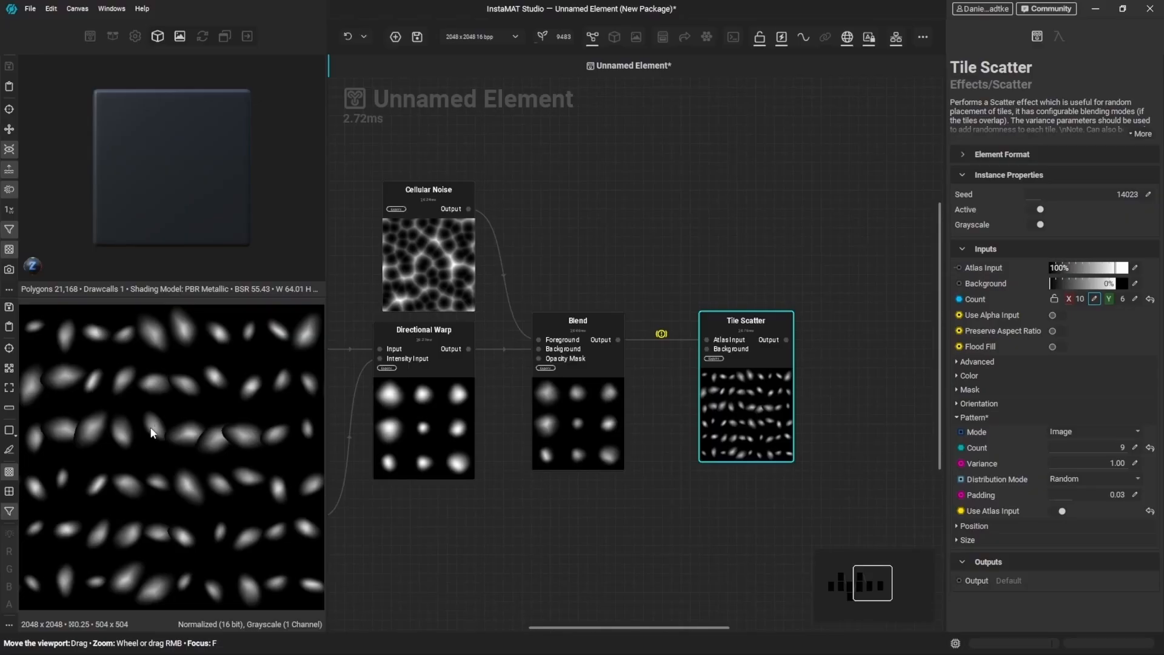
Set the X value of the Tile Scatter's Count back to 6
left_click(1080, 298)
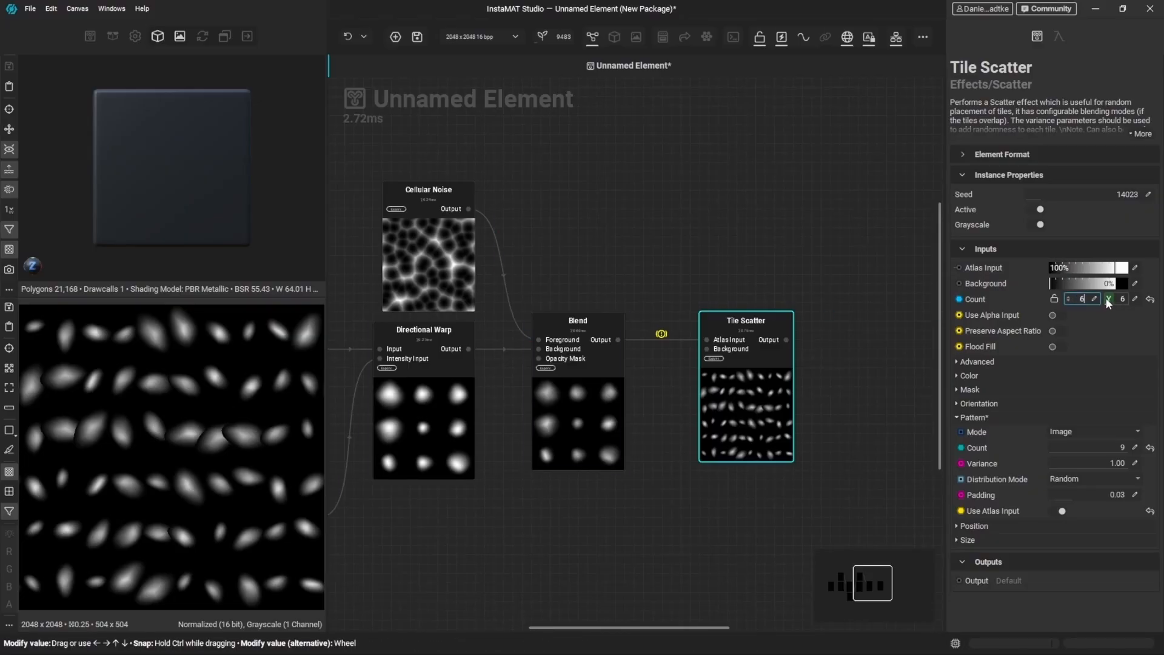
type("6")
key("Return")
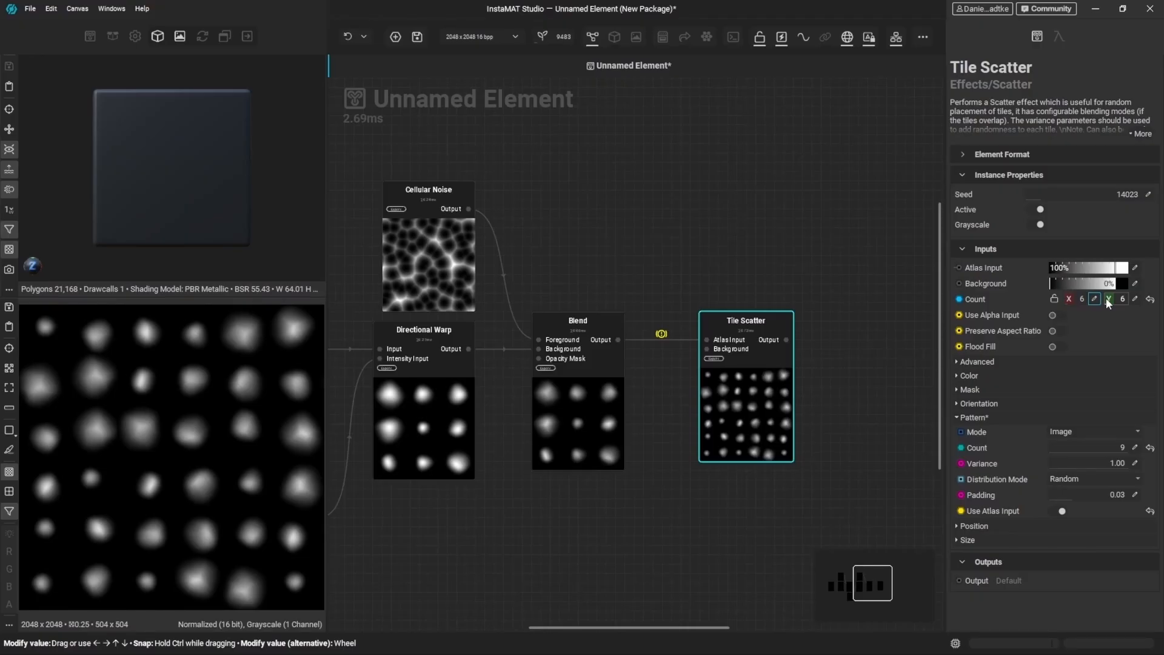
Set the Tile Scatter's position Offset Variance to 1.33 on both axes and inspect the overlapping shapes up close
left_click(973, 526)
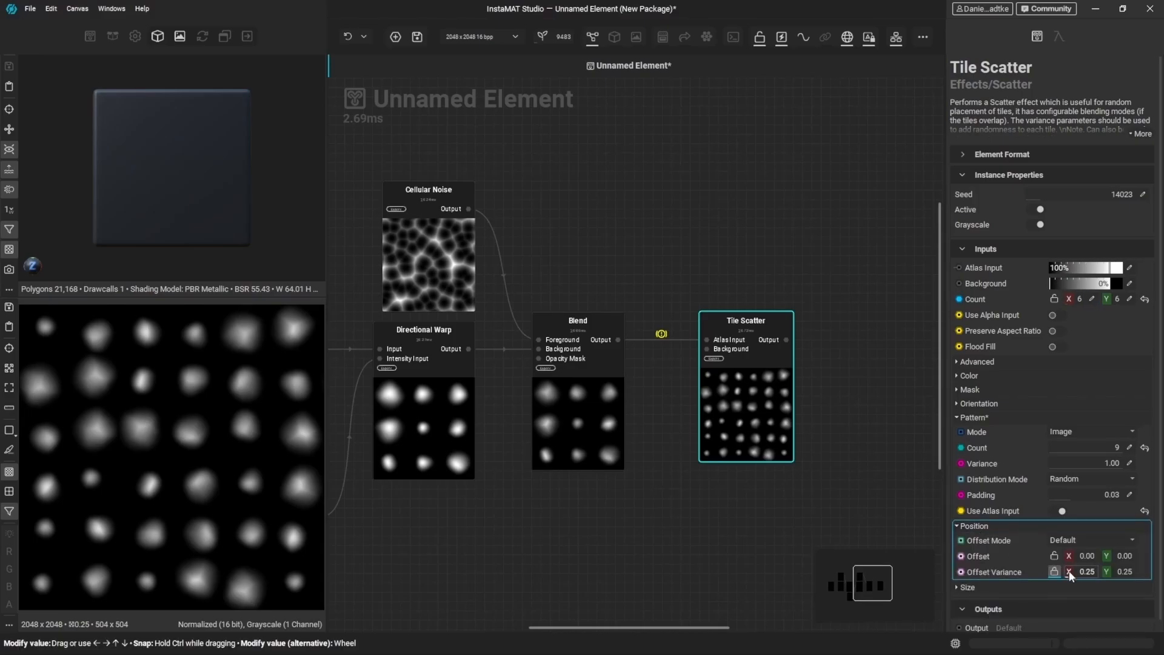
left_click_drag(1072, 573, 1089, 573)
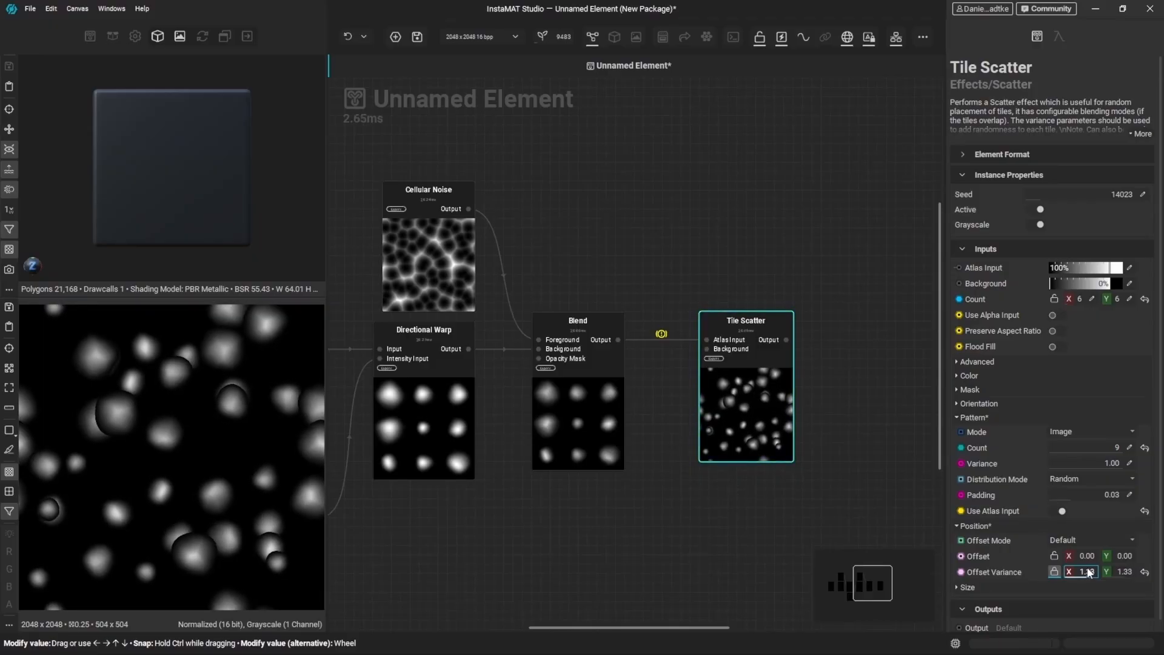
left_click_drag(121, 431, 137, 430)
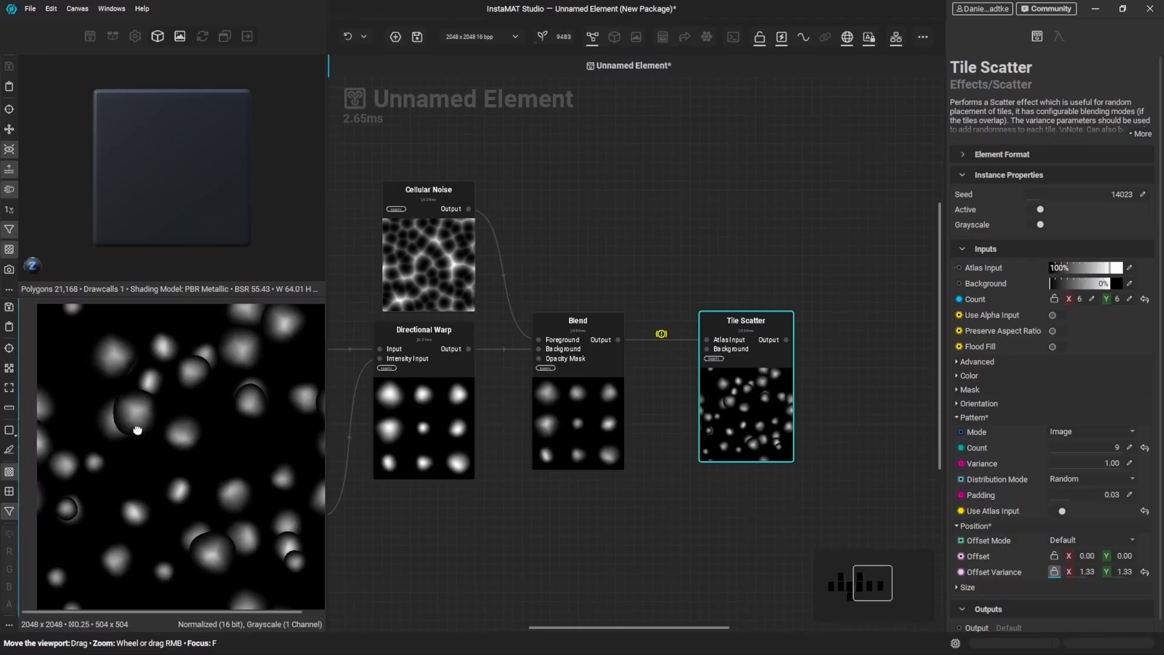
scroll(116, 417, "up", 5)
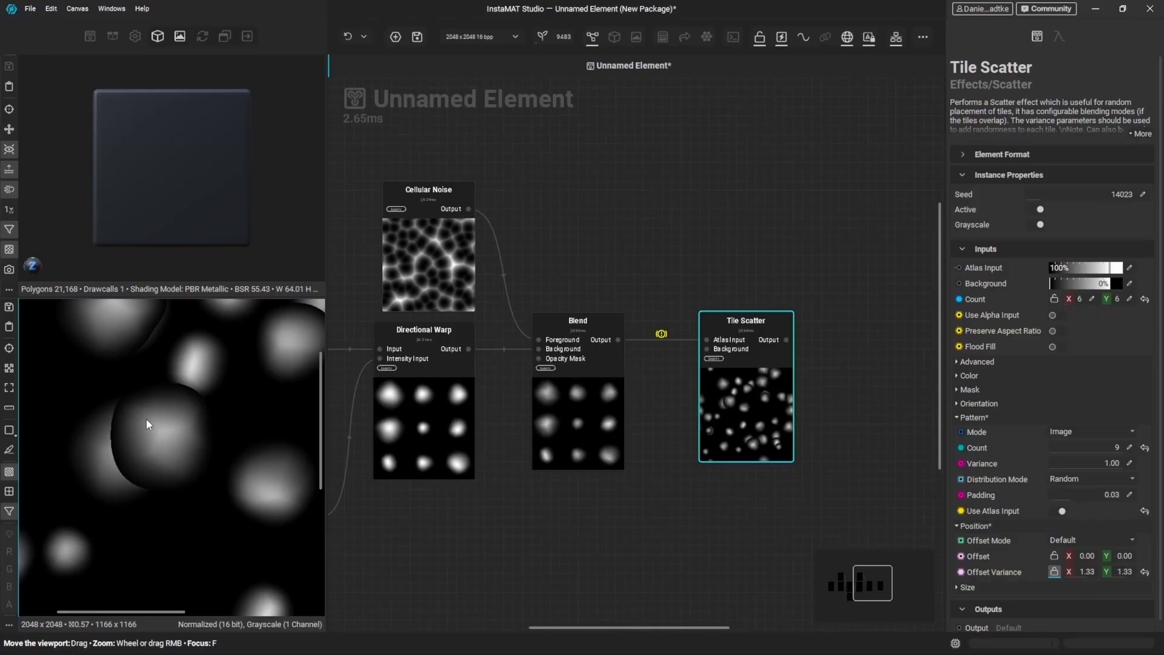
Set the Tile Scatter's color Blend Mode to Maximum
left_click(970, 375)
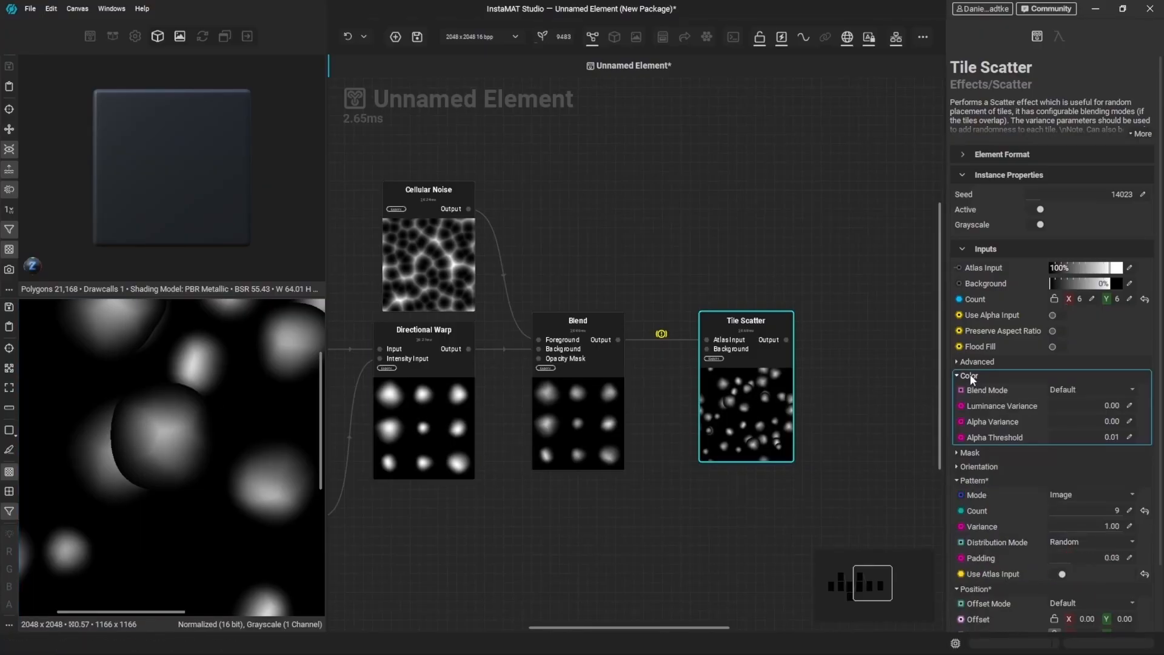
left_click(1078, 391)
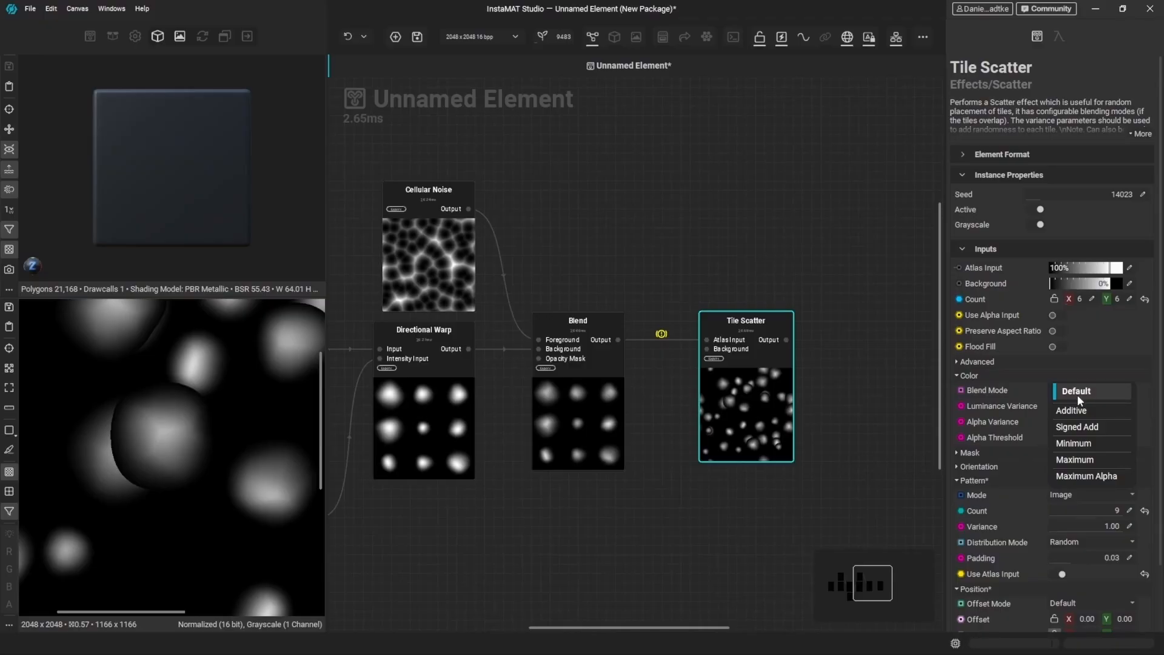
left_click(1081, 456)
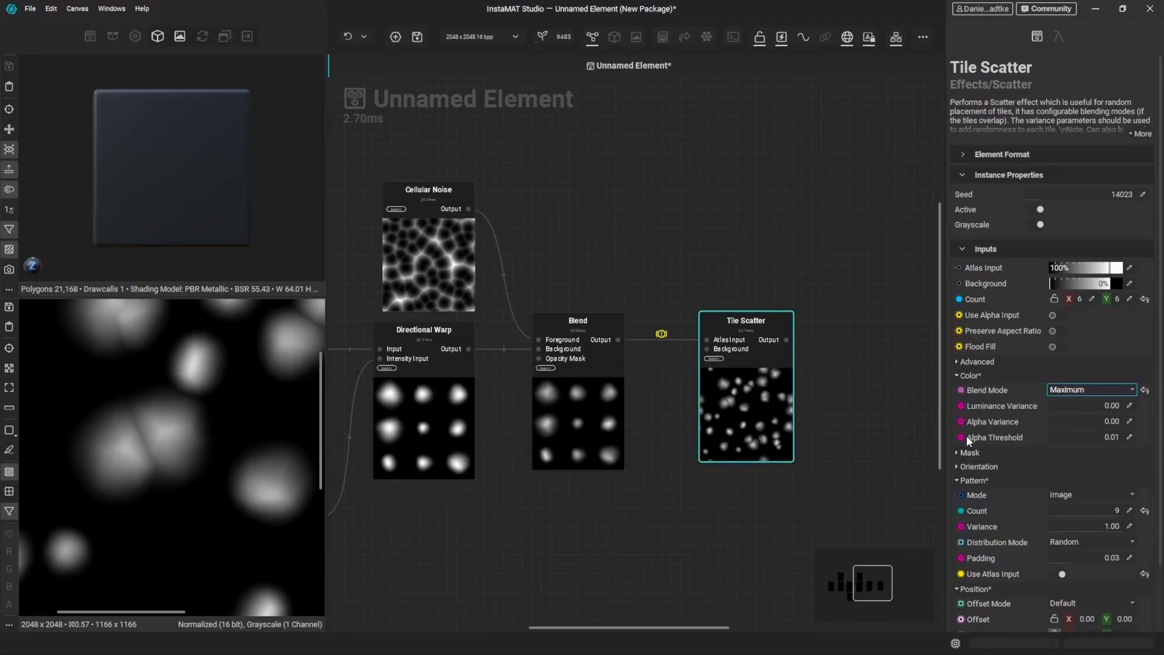
Set the Tile Scatter's Luminance Variance to 0.73
scroll(168, 434, "down", 5)
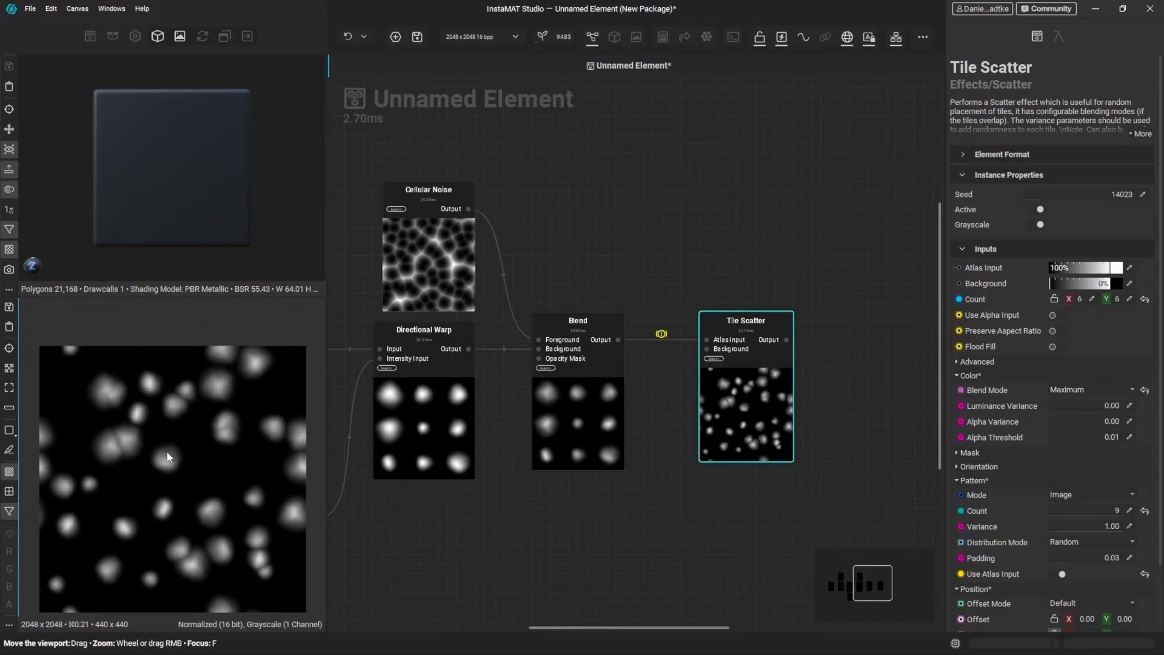
left_click_drag(169, 460, 170, 443)
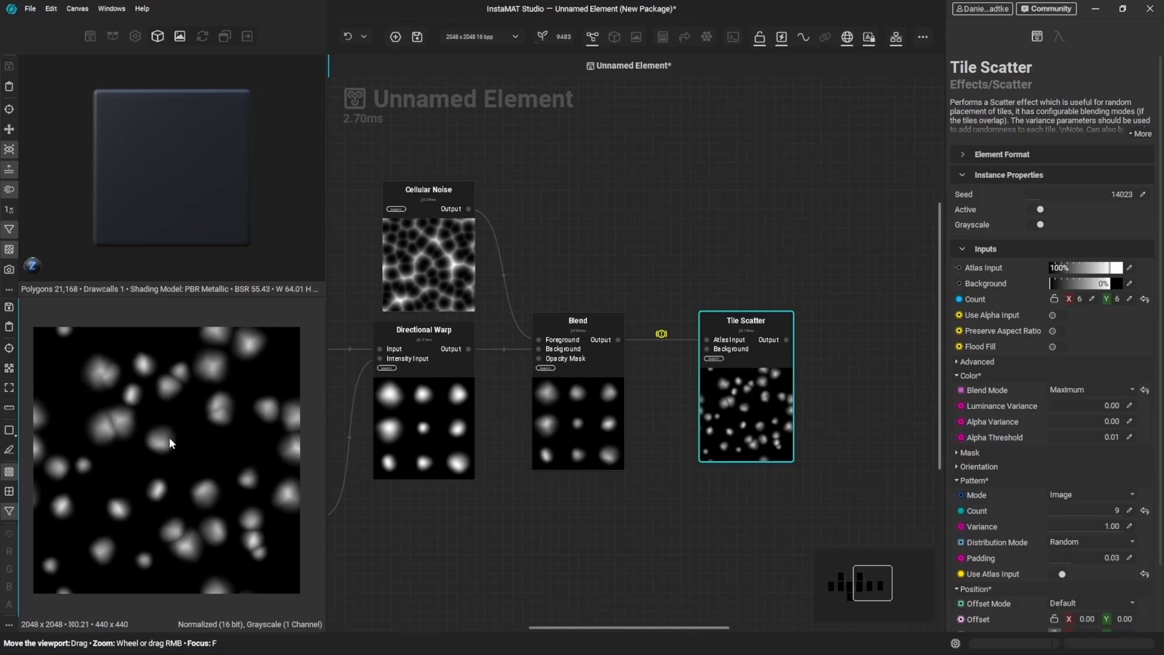
left_click(1056, 405)
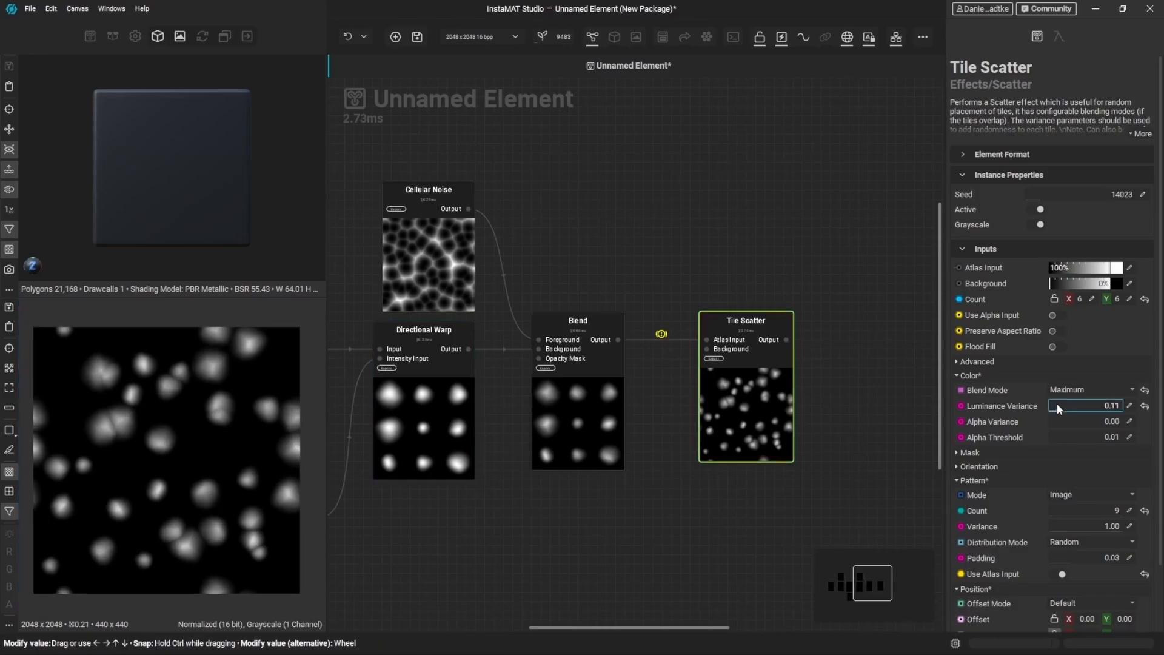
left_click_drag(1058, 405, 1104, 405)
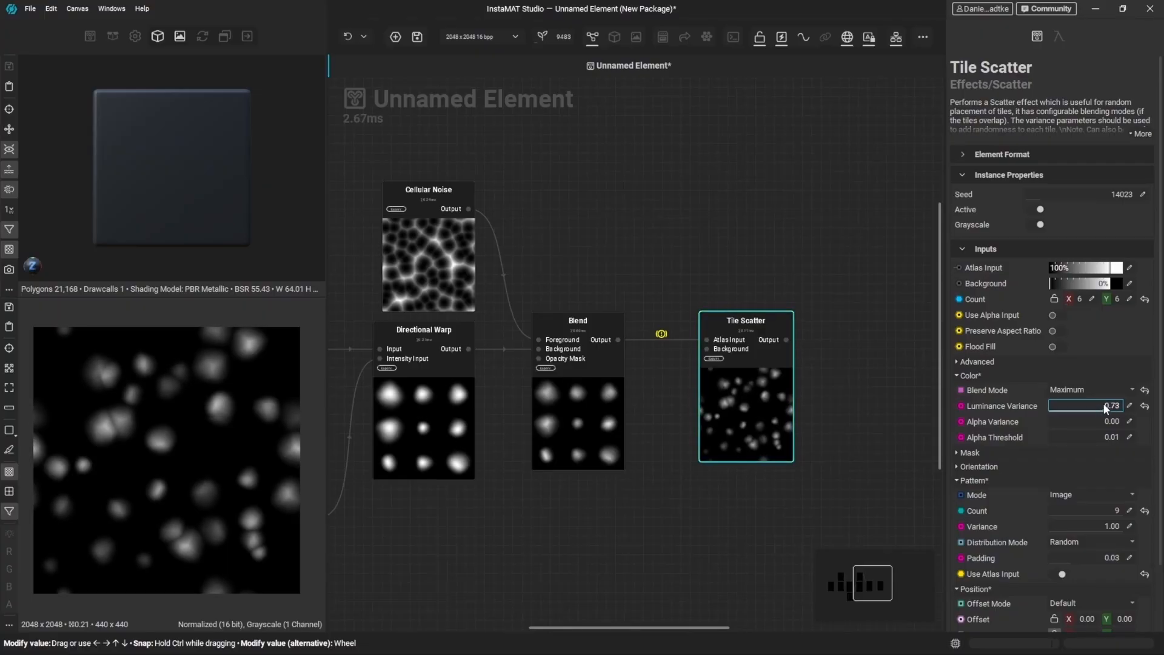
Expose the Tile Scatter output as the element's Height output with a connected Set Height node
left_click_drag(170, 201, 169, 161, "alt")
scroll(169, 161, "up", 1)
middle_click_drag(776, 224, 660, 333)
scroll(660, 333, "up", 1)
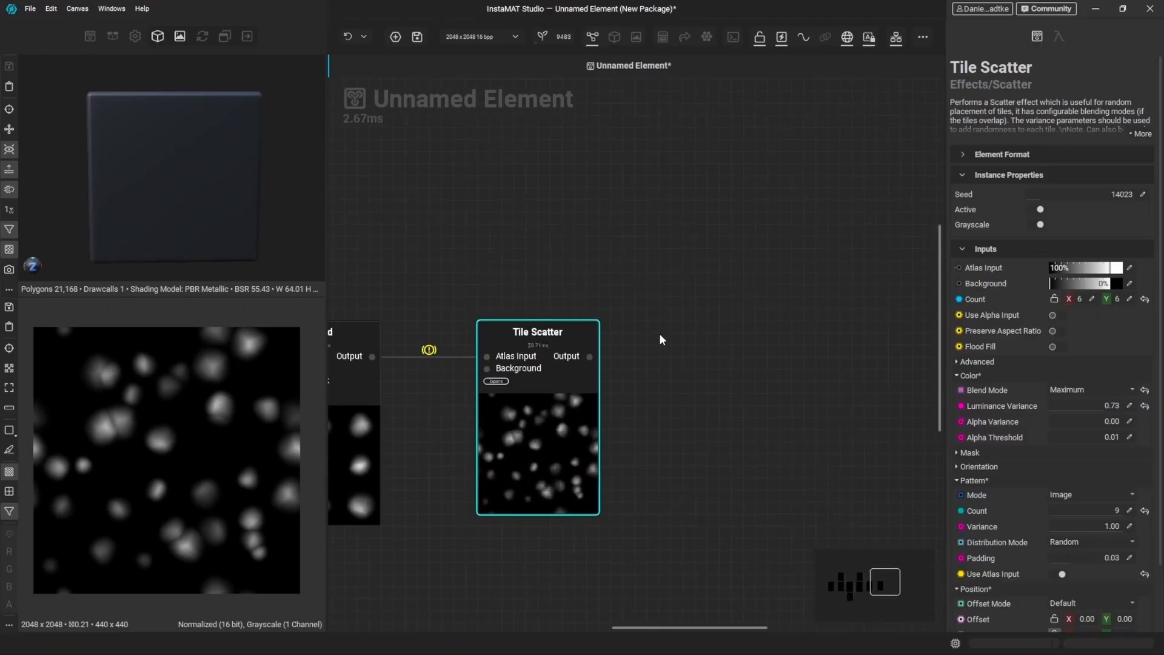
left_click_drag(591, 356, 758, 350)
type("Height")
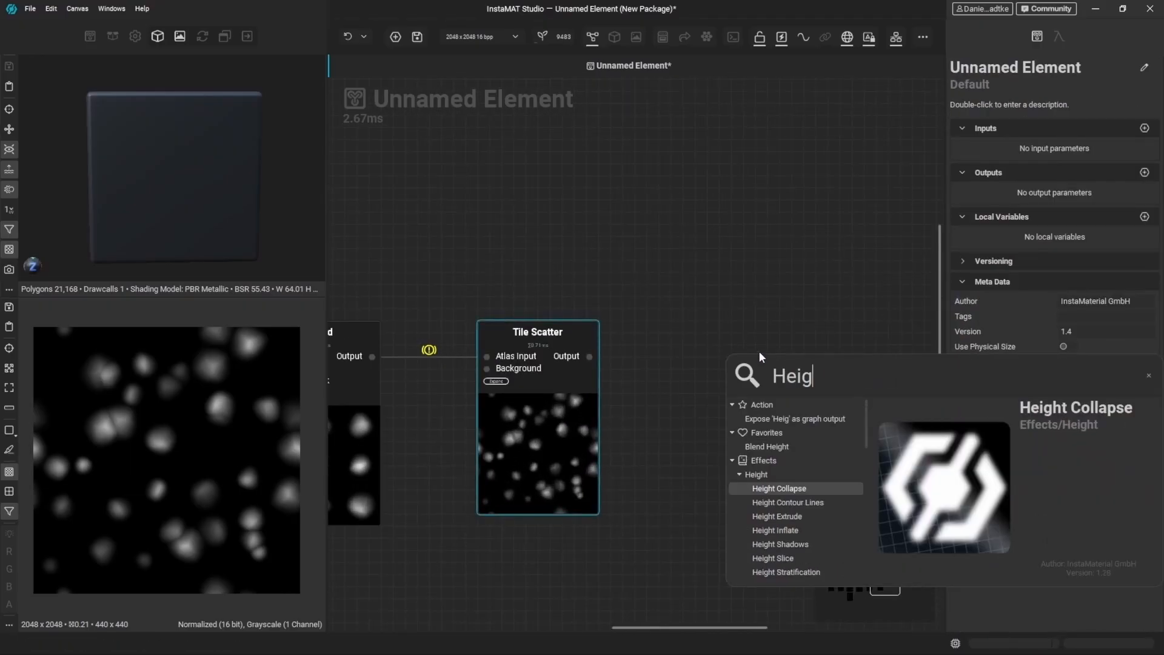
key("Up")
key("Up")
key("Up")
key("Up")
key("Up")
key("Return")
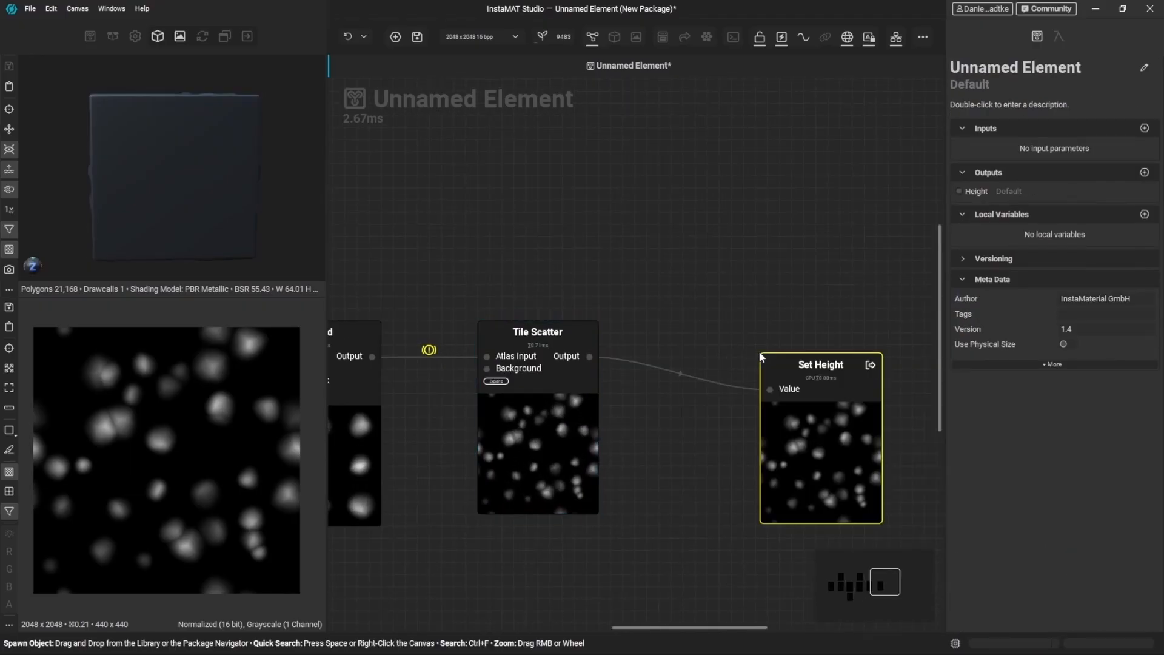
Move the Set Height node farther away from the Tile Scatter to make room for more nodes
scroll(670, 435, "down", 2)
left_click_drag(670, 435, 786, 422)
left_click_drag(146, 158, 197, 139, "alt")
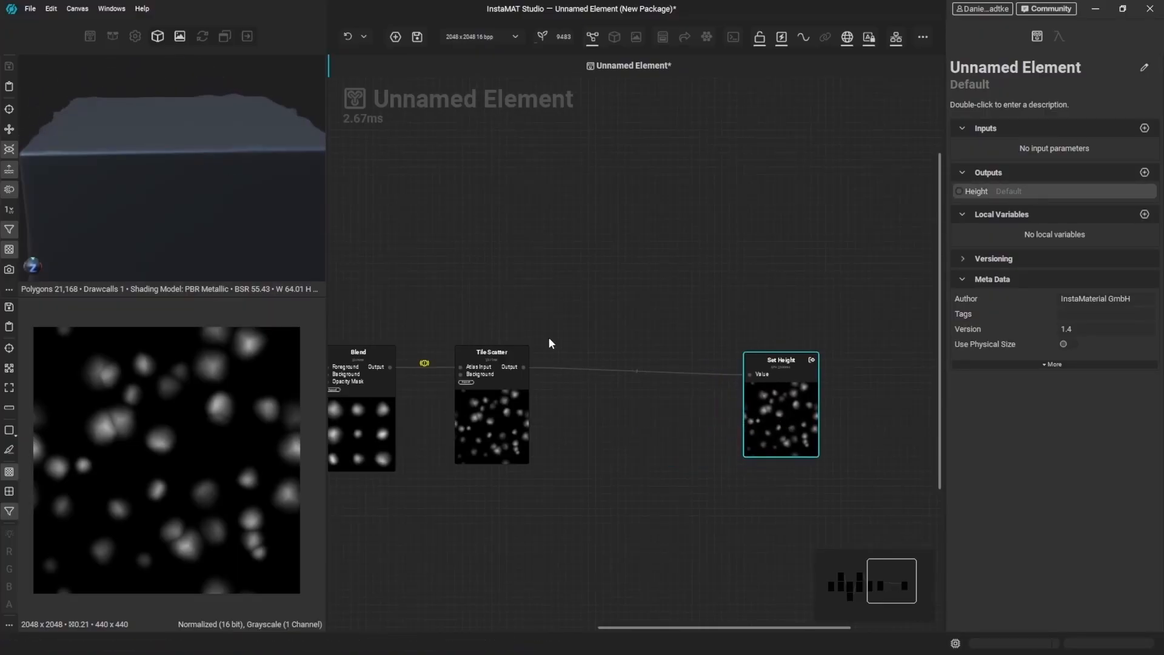
Add a Height To Normal node fed by the Tile Scatter output
left_click_drag(523, 367, 601, 293)
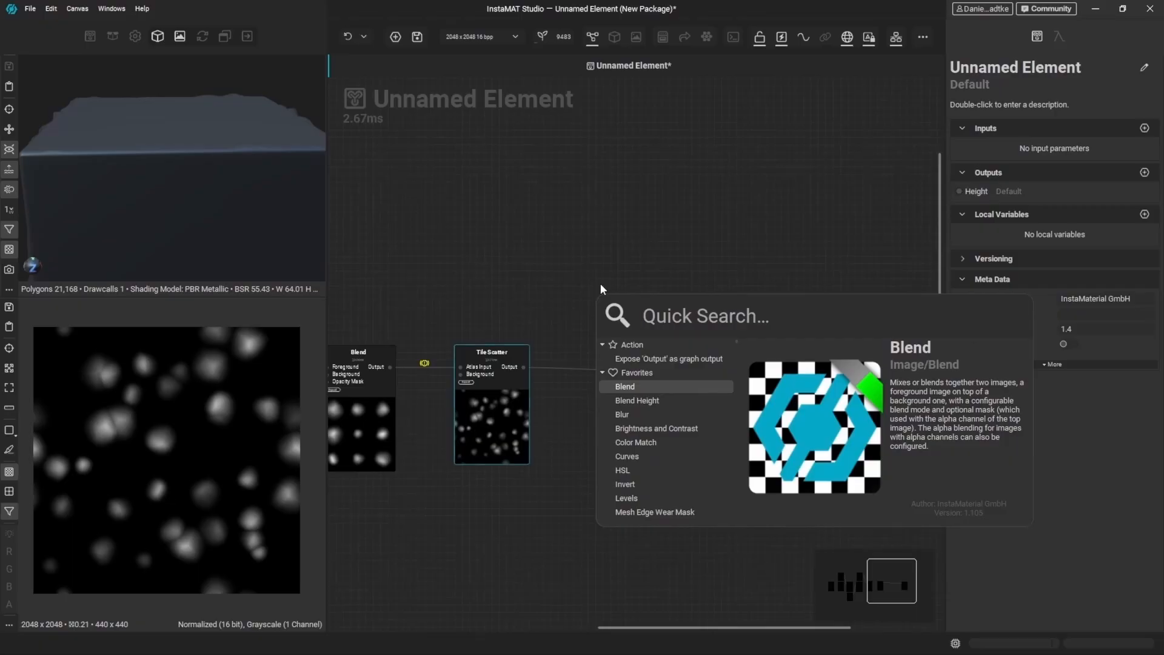
type("height nopr")
key("BackSpace")
key("BackSpace")
key("BackSpace")
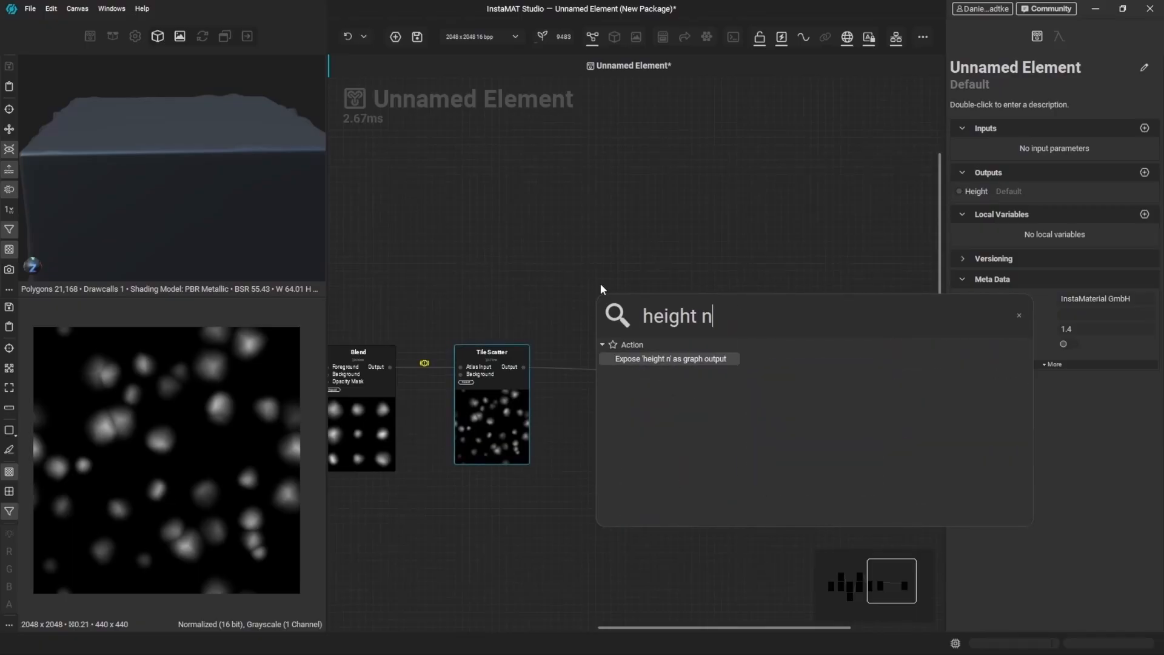
key("BackSpace")
type("to norma")
key("BackSpace")
type("l")
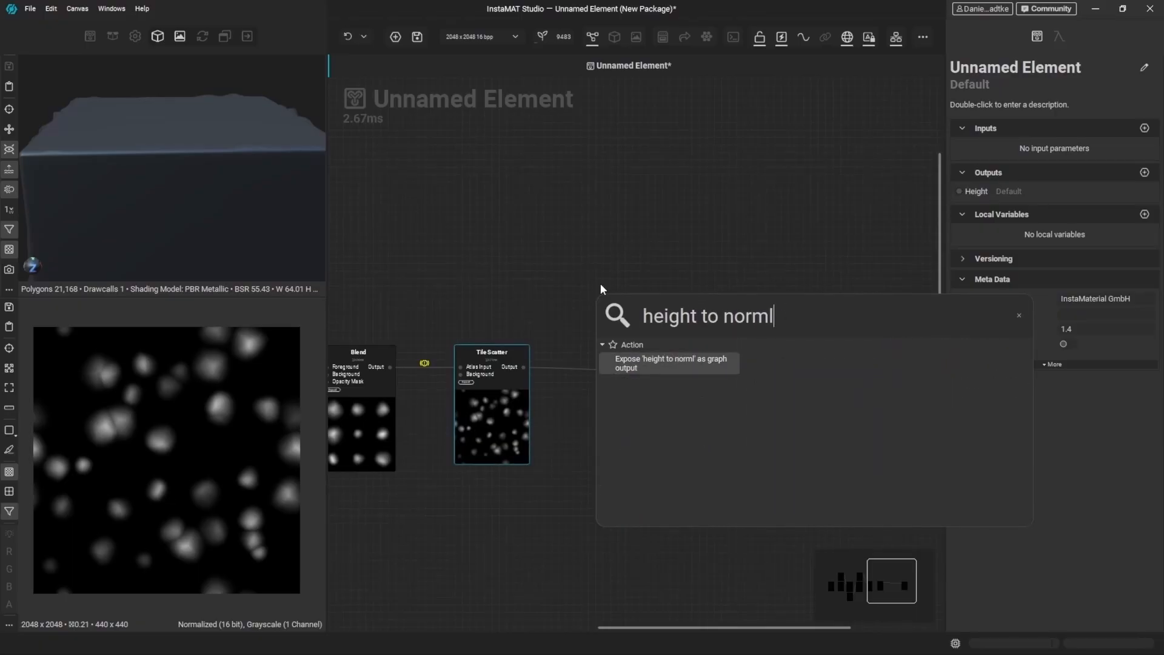
key("BackSpace")
key("Return")
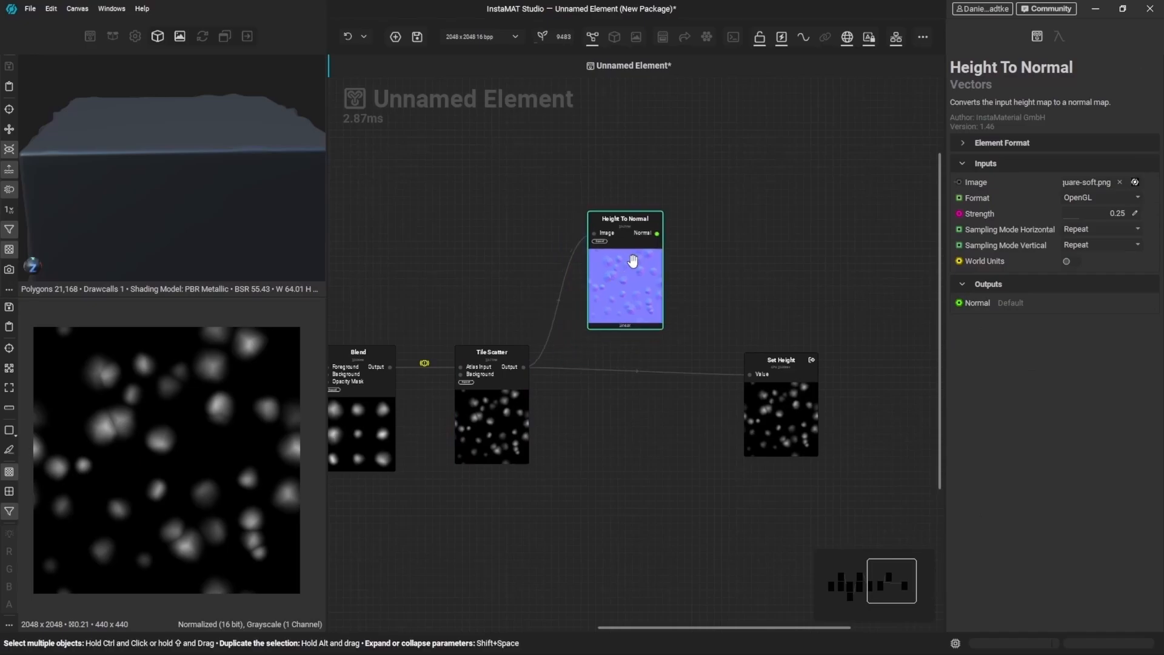
Expose the Height To Normal result as the element's Normal output and align the Set Normal node above Set Height
left_click_drag(656, 233, 721, 239)
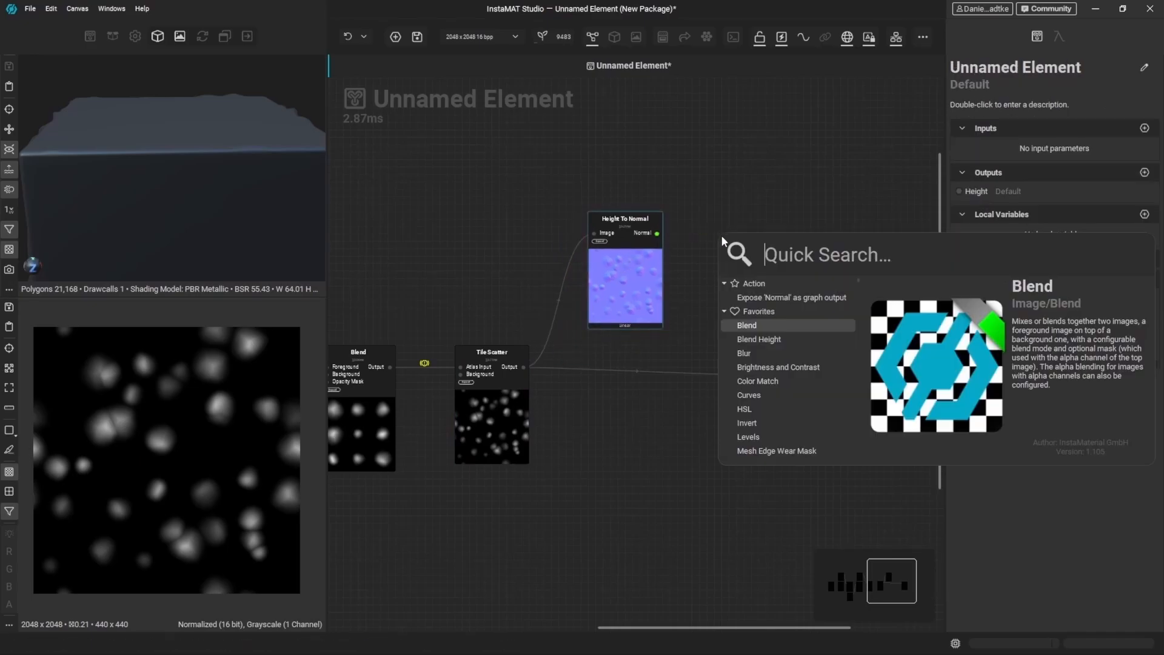
double_click(807, 299)
left_click_drag(243, 147, 194, 205, "alt")
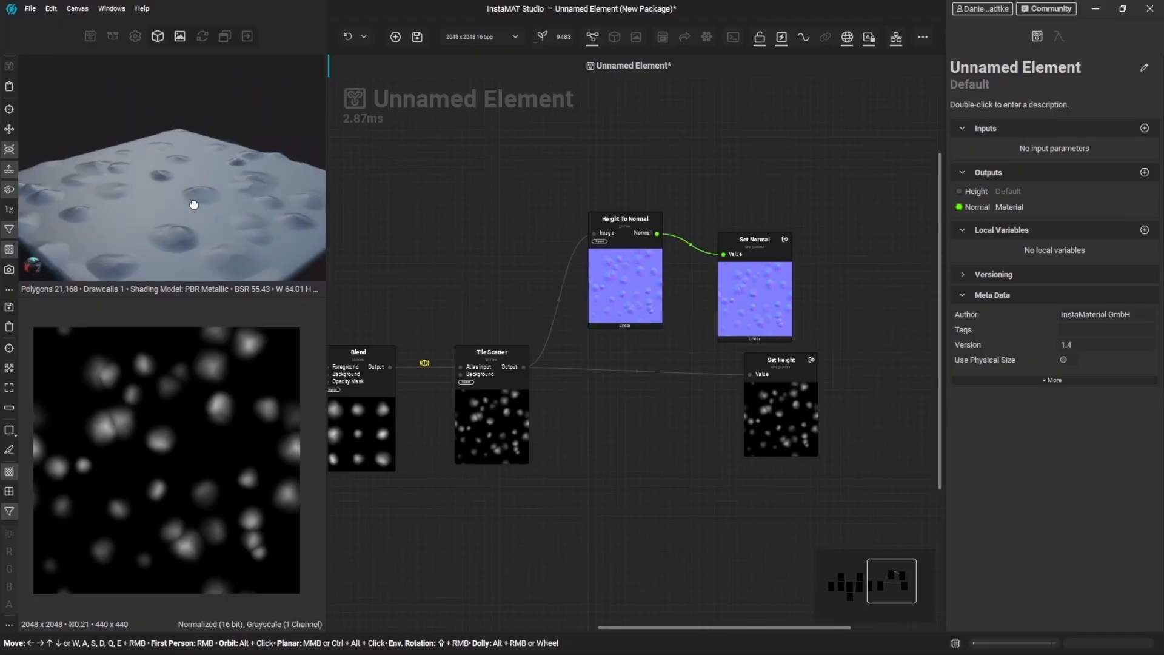
scroll(193, 204, "down", 1)
left_click_drag(216, 296, 214, 328)
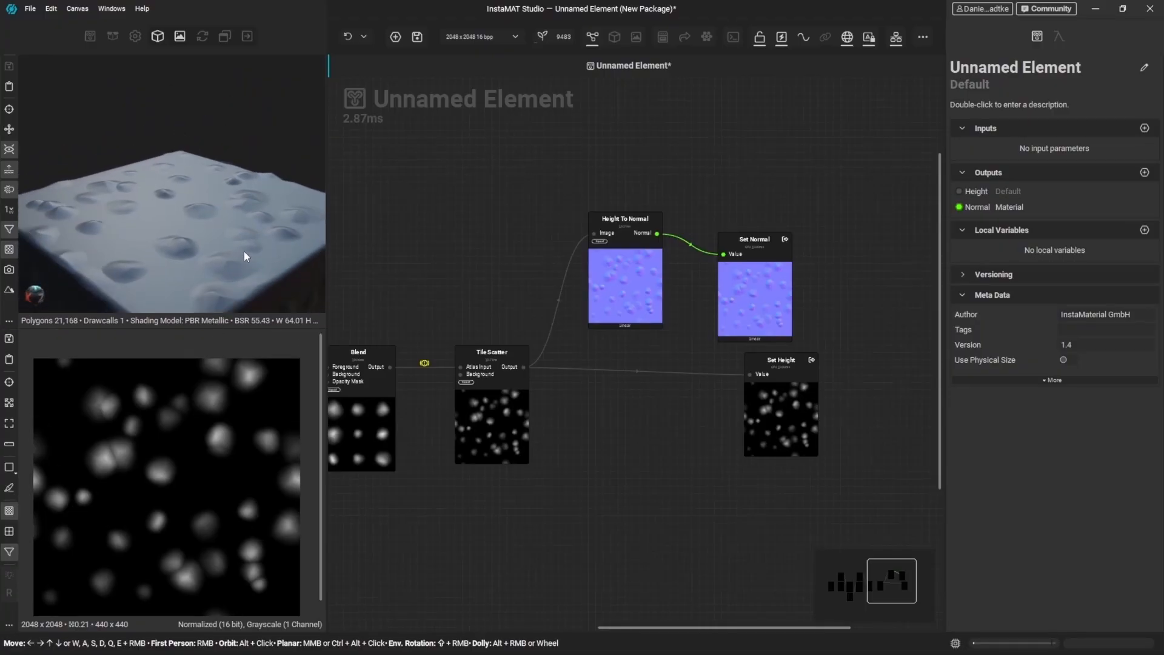
left_click_drag(755, 239, 781, 218)
Add a Height To Ambient Occlusion node fed by the Tile Scatter output
left_click_drag(523, 367, 590, 454)
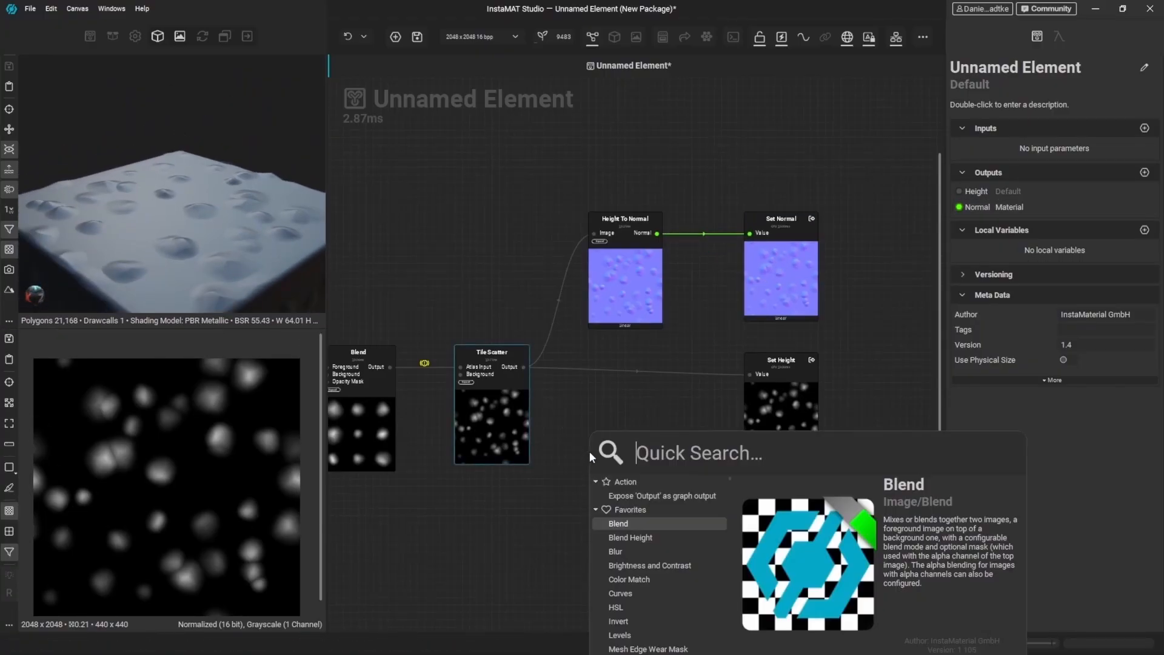
type("height to am")
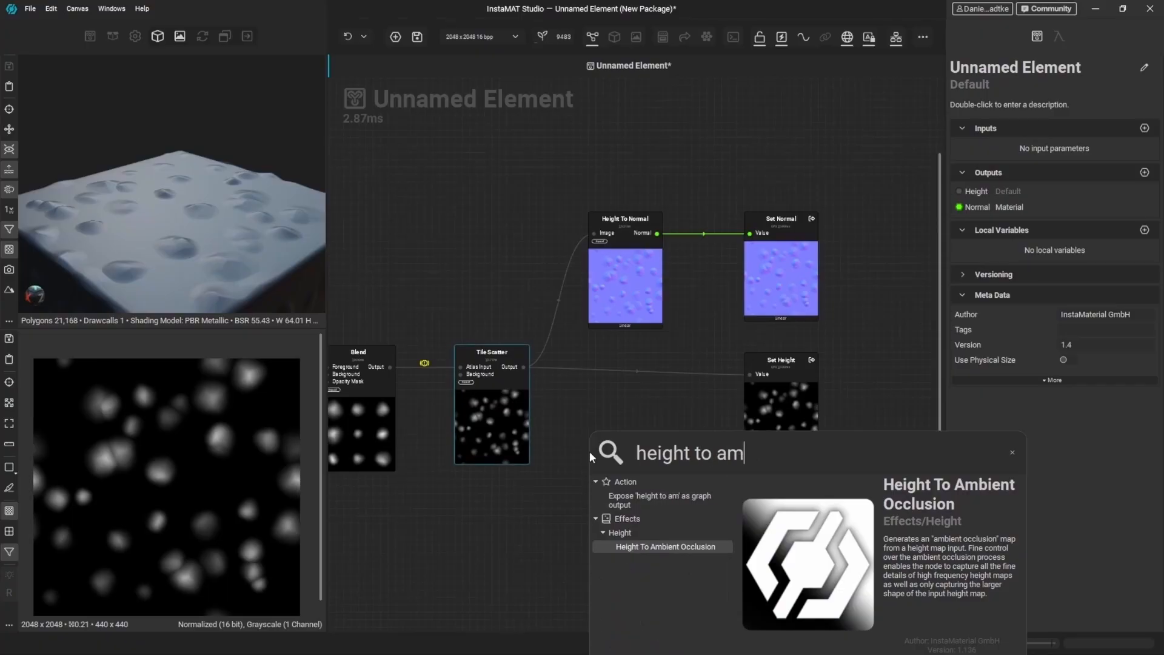
key("Return")
Expose the Height To Ambient Occlusion result as an AmbientOcclusion output and align the Set Height node with the other output nodes
left_click_drag(589, 452, 762, 511)
type("Ambie")
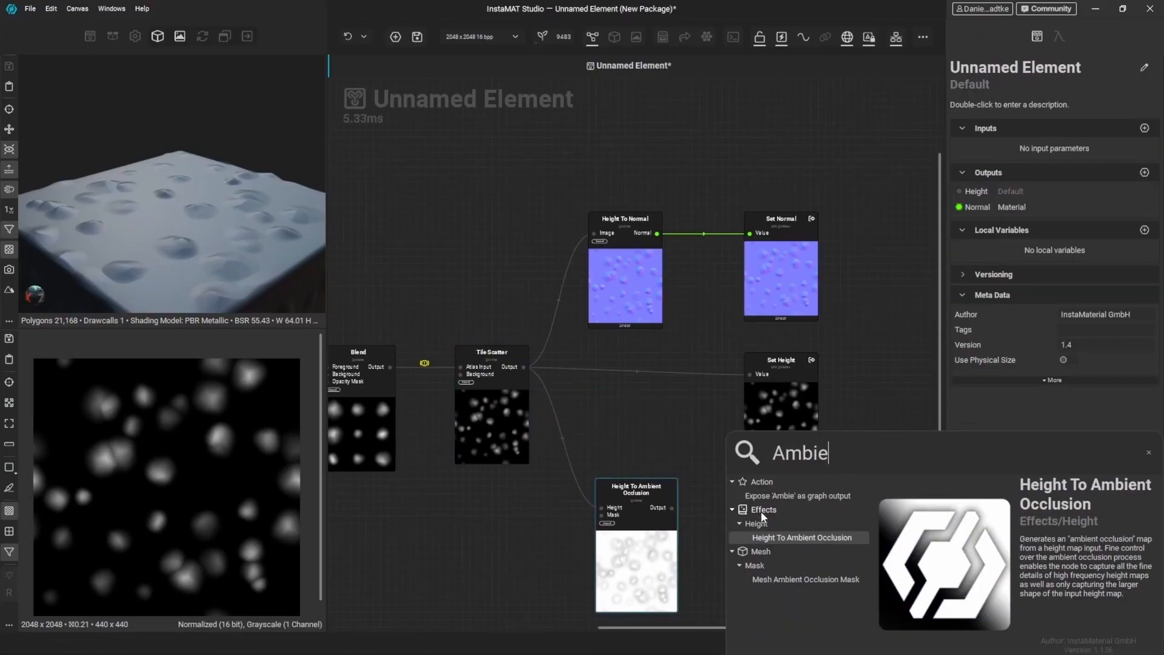
type("ntOcclusion")
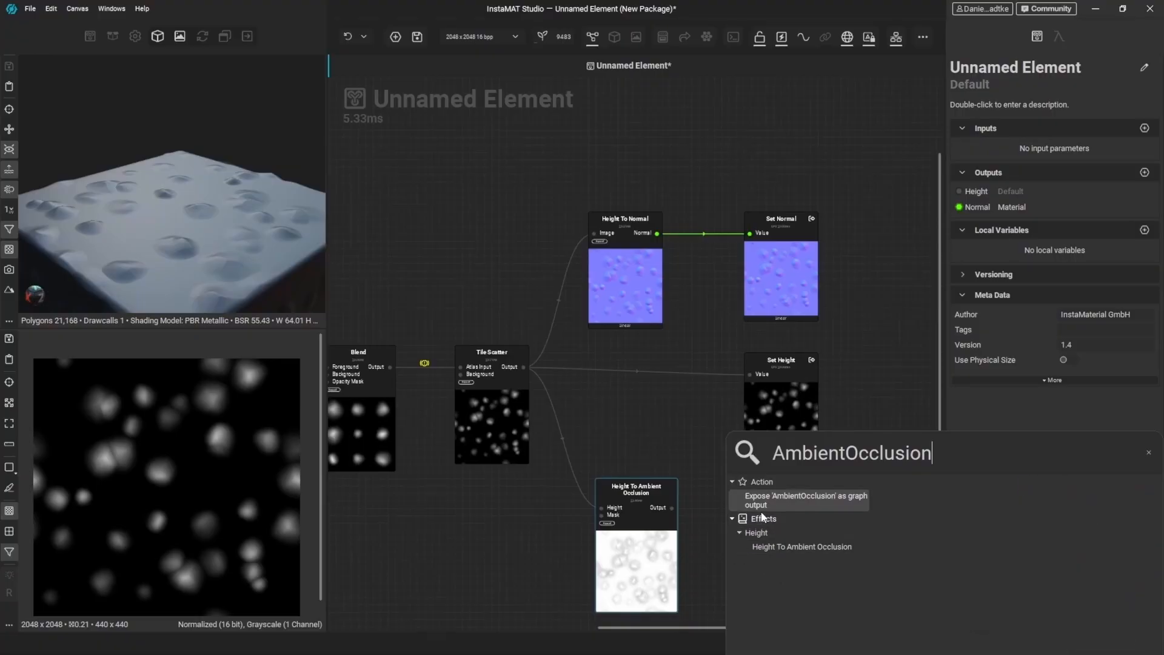
key("Return")
scroll(756, 510, "down", 3)
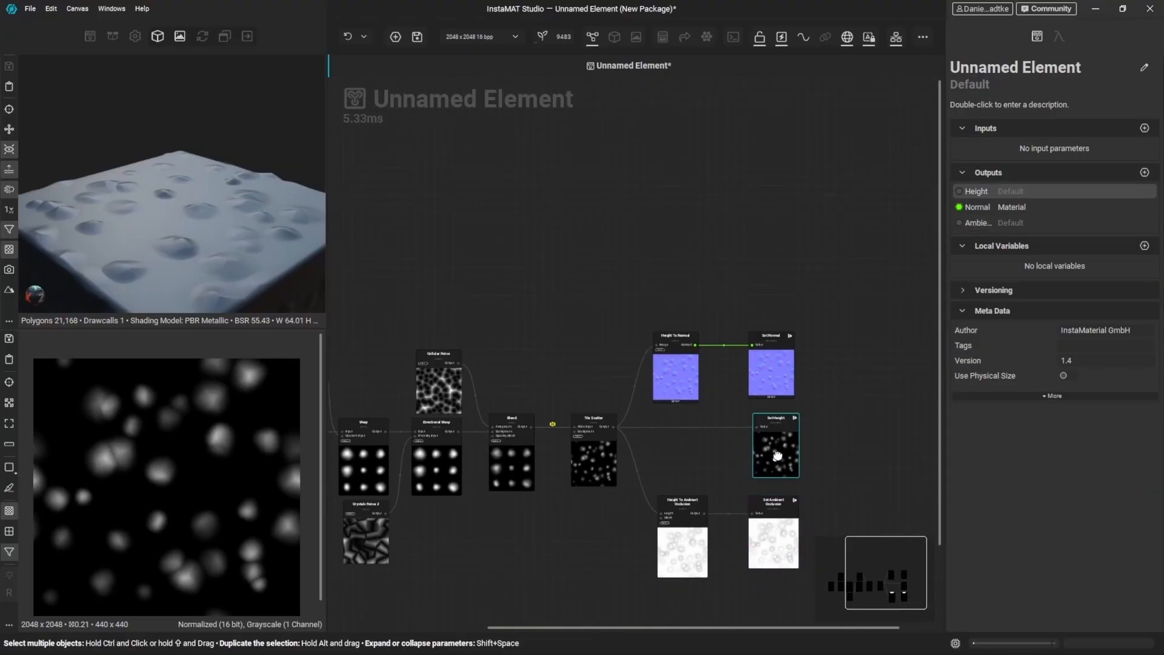
left_click(714, 417)
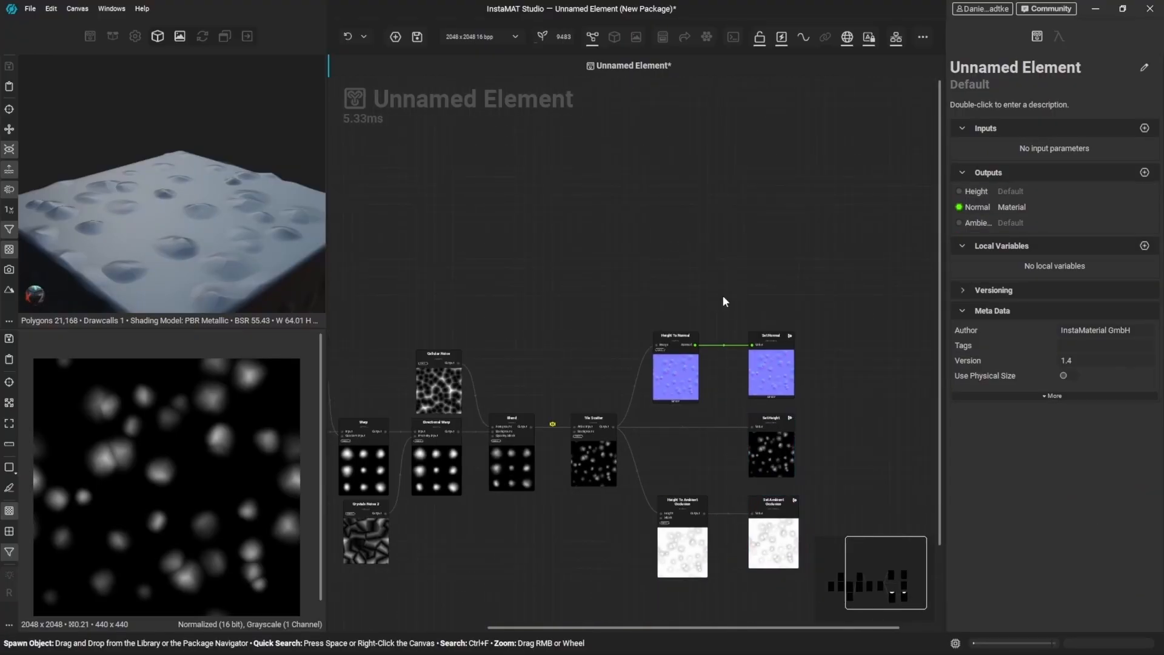
Add a Solid Color node, make it grayscale, and set its Luminance to 1.00
key("space")
type("Solid")
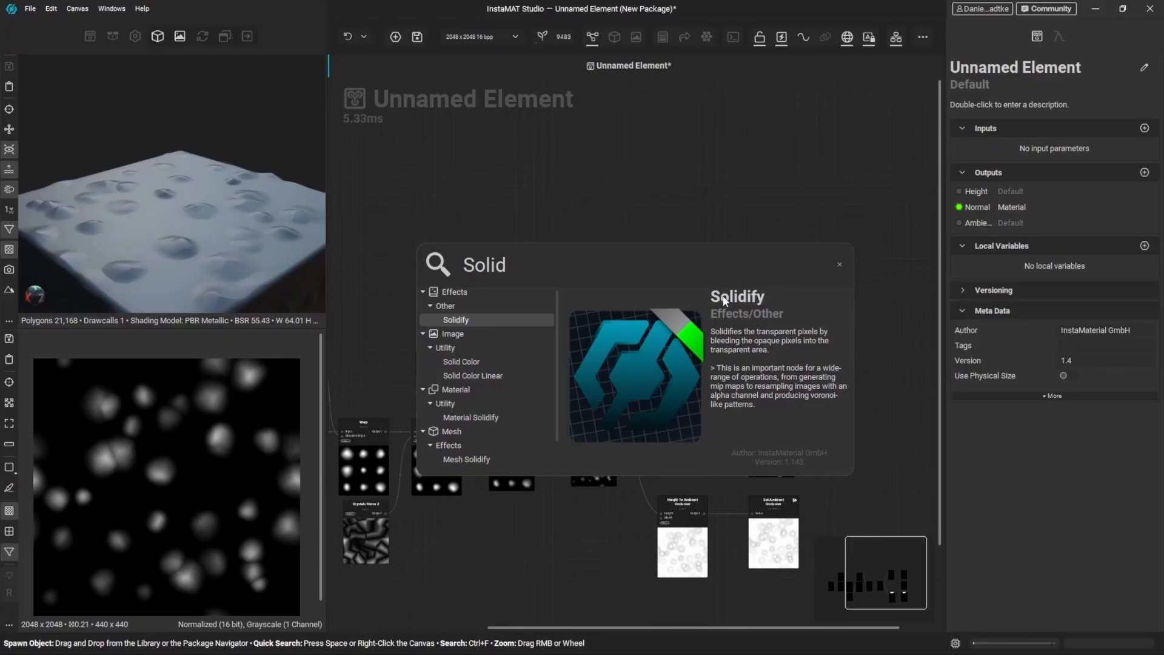
type(" colo")
key("Return")
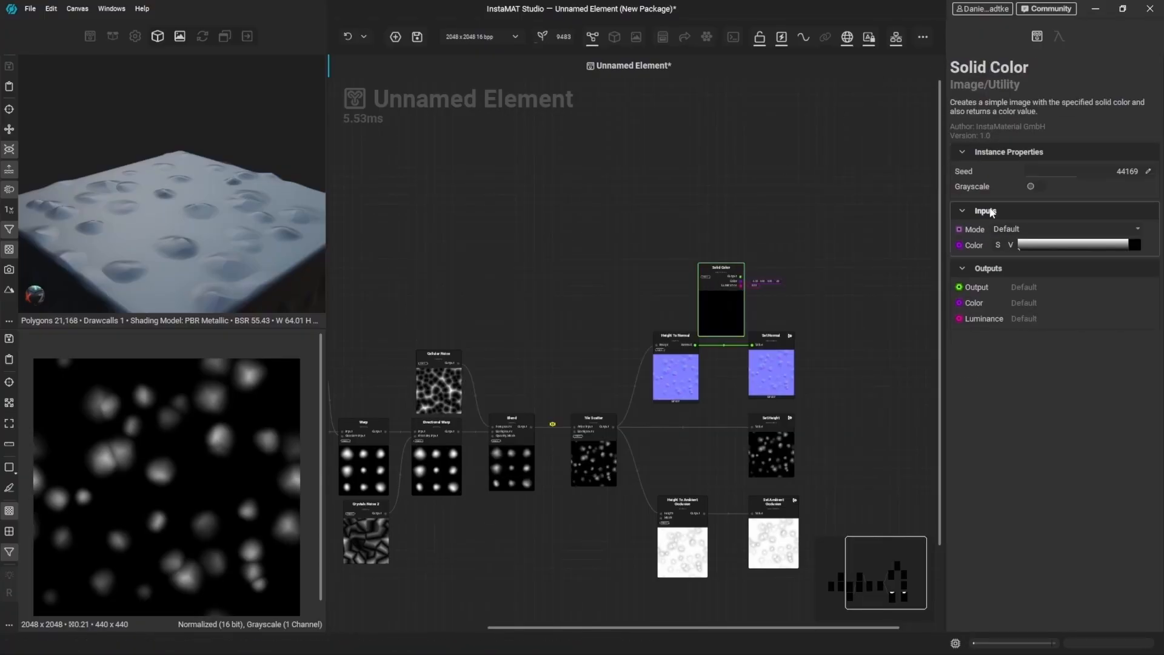
left_click(1034, 187)
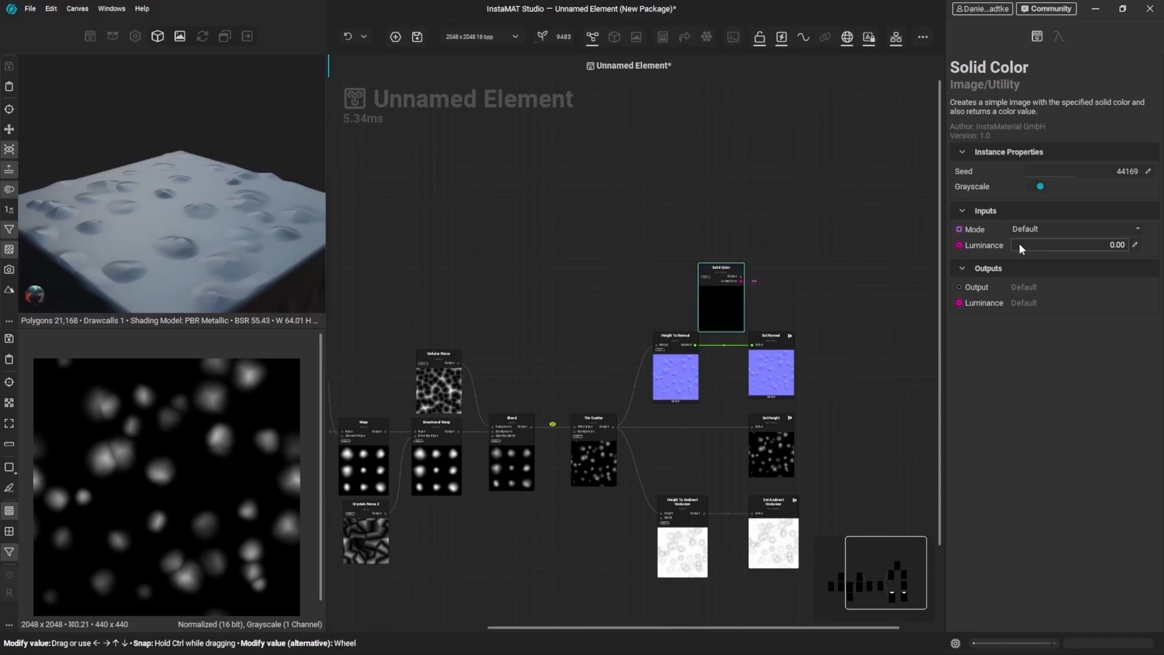
left_click_drag(1020, 247, 1148, 255)
Expose the white Solid Color as the element's Roughness output and line up the Set Roughness node above Set Normal
left_click_drag(737, 308, 744, 267)
type("Roughness")
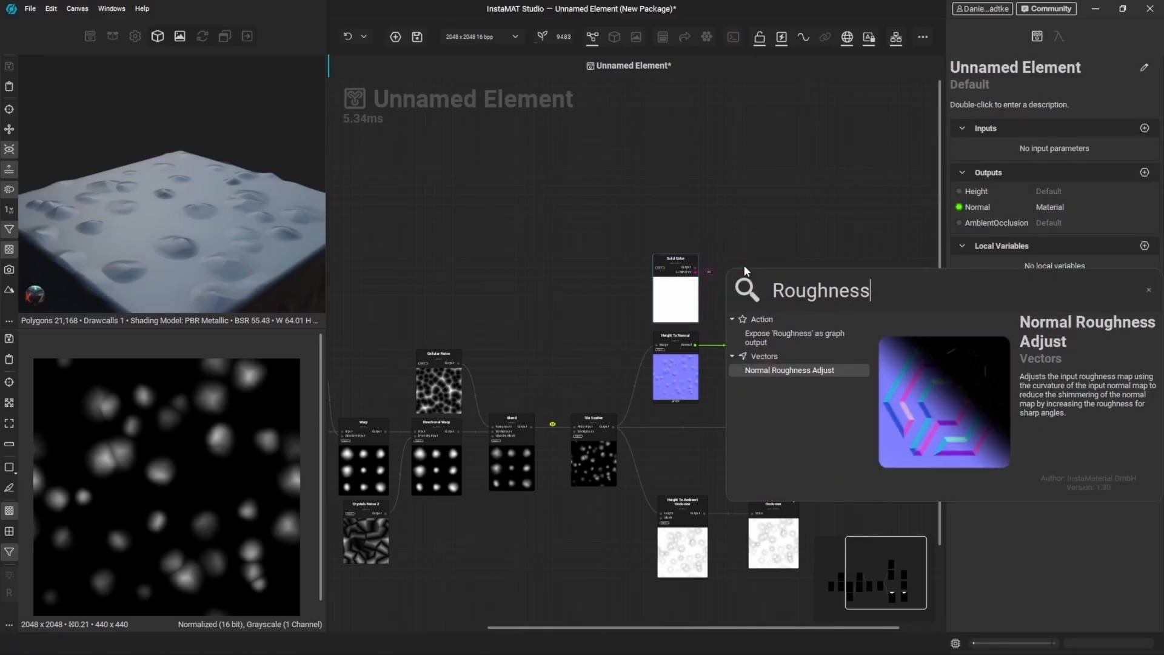
key("Escape")
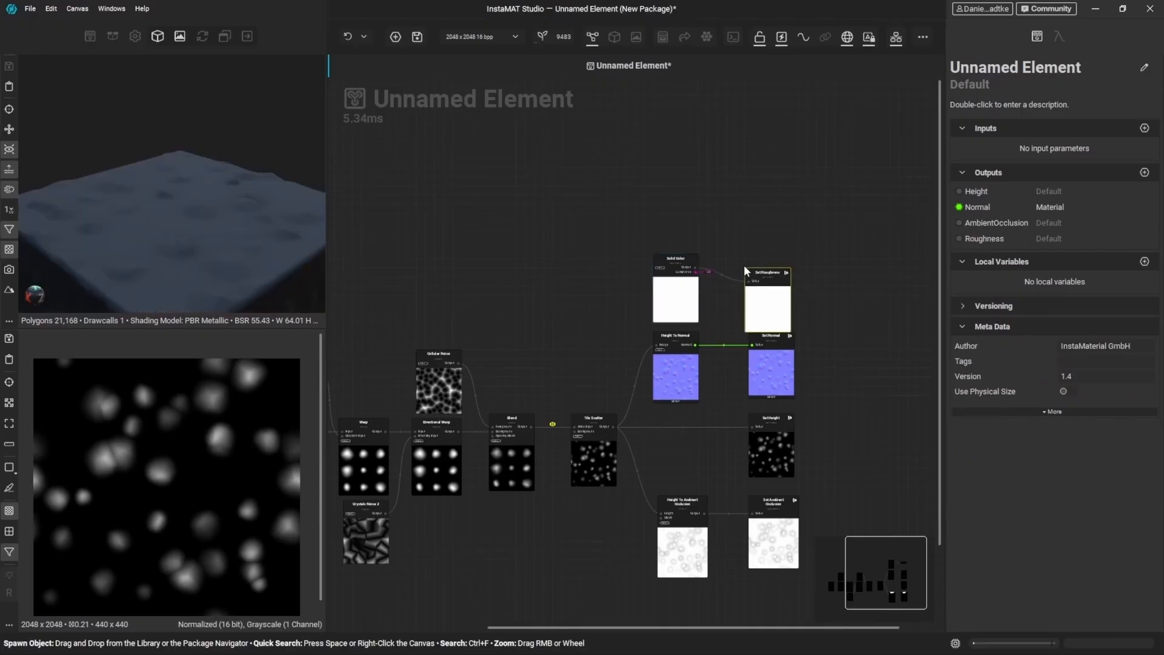
left_click_drag(761, 312, 763, 296)
mouse_move(170, 173)
left_mouse_down("alt")
mouse_move(157, 221)
mouse_move(78, 182)
mouse_move(174, 187)
left_mouse_up("alt")
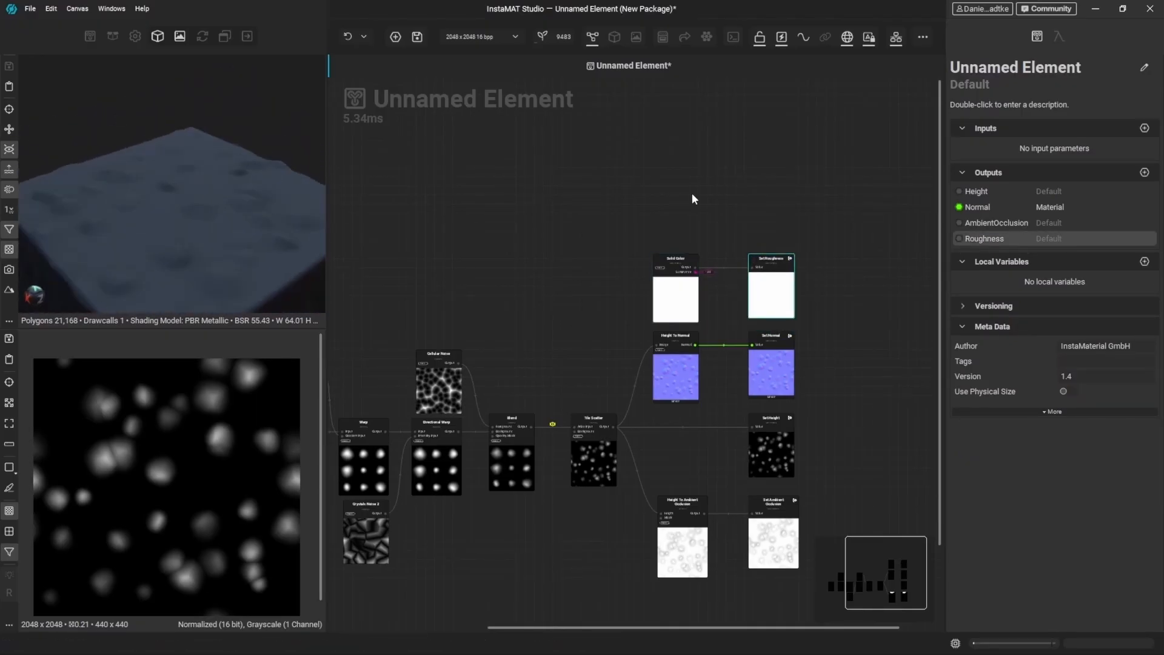
Duplicate the Solid Color node above the original, turn off its Grayscale option, and set its color to light gray
left_click(683, 304)
left_click_drag(683, 304, 679, 220, "alt")
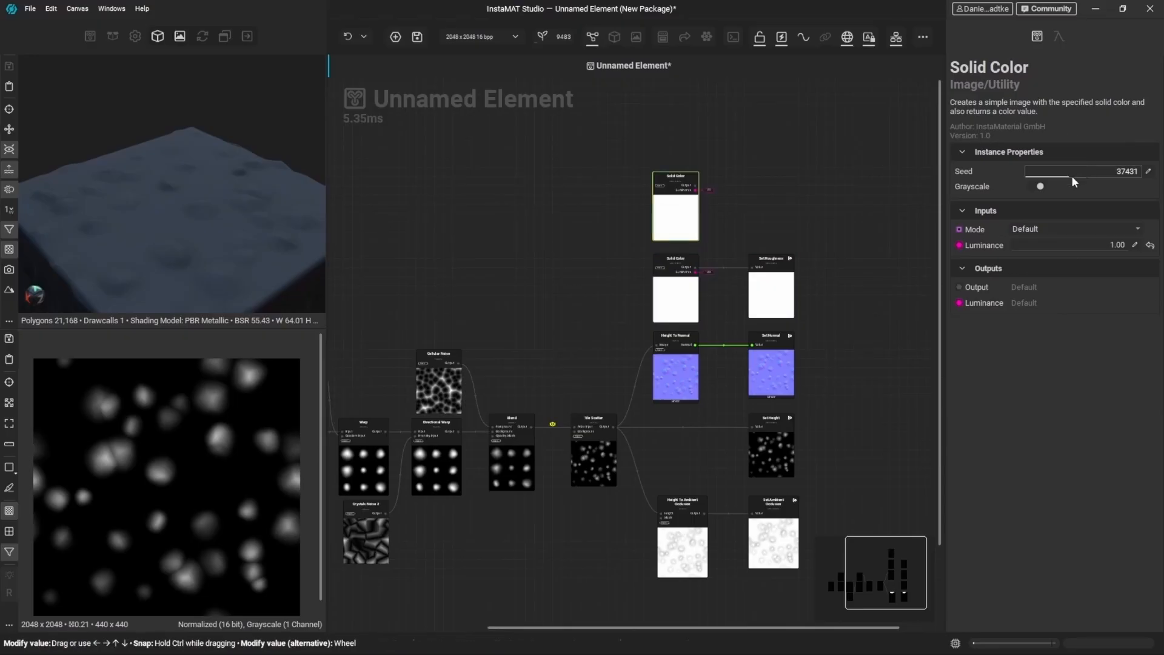
left_click(1034, 185)
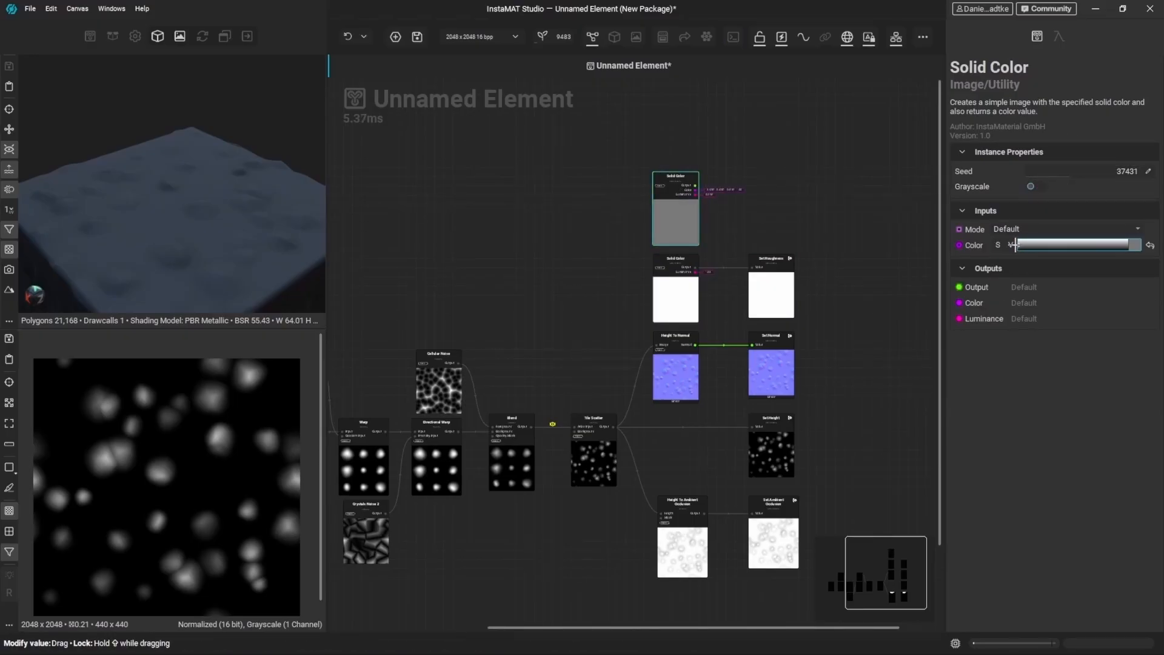
left_click_drag(1015, 245, 1015, 244)
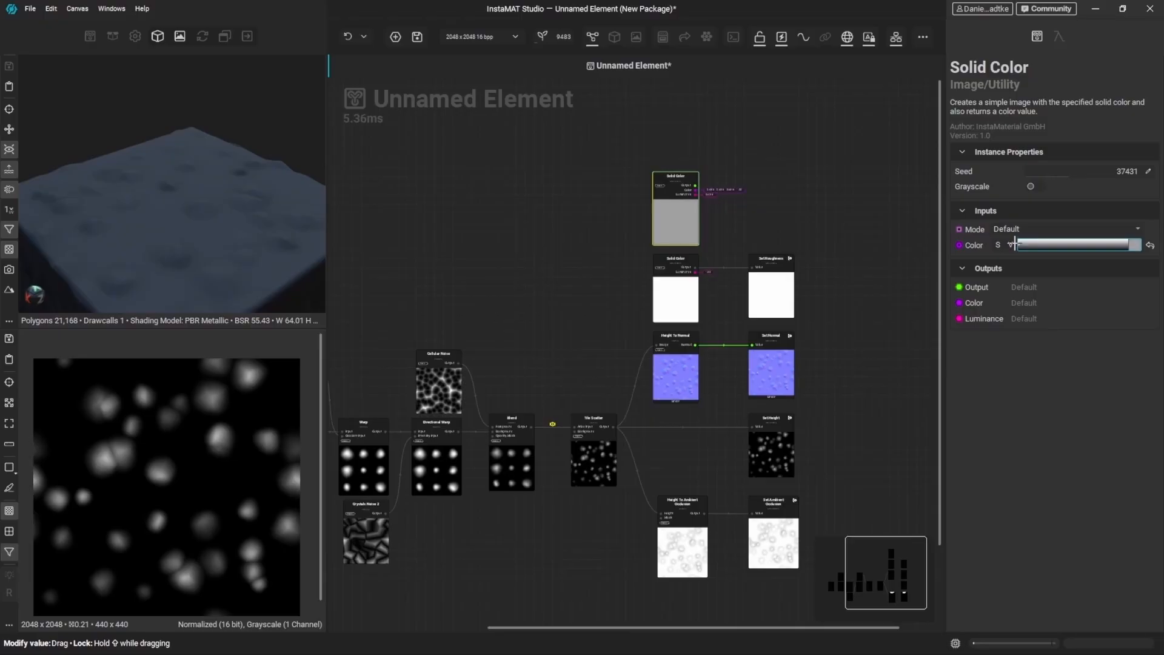
Expose the gray Solid Color as a BaseColor output and align the Set BaseColor node above Set Roughness
left_click_drag(696, 185, 770, 187)
type("BaseColor")
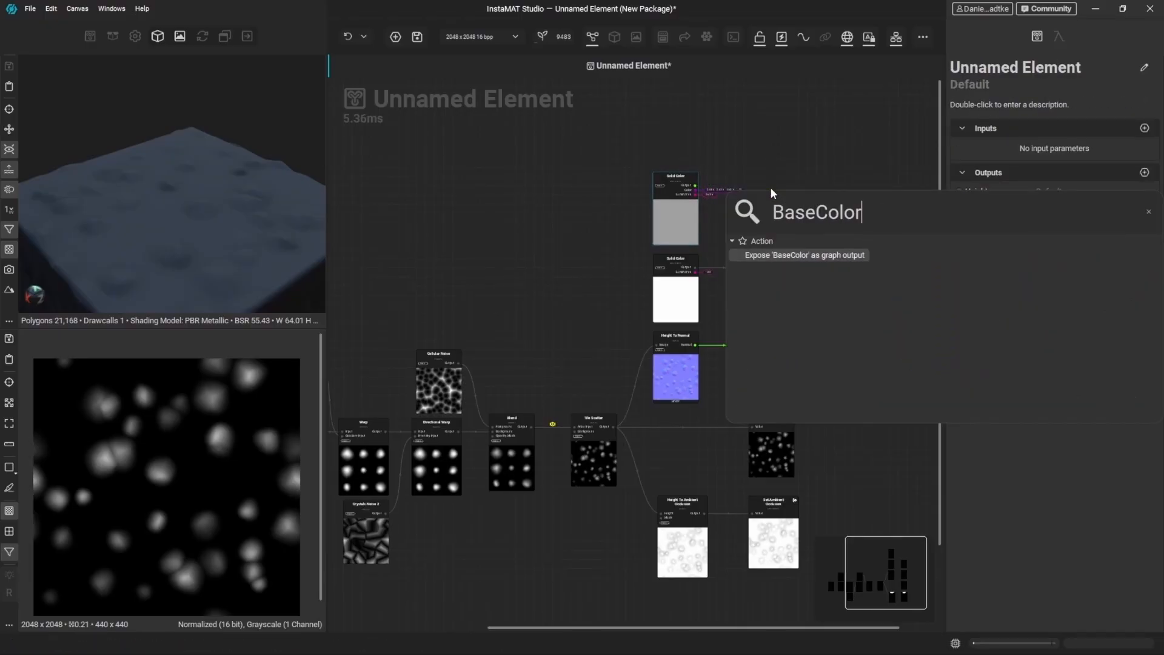
key("Return")
left_click_drag(784, 224, 764, 207)
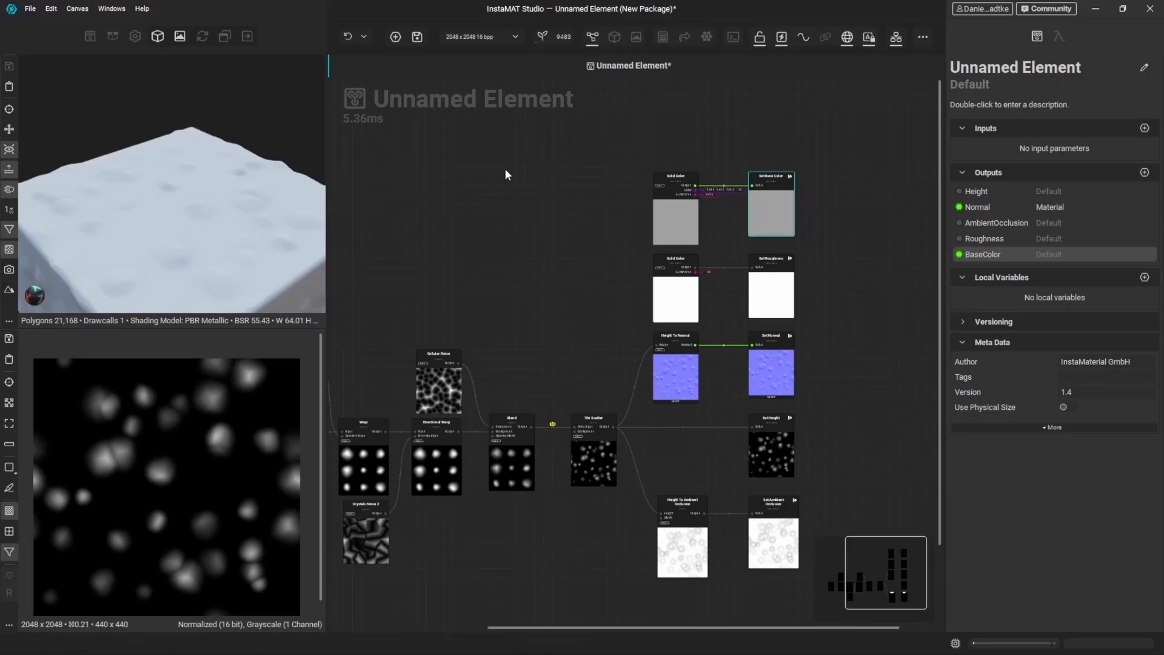
Open the render settings beside a large 3D view and set the Displacement Factor to 4
scroll(144, 237, "down", 2)
left_click_drag(143, 237, 118, 225, "alt")
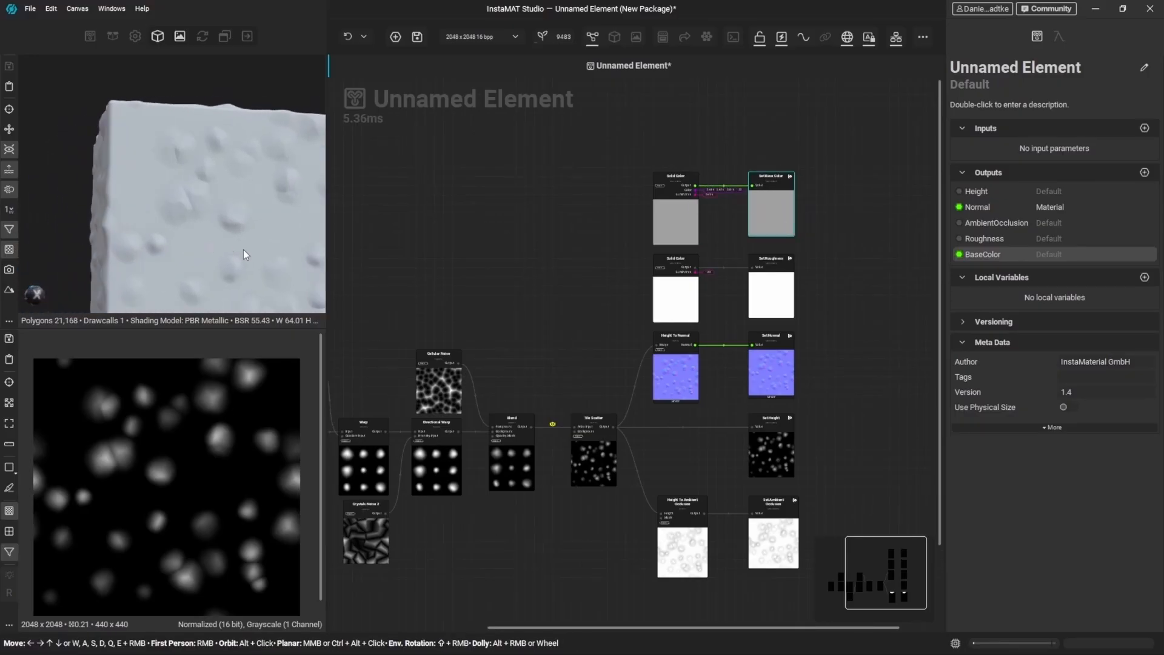
left_click_drag(243, 250, 168, 255, "alt")
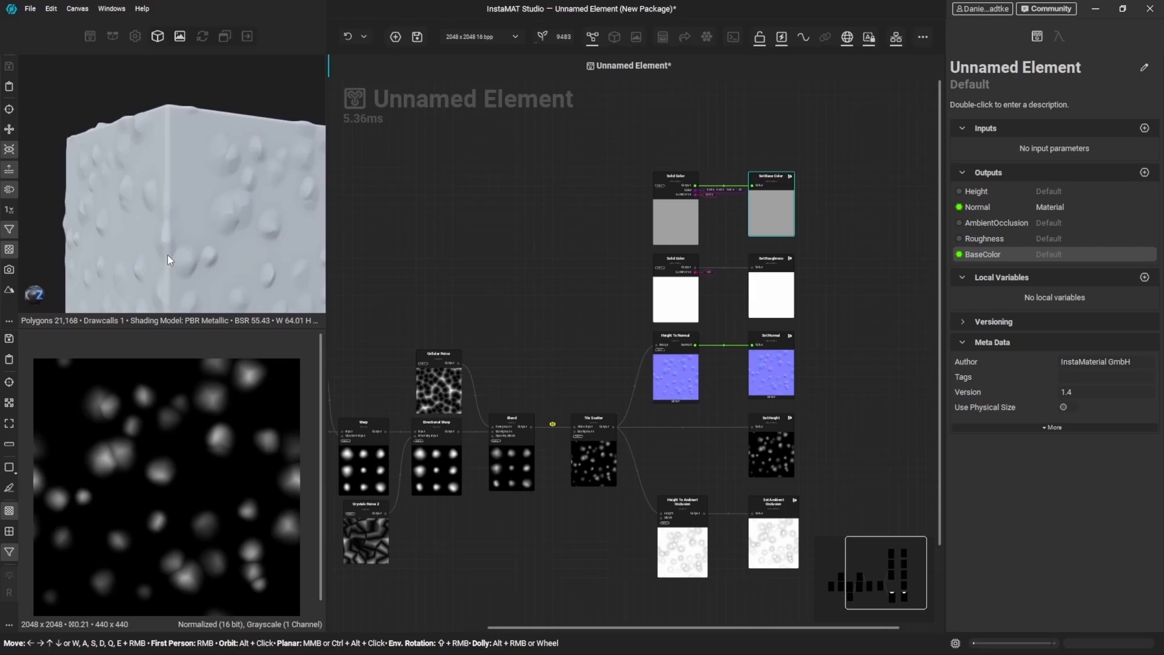
left_click_drag(245, 263, 198, 218, "alt")
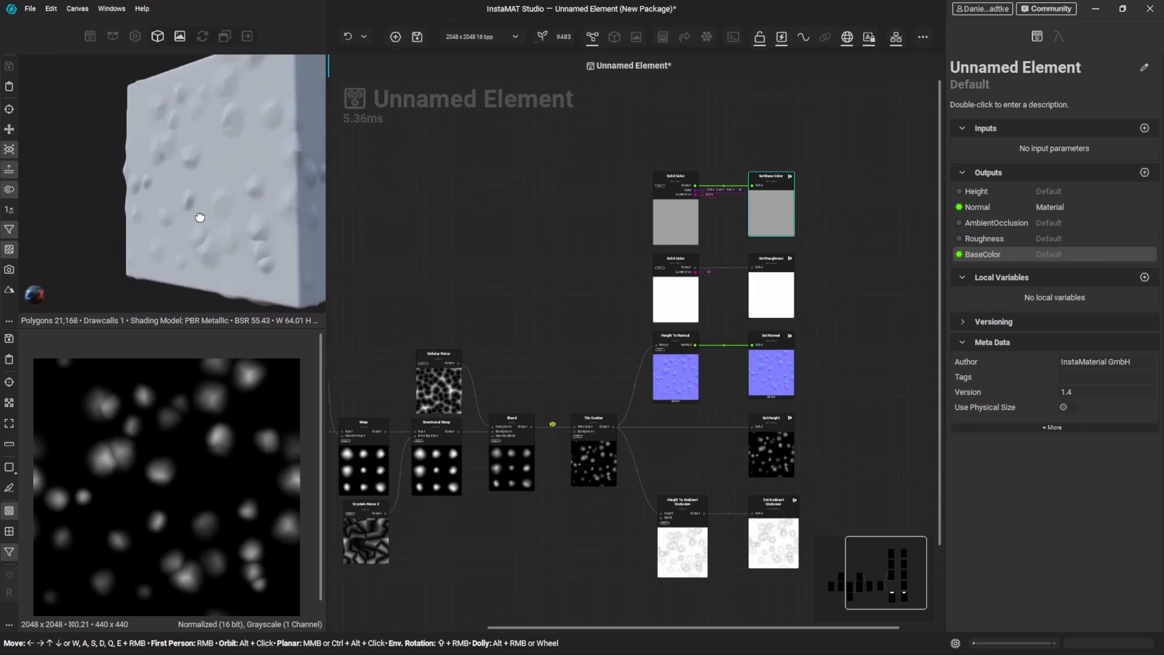
left_click(130, 35)
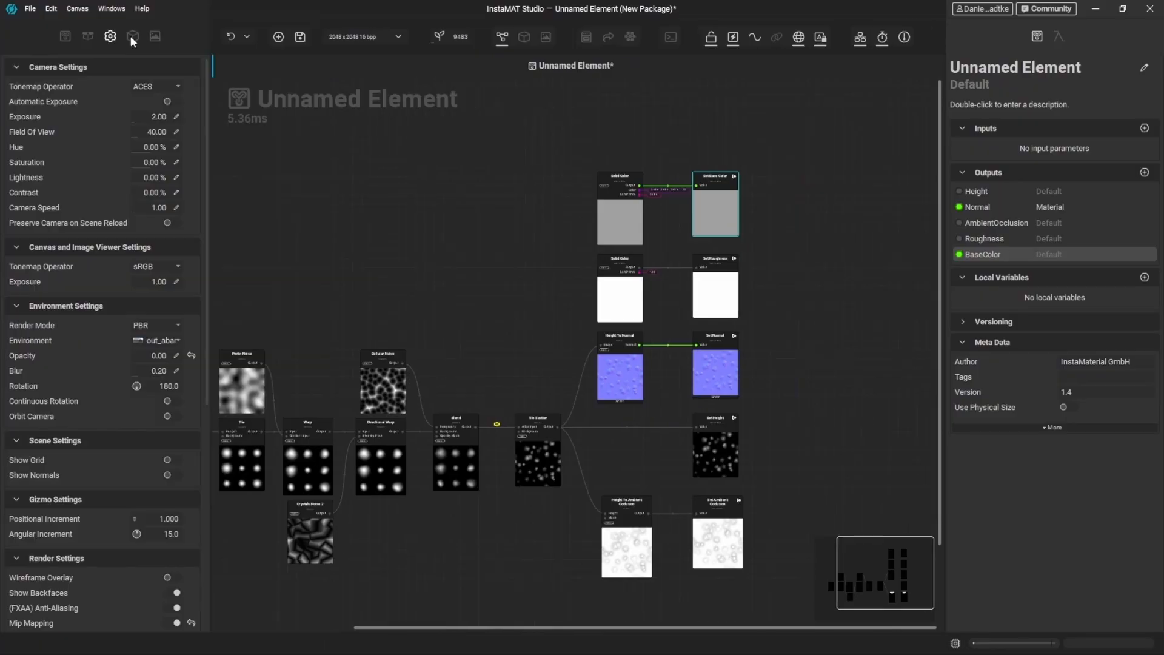
left_click(524, 36)
scroll(56, 505, "down", 5)
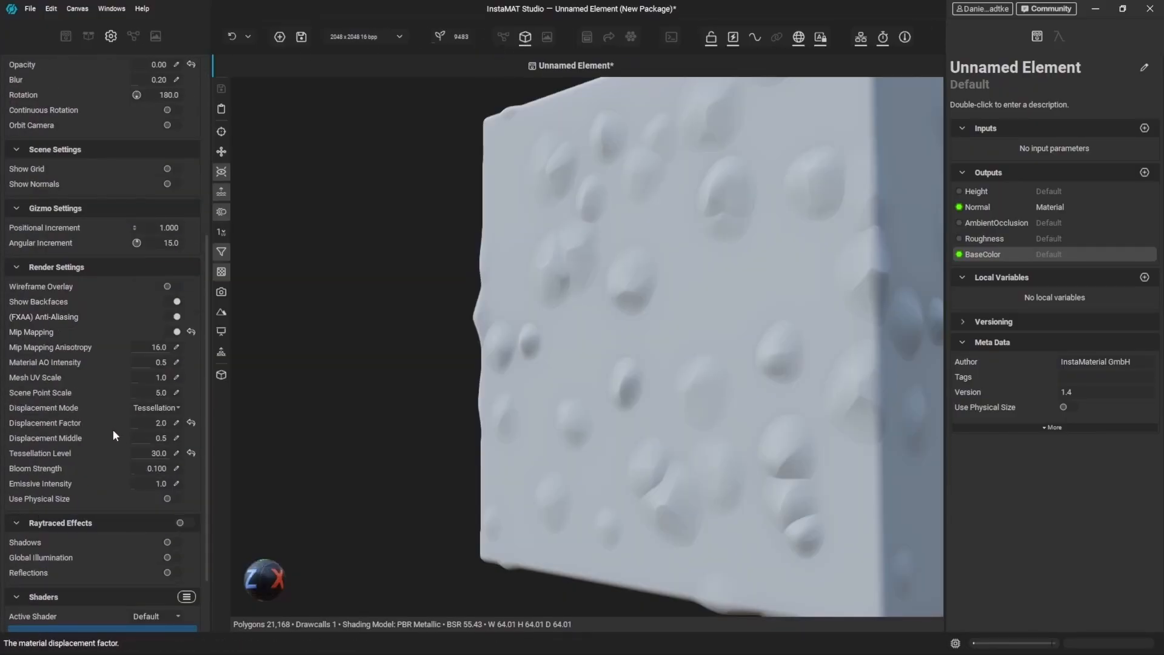
left_click(177, 422)
type("4")
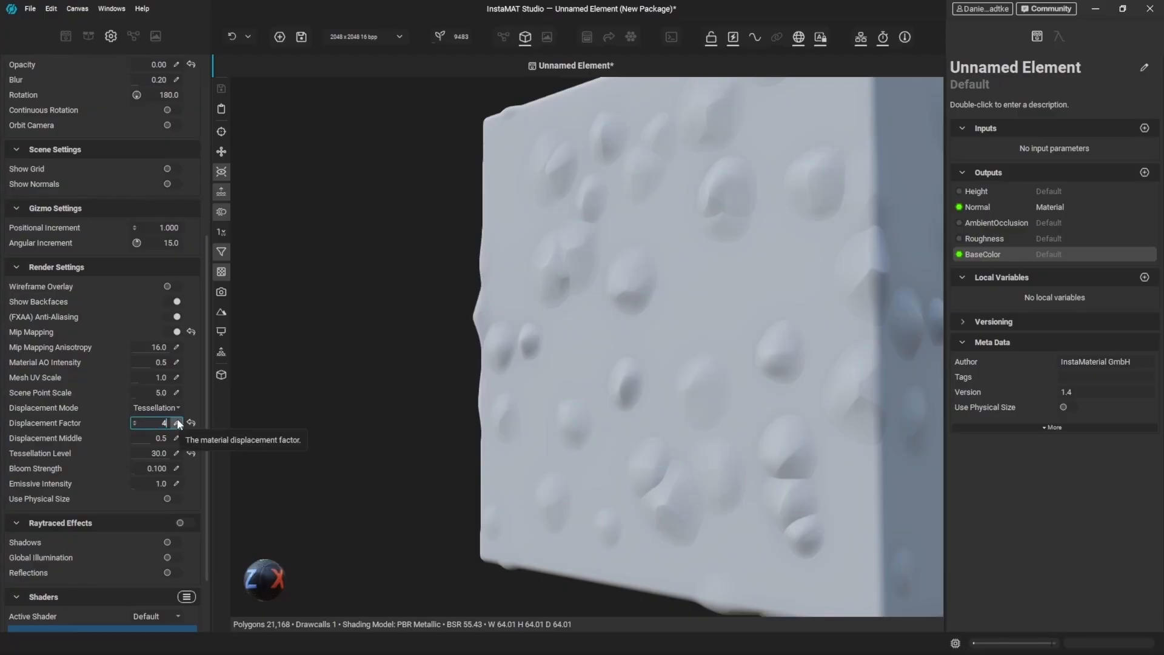
key("Return")
left_click_drag(498, 374, 602, 340, "alt")
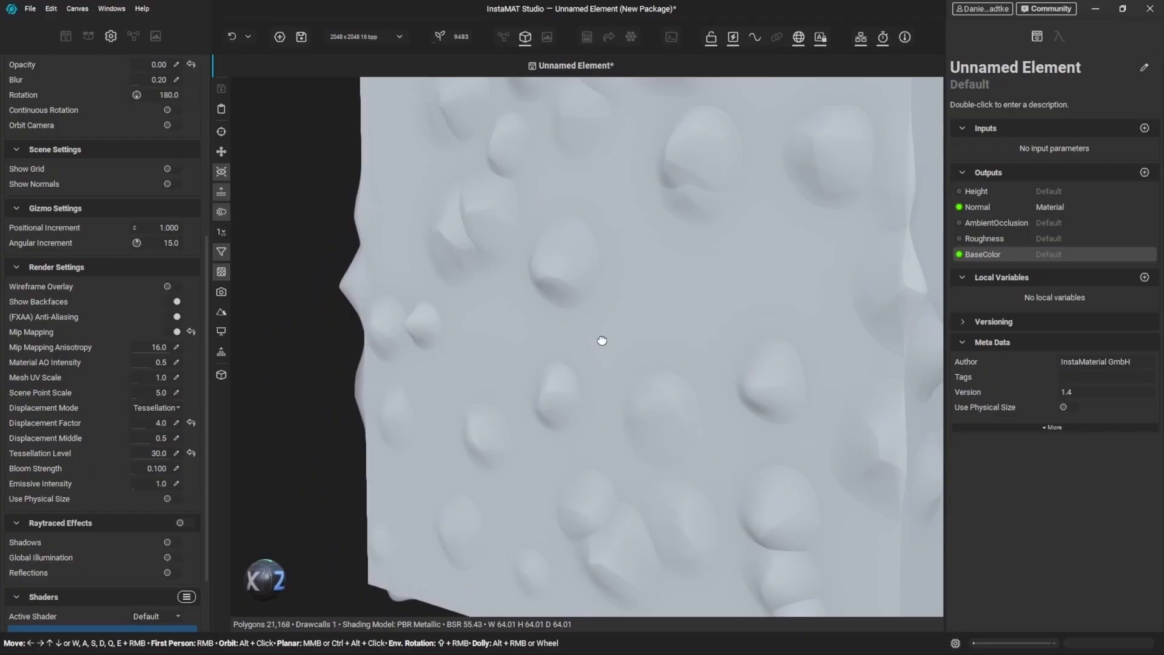
Set the Displacement Factor to 3
left_click(176, 424)
type("3")
key("Return")
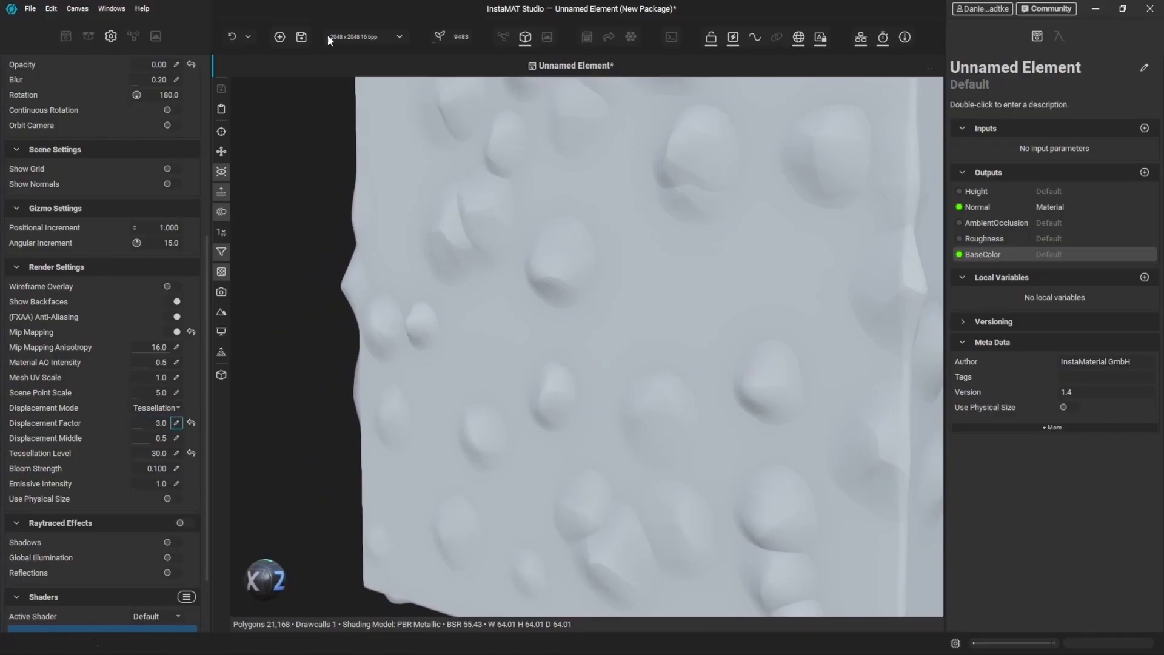
Return to the node graph and replace the render settings with the 3D and image viewers
left_click(506, 36)
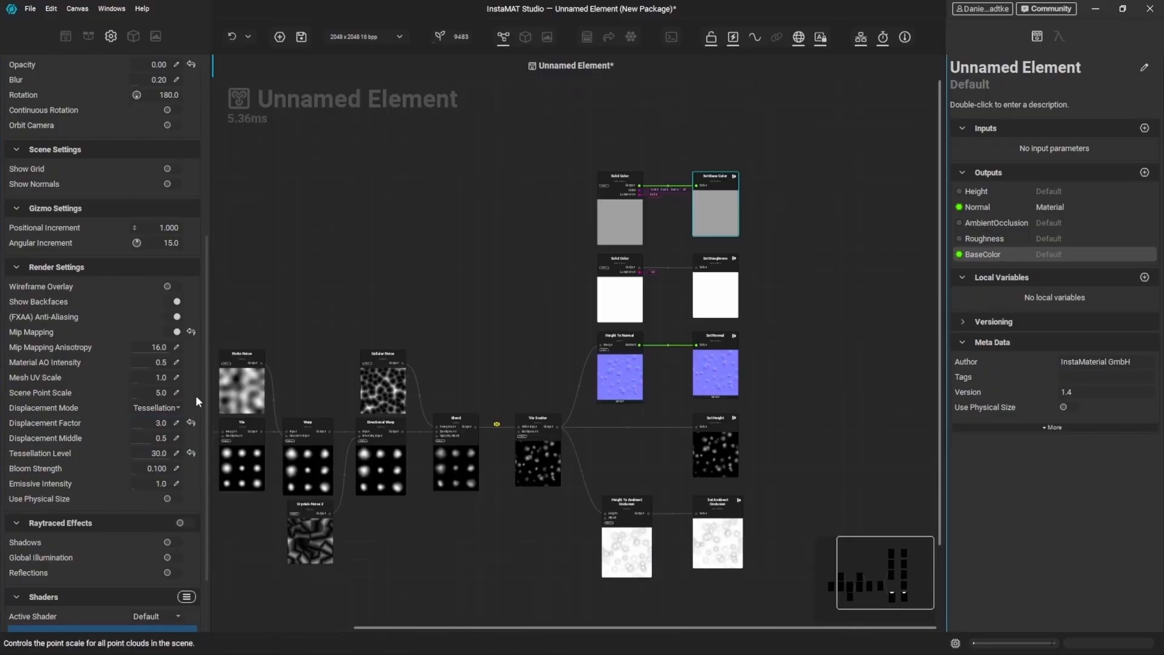
left_click(93, 36)
left_click(65, 38)
left_click(126, 37)
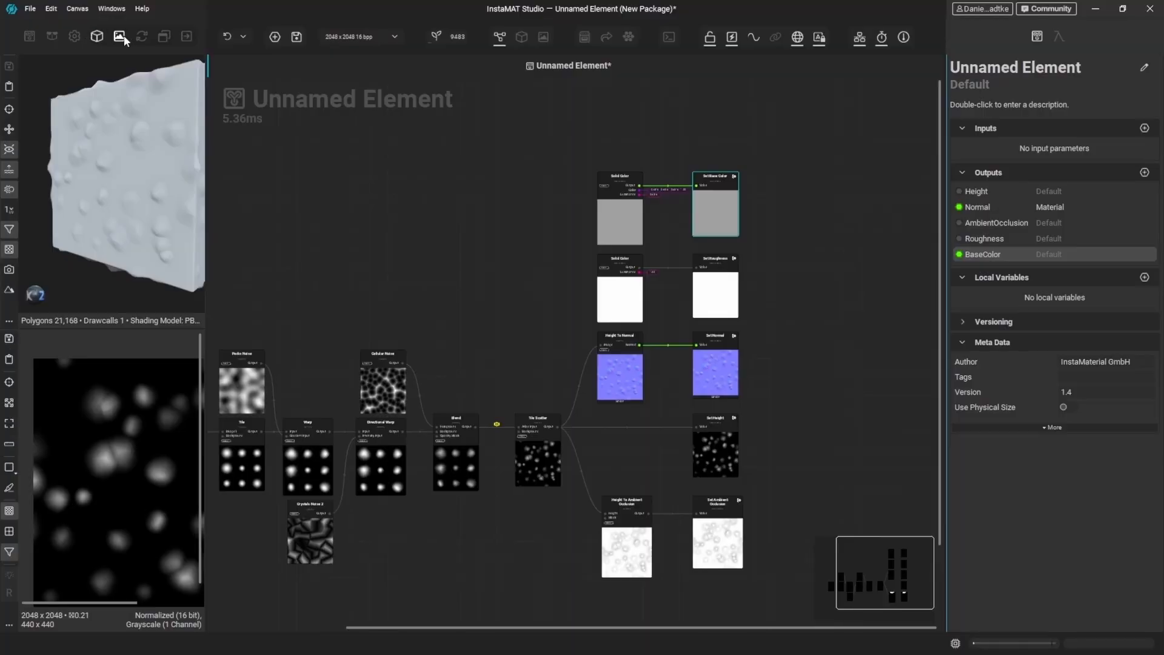
Widen the 3D and image viewers, and move Tile Scatter with all its output branches farther away from the Blend node
left_click_drag(206, 282, 329, 281)
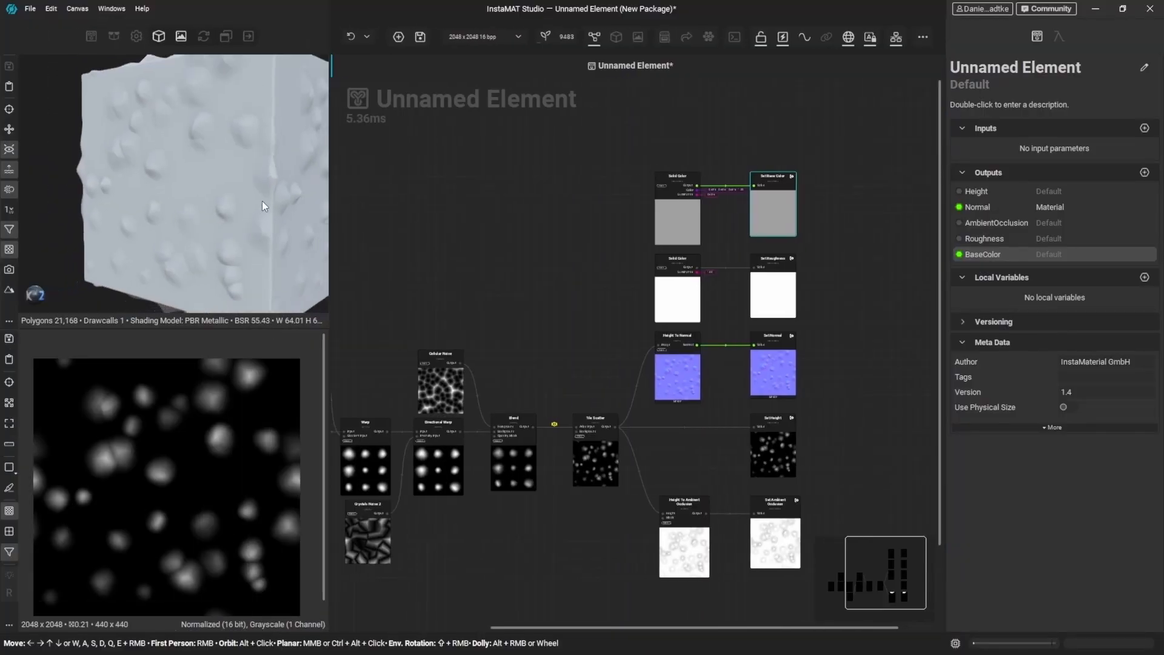
scroll(484, 310, "down", 3)
left_click_drag(831, 184, 588, 477, "shift")
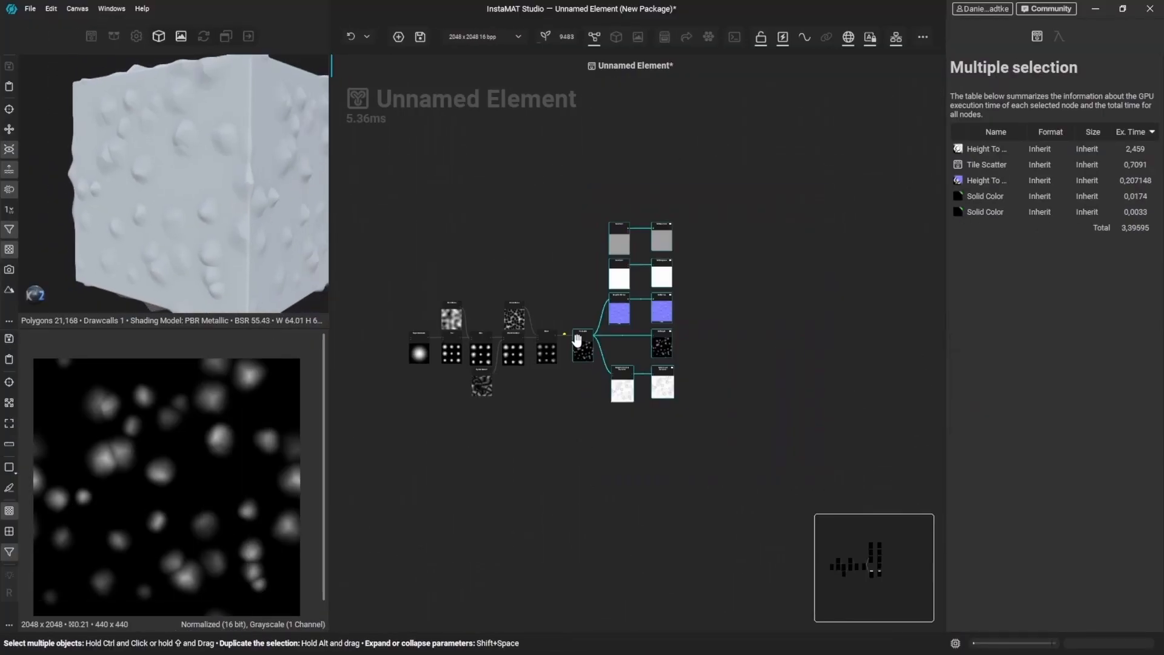
left_click_drag(577, 341, 742, 342)
Move only the Tile Scatter node back beside the Blend node, leaving its output branches farther away
scroll(645, 388, "up", 5)
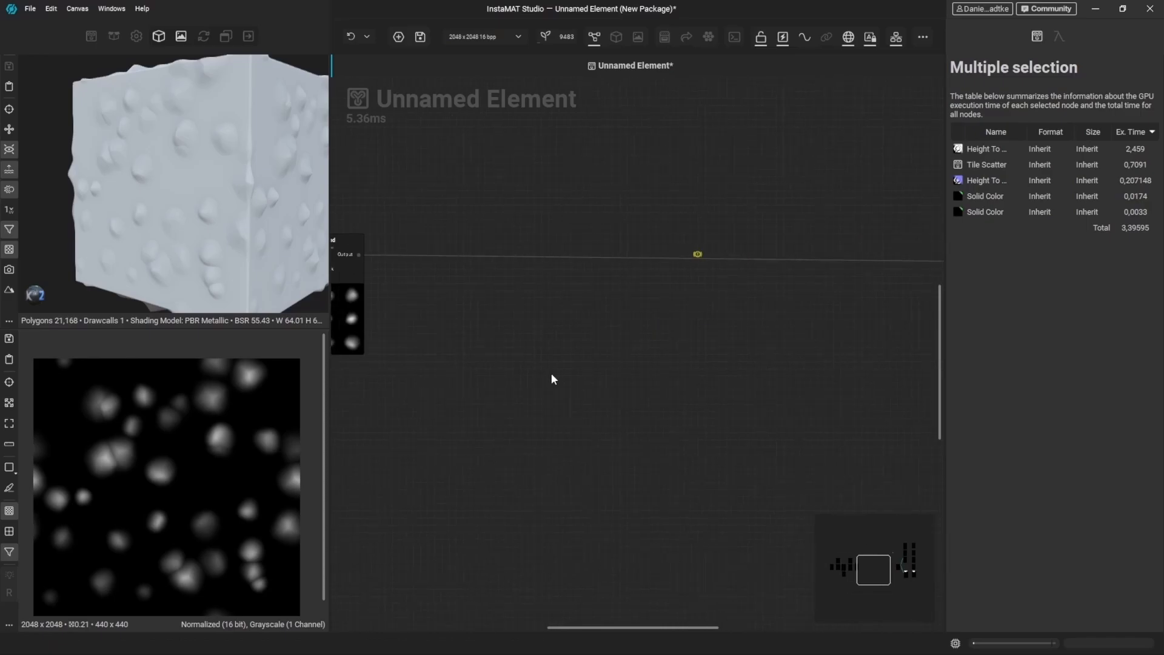
scroll(554, 378, "down", 2)
left_click(582, 382)
left_click_drag(872, 342, 499, 337)
Expand Tile Scatter's Orientation settings and set the orientation Variance to 1.00
scroll(485, 313, "up", 4)
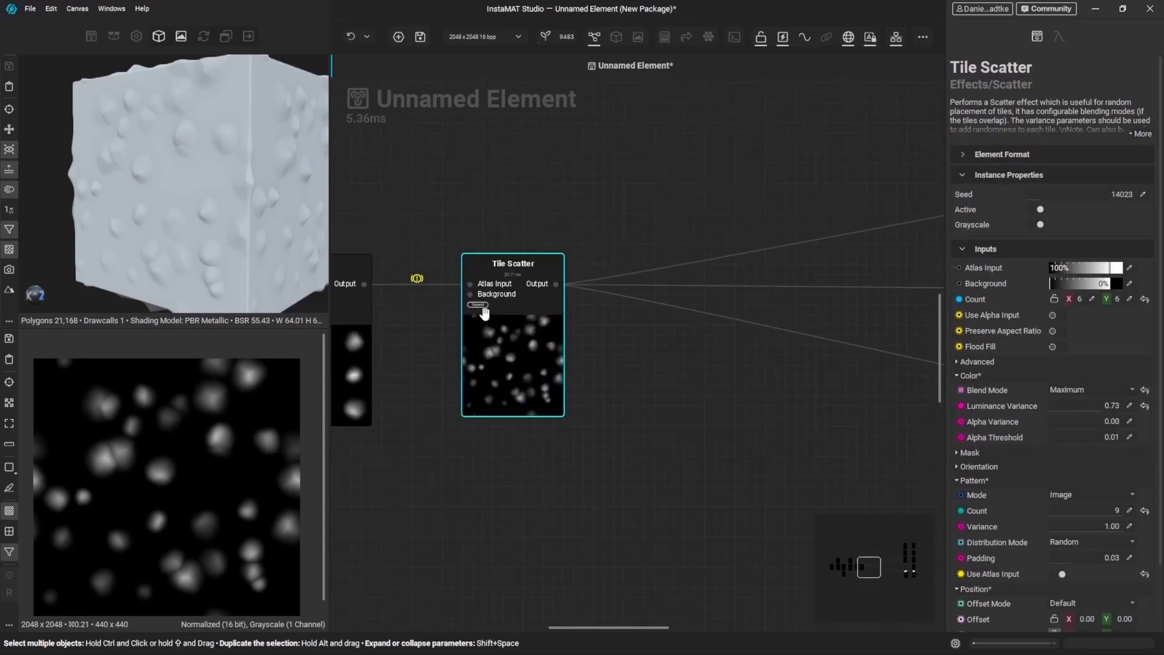
scroll(484, 311, "up", 3)
scroll(105, 181, "up", 3)
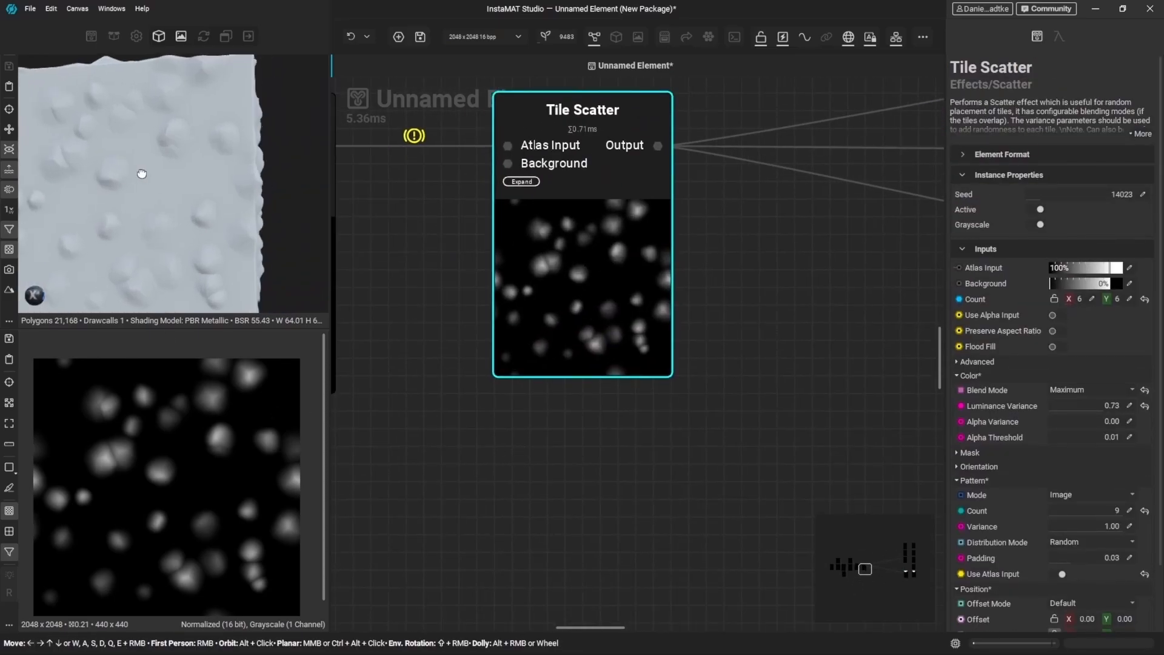
left_click_drag(141, 174, 176, 178, "alt")
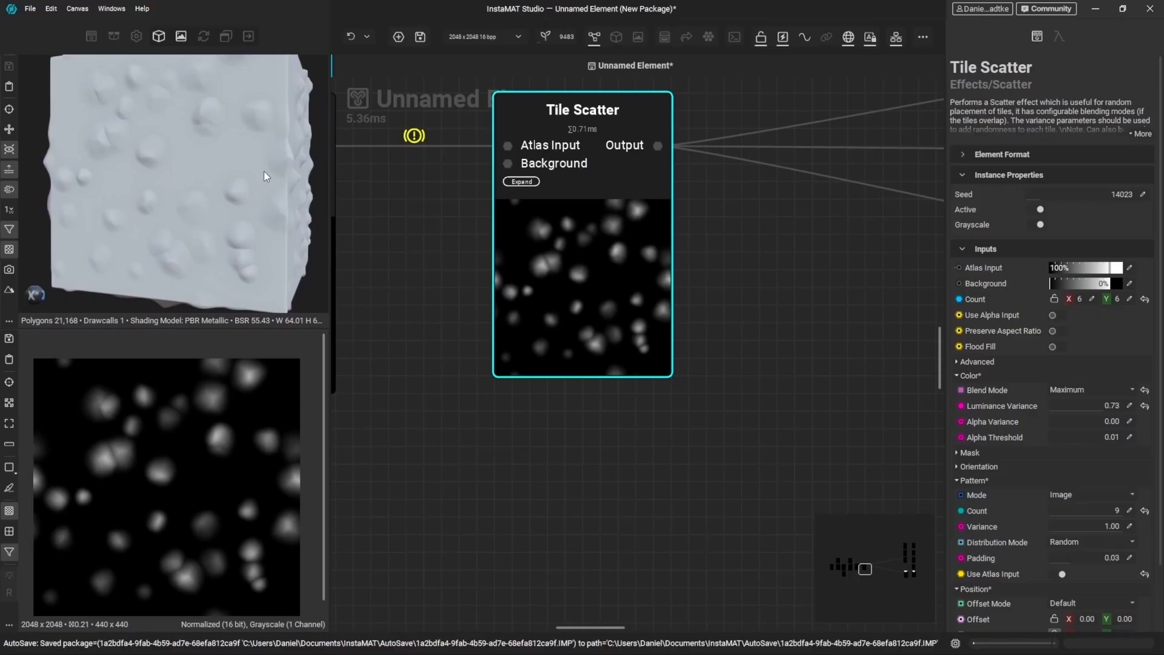
left_click(986, 473)
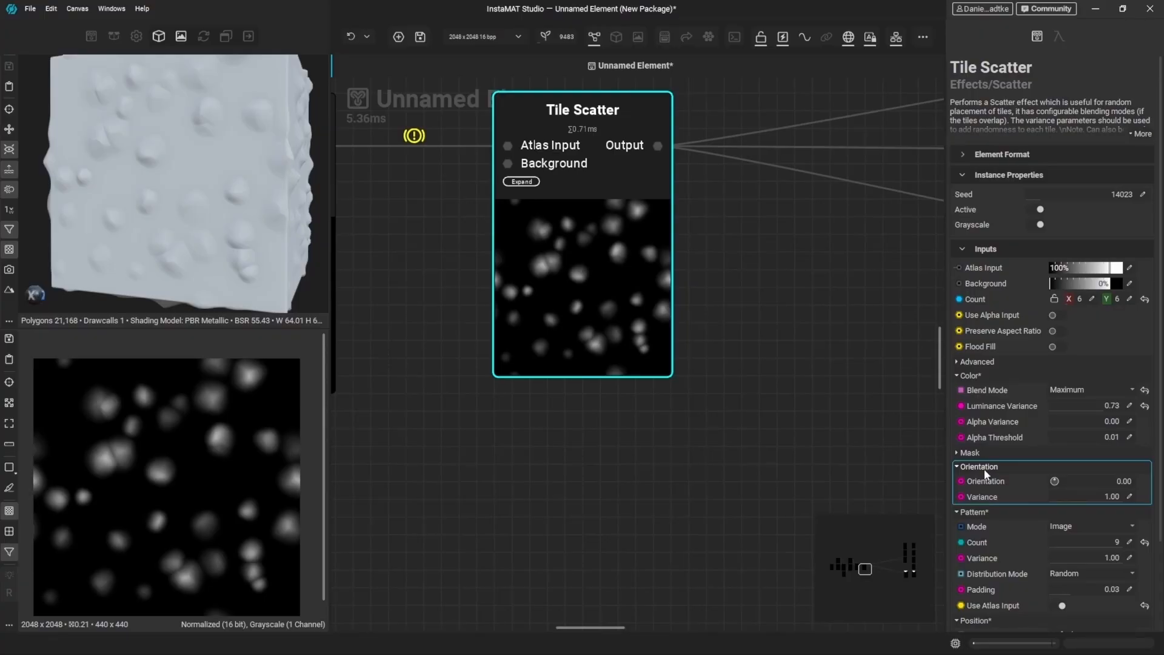
left_click_drag(1113, 499, 1153, 497)
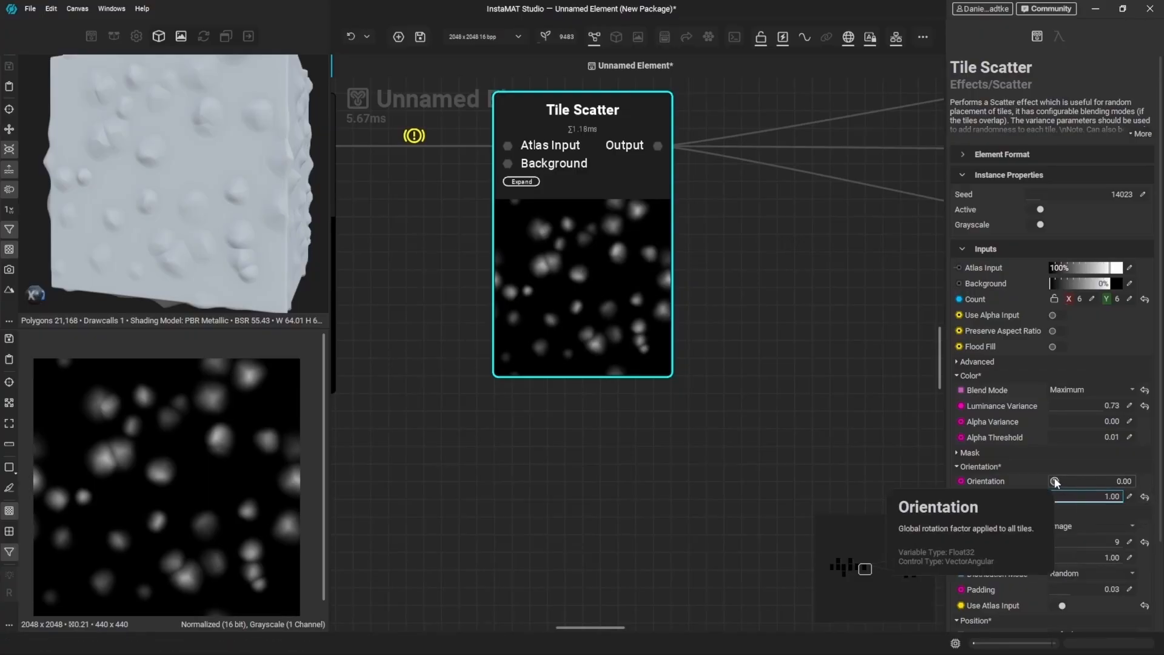
Try Tile Scatter Orientation values of 16 and 55, resetting the parameter to its default after each one
left_click_drag(1055, 481, 1061, 458)
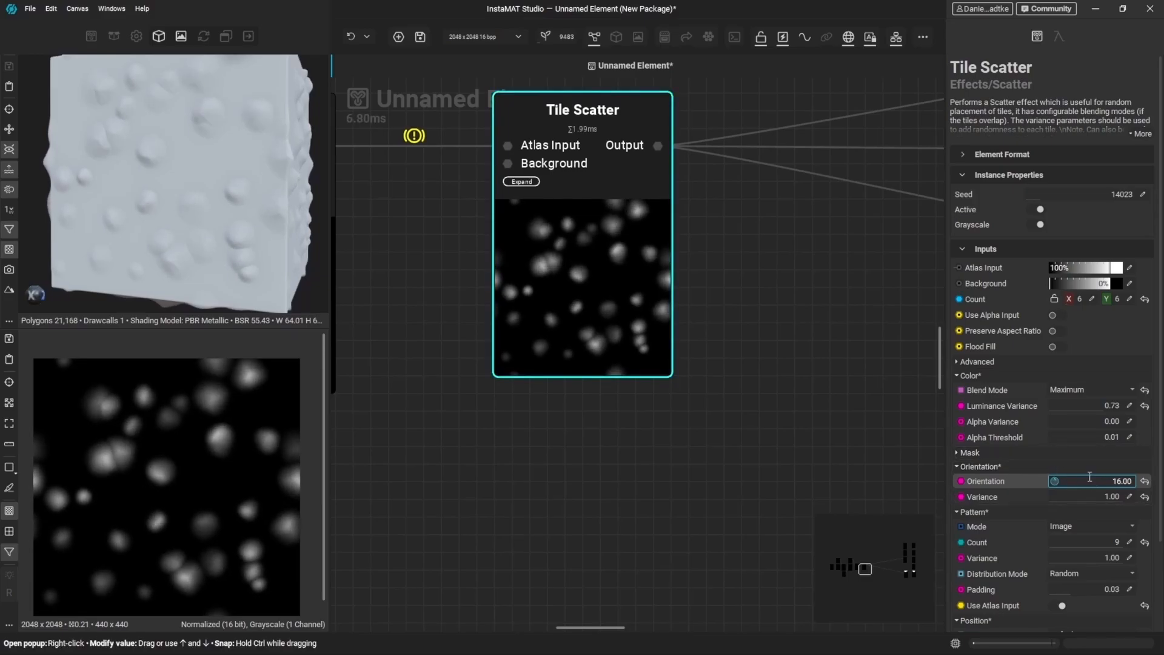
left_click(1146, 481)
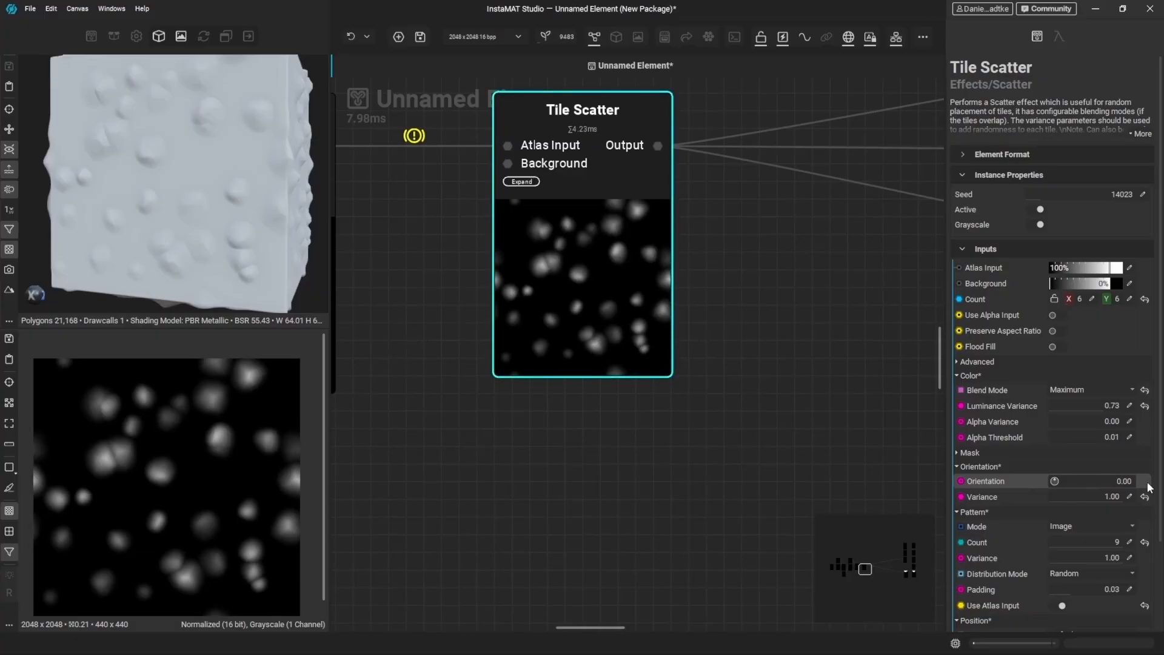
left_click_drag(1055, 478, 1064, 474)
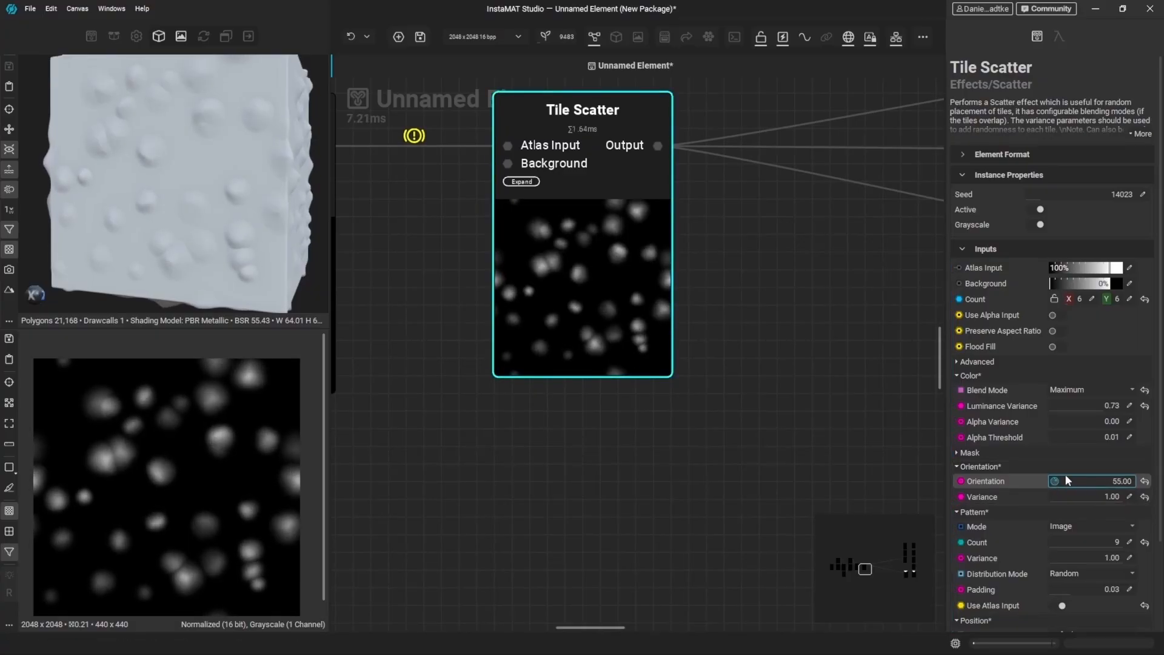
left_click(1144, 481)
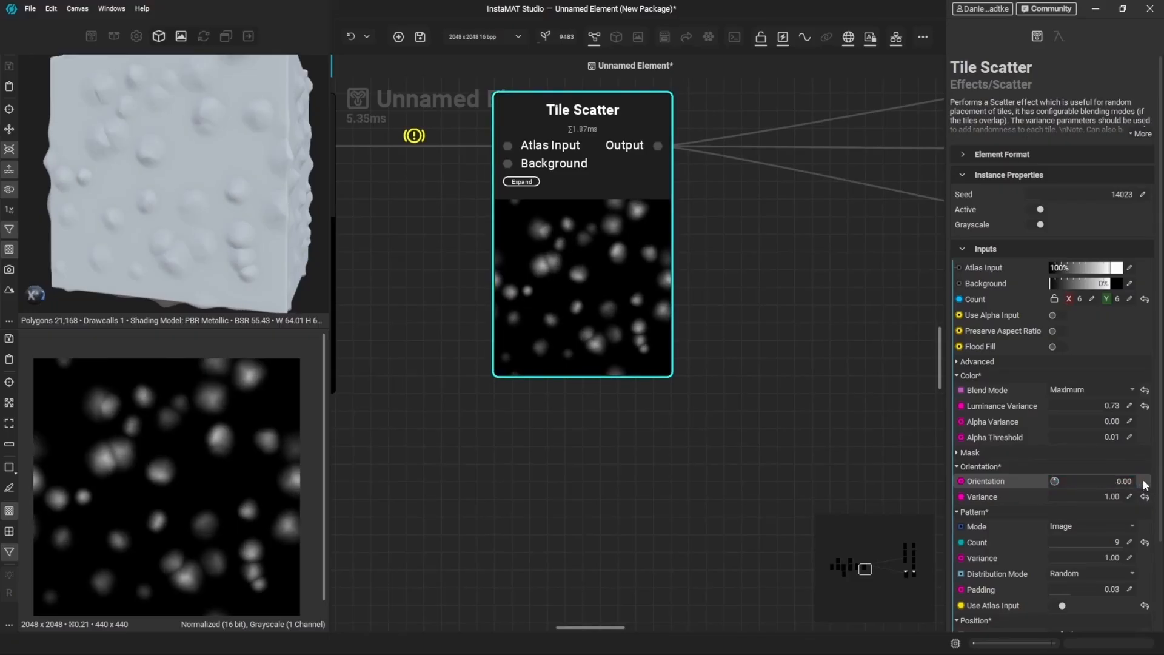
Check the overlapping blobs in the image preview and enable Collision in Tile Scatter's Mask settings
scroll(143, 447, "up", 5)
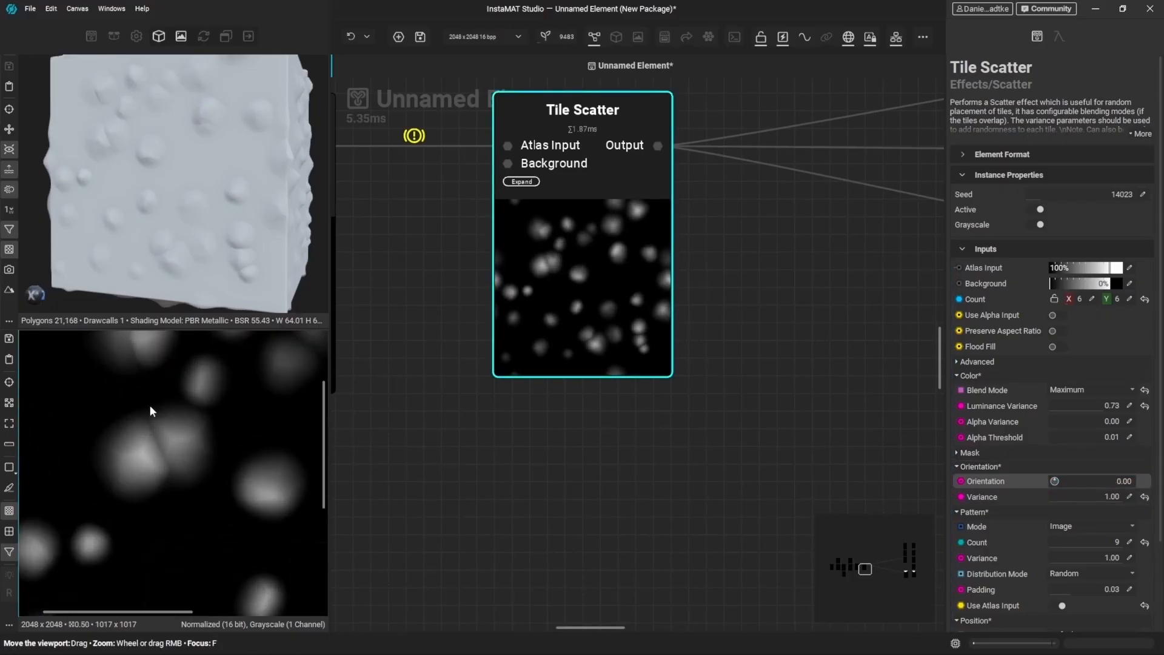
scroll(215, 438, "down", 6)
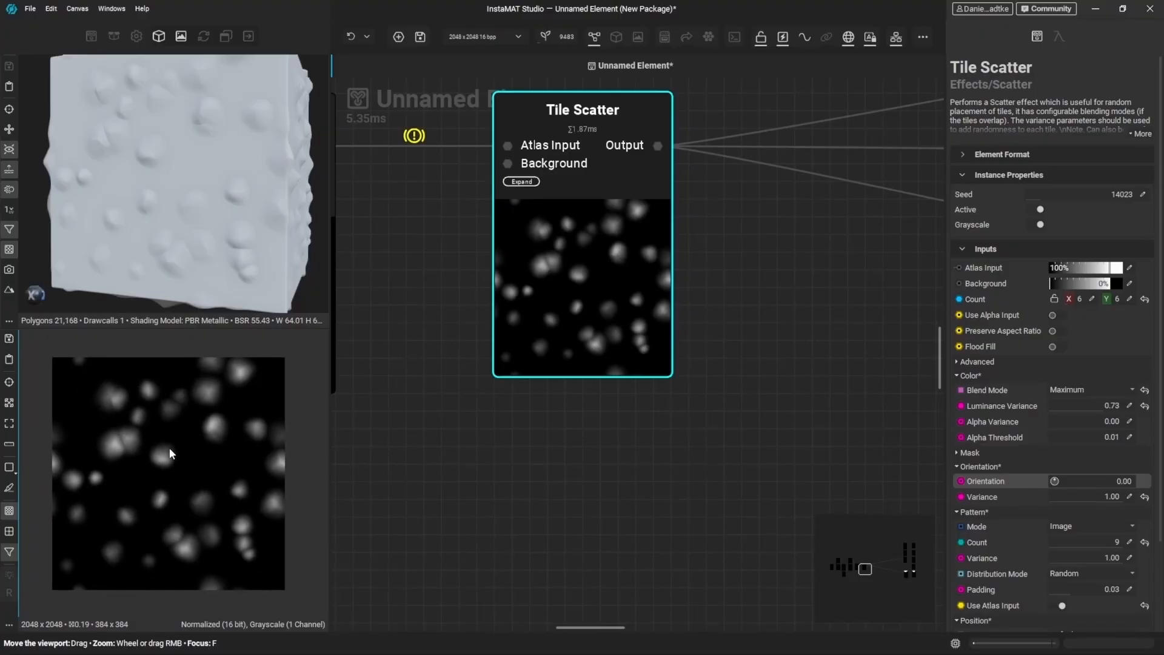
left_click(970, 452)
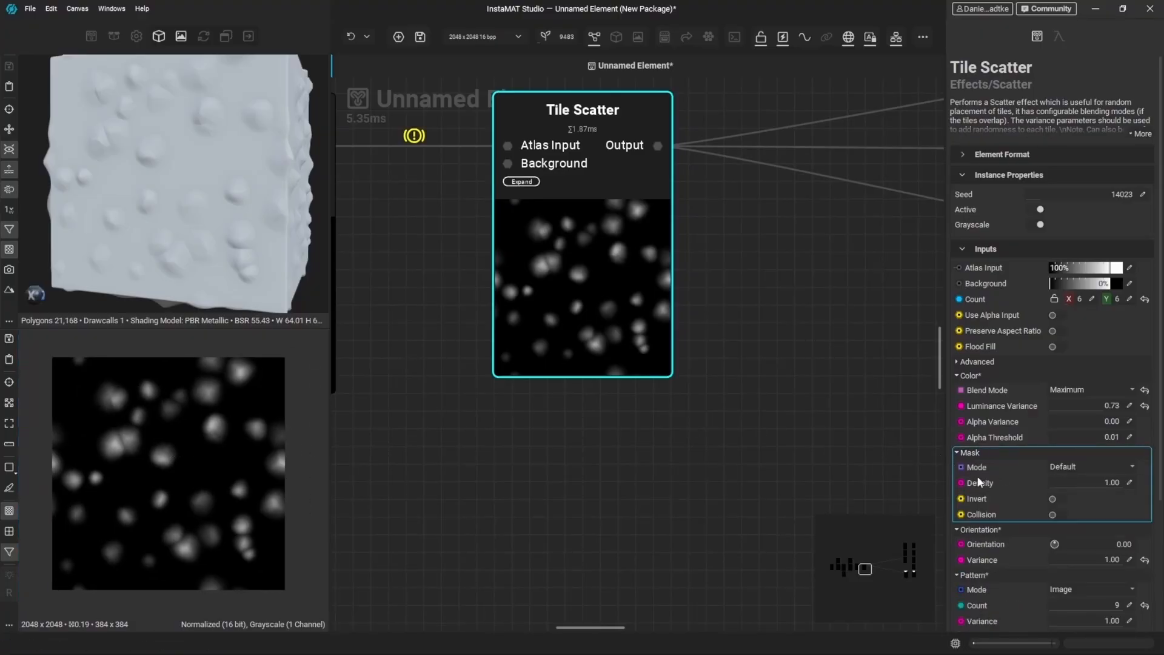
left_click(1057, 515)
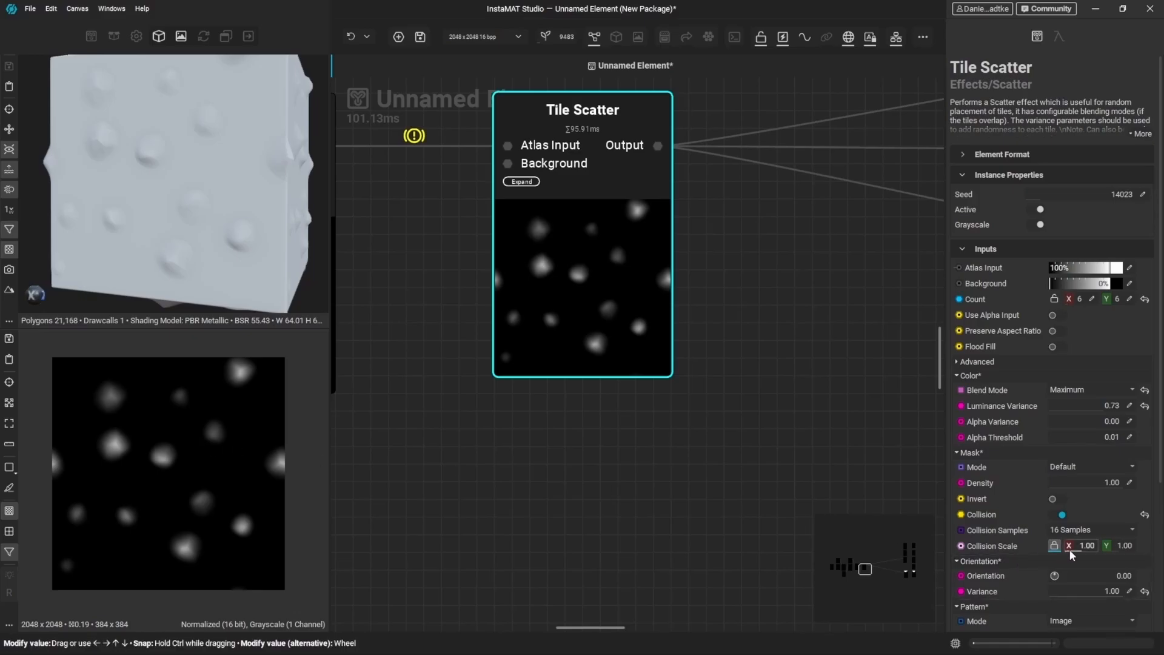
Try Collision Scale values of 0.60 and 2.00, and settle on 0.42 for both axes
scroll(1076, 548, "down", 4)
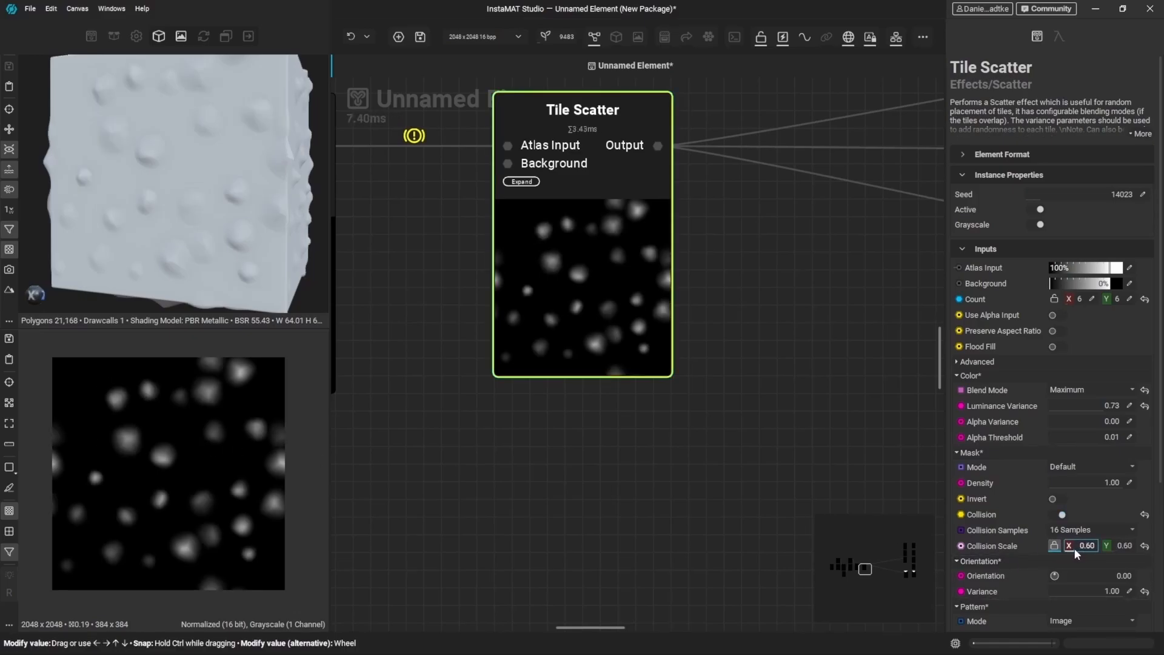
left_click_drag(1074, 548, 1100, 547)
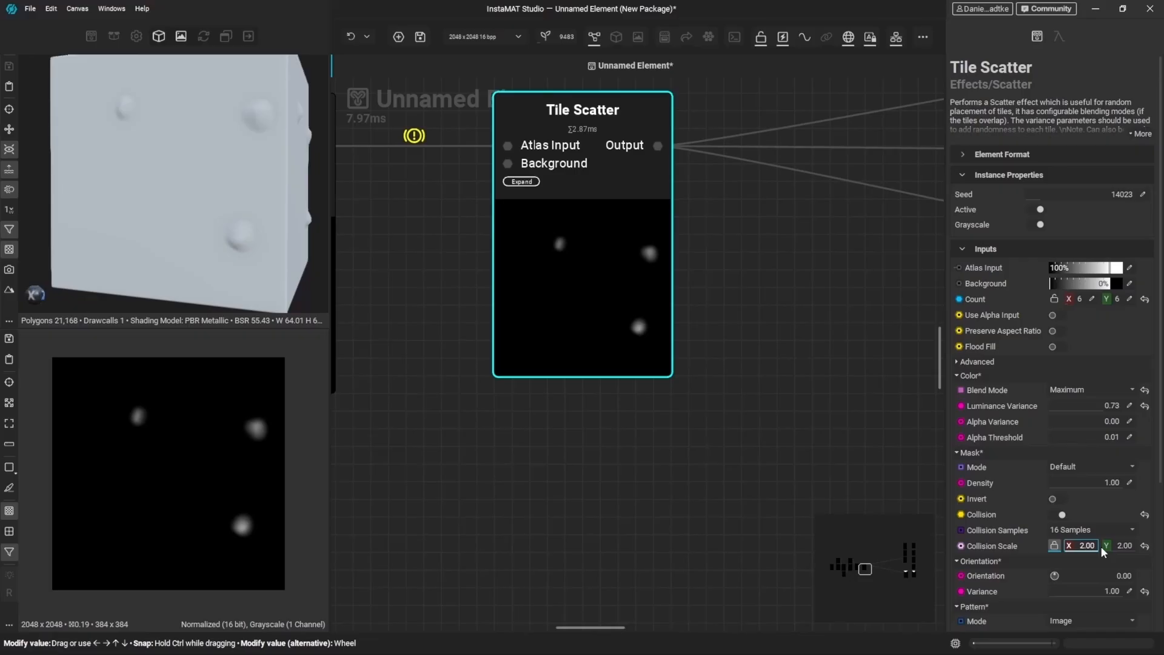
left_click_drag(1100, 546, 1072, 547)
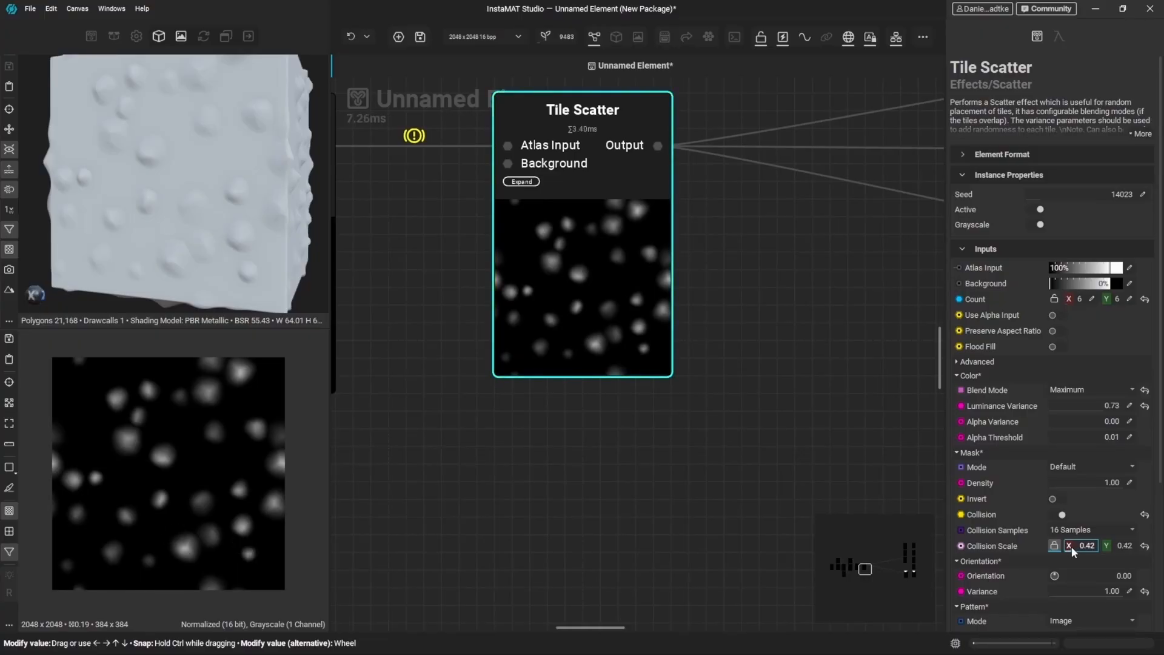
Examine the Blend tiles feeding Tile Scatter and review Tile Scatter's pattern and position parameters
scroll(774, 445, "down", 4)
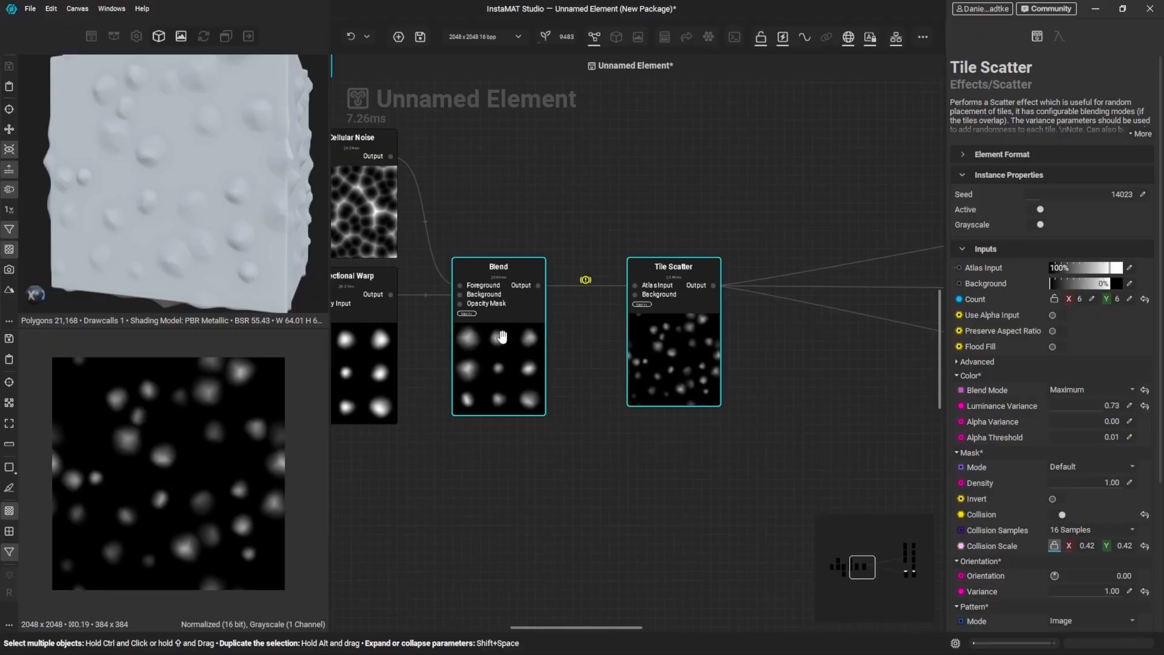
scroll(502, 336, "up", 3)
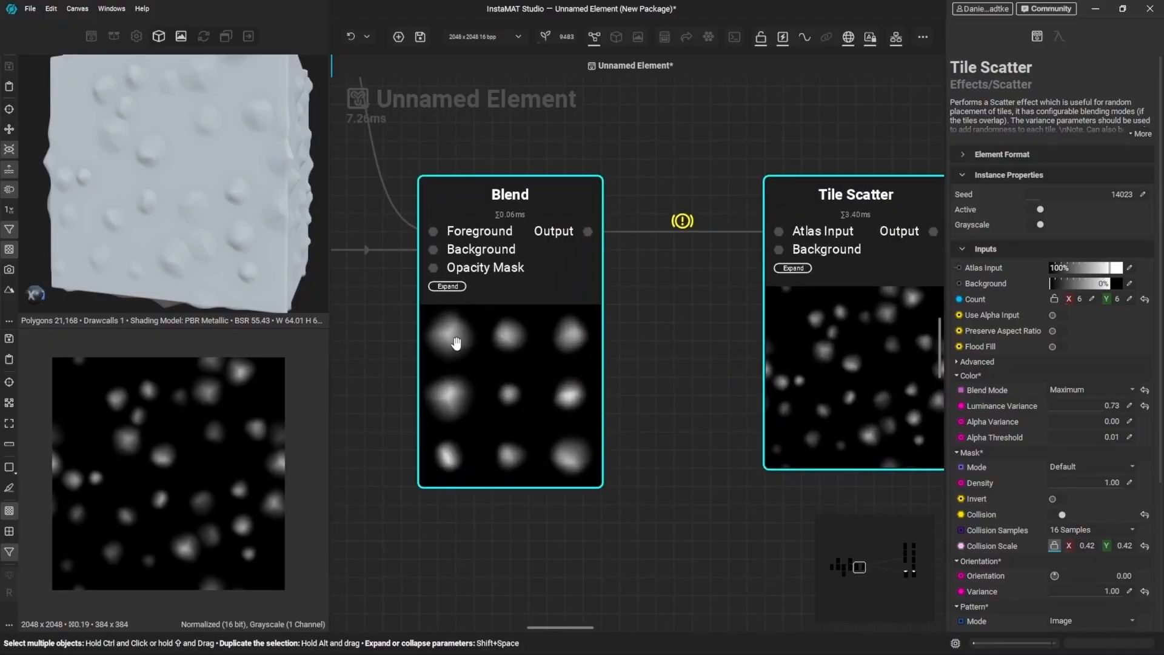
scroll(456, 342, "down", 1)
scroll(416, 362, "down", 1)
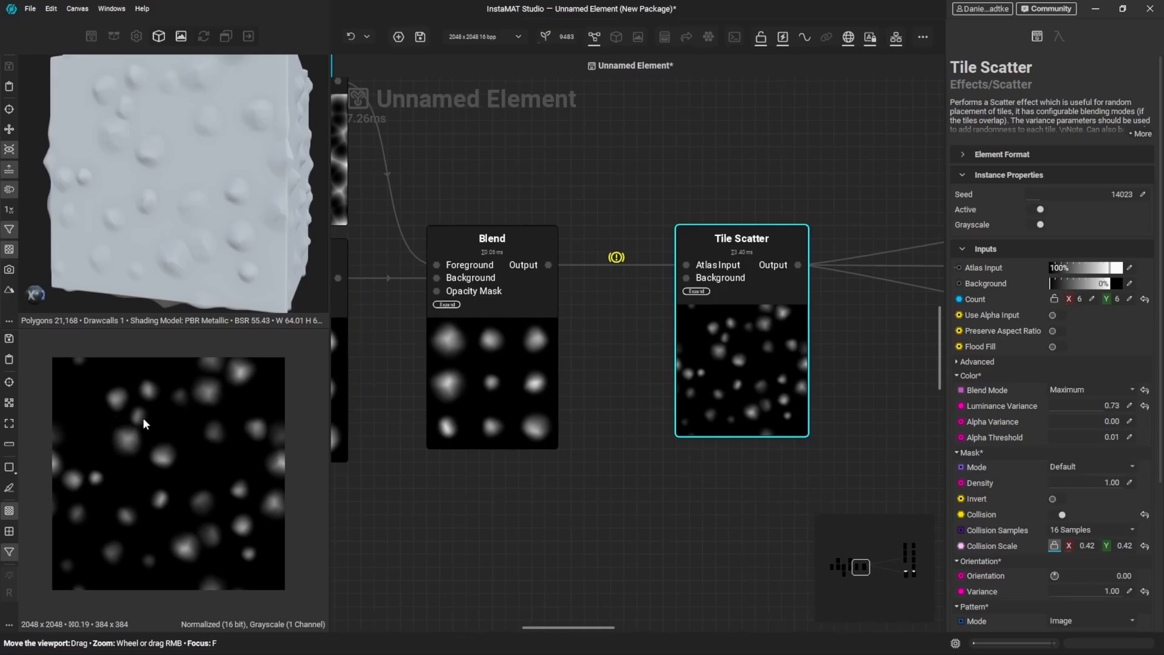
scroll(1002, 512, "down", 5)
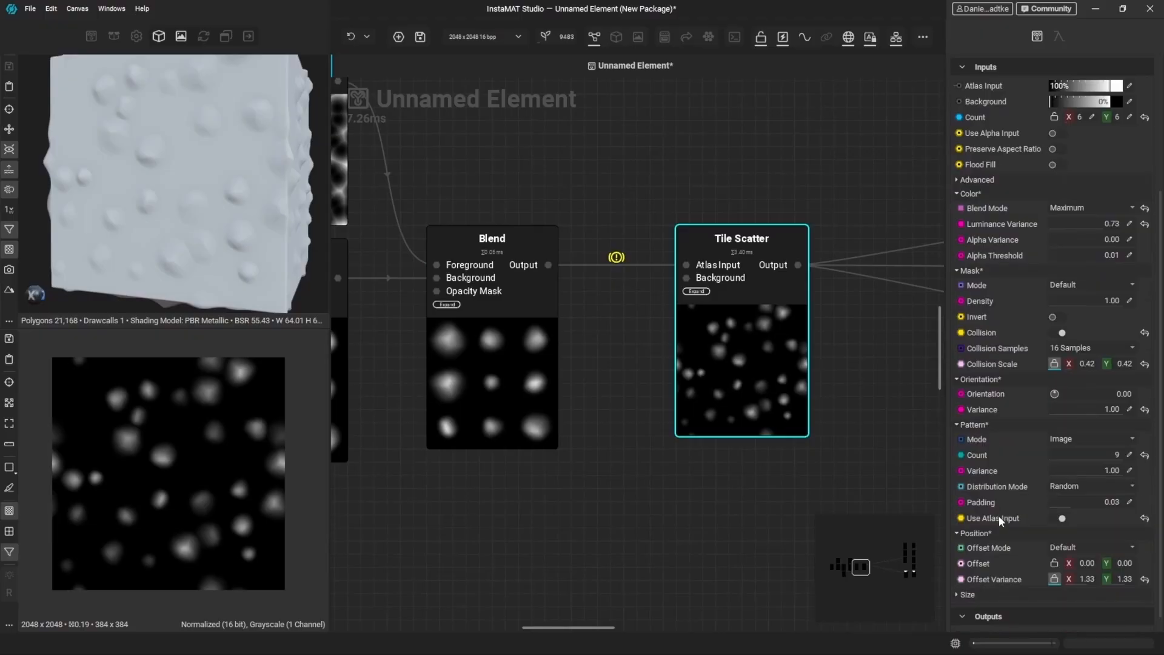
scroll(988, 528, "up", 1)
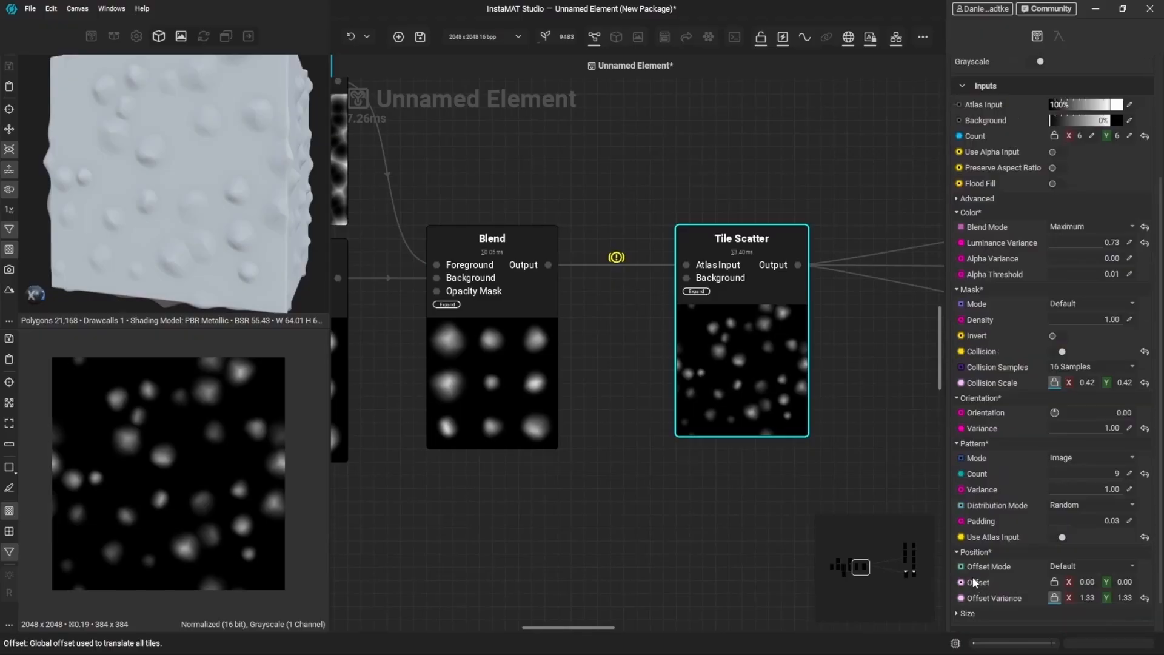
scroll(972, 579, "down", 1)
Expand Tile Scatter's Size settings, try 0.37 while linking the X and Y axes, and set Size back to 1.00
left_click(969, 577)
scroll(977, 572, "down", 2)
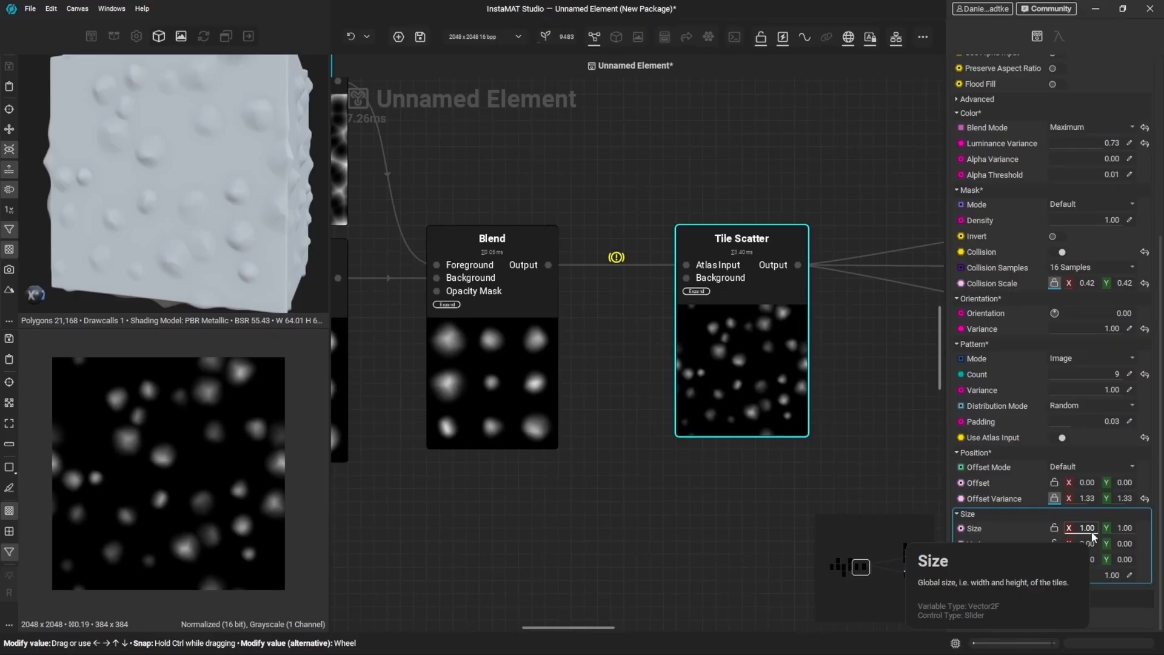
left_click_drag(1092, 531, 1070, 530)
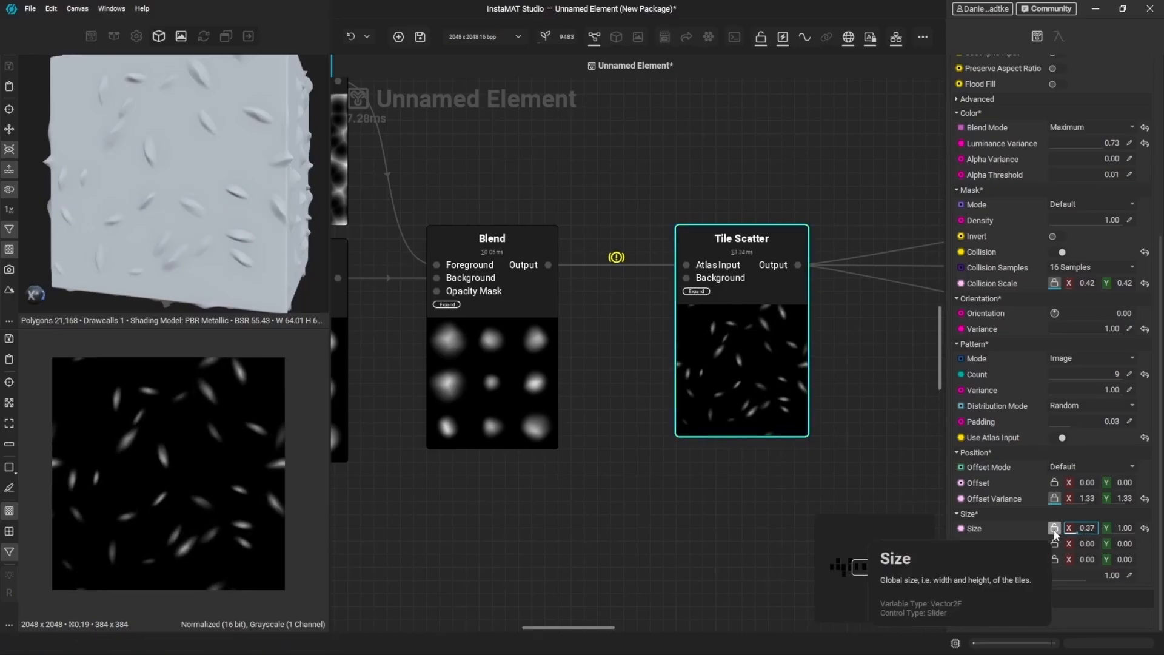
left_click(1054, 528)
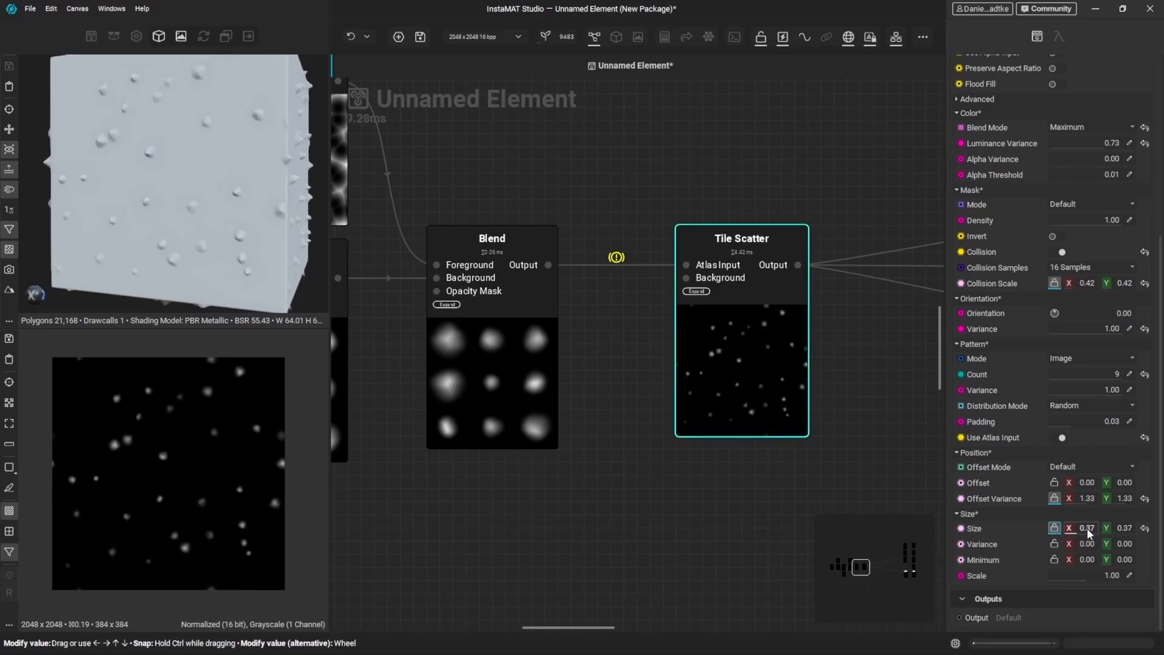
left_click_drag(1078, 528, 1115, 531)
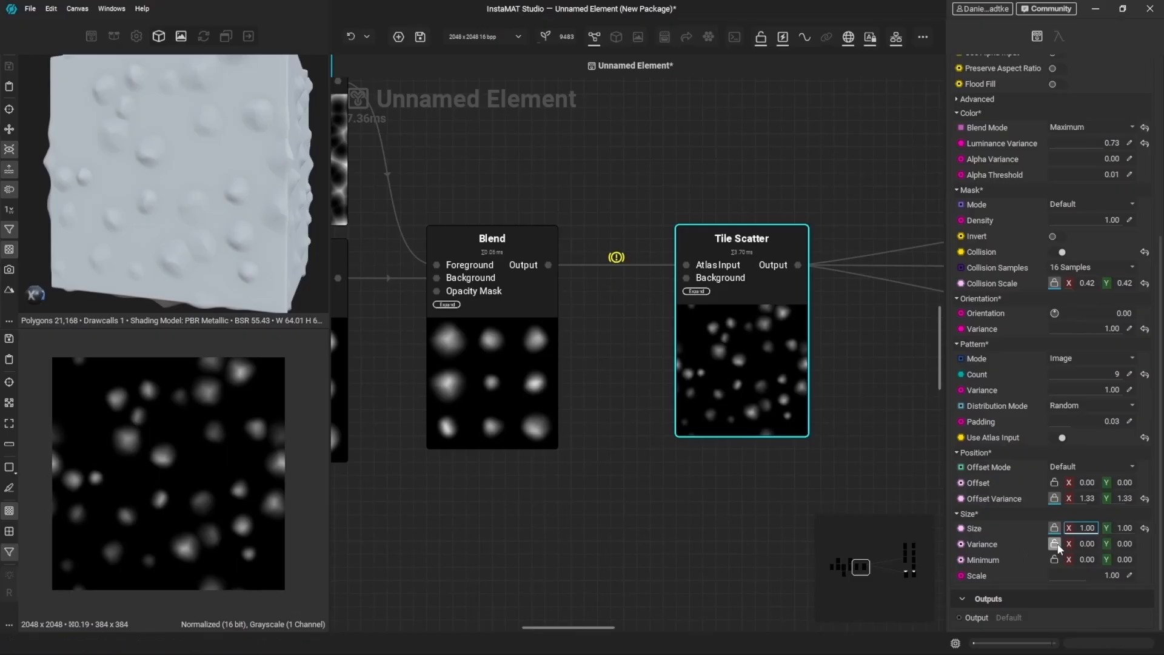
Set Tile Scatter's size Variance to 0.50 on both X and Y
mouse_move(1082, 544)
left_mouse_down()
mouse_move(1096, 546)
mouse_move(1080, 547)
left_mouse_up()
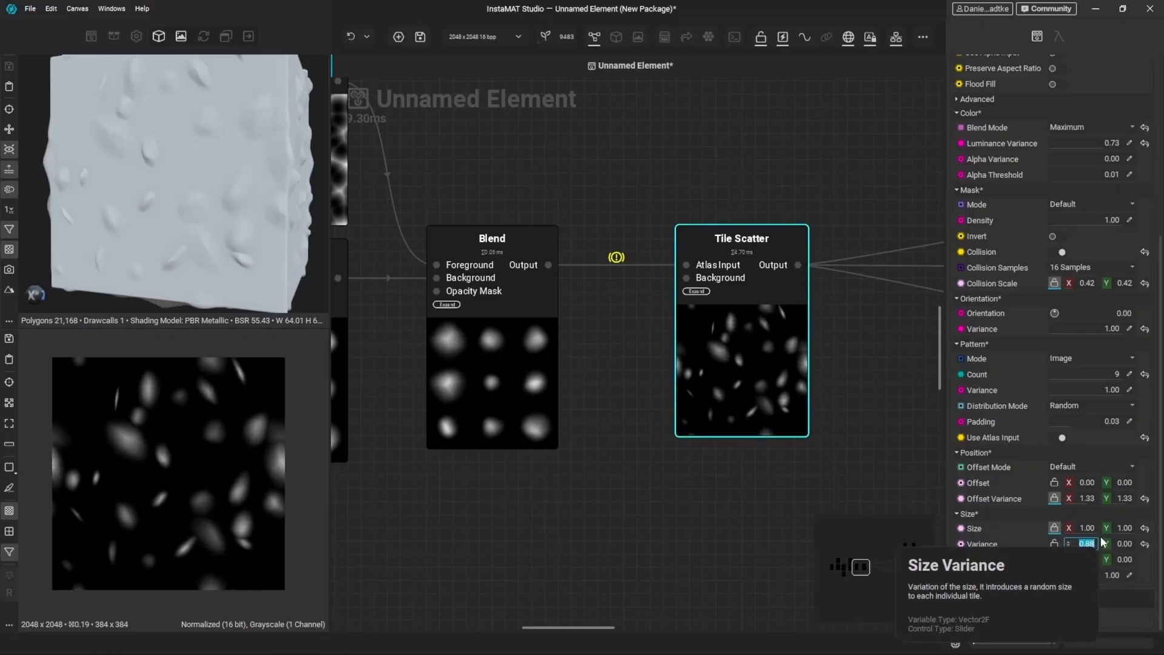
key("BackSpace")
key("Return")
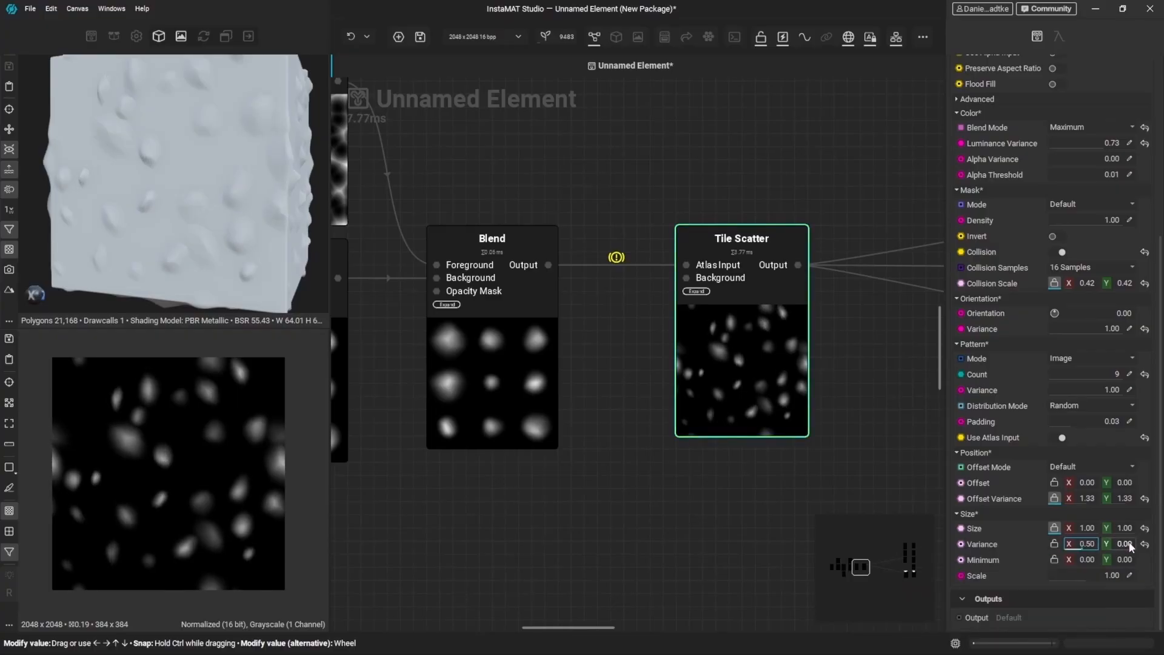
double_click(1129, 544)
type("0.5")
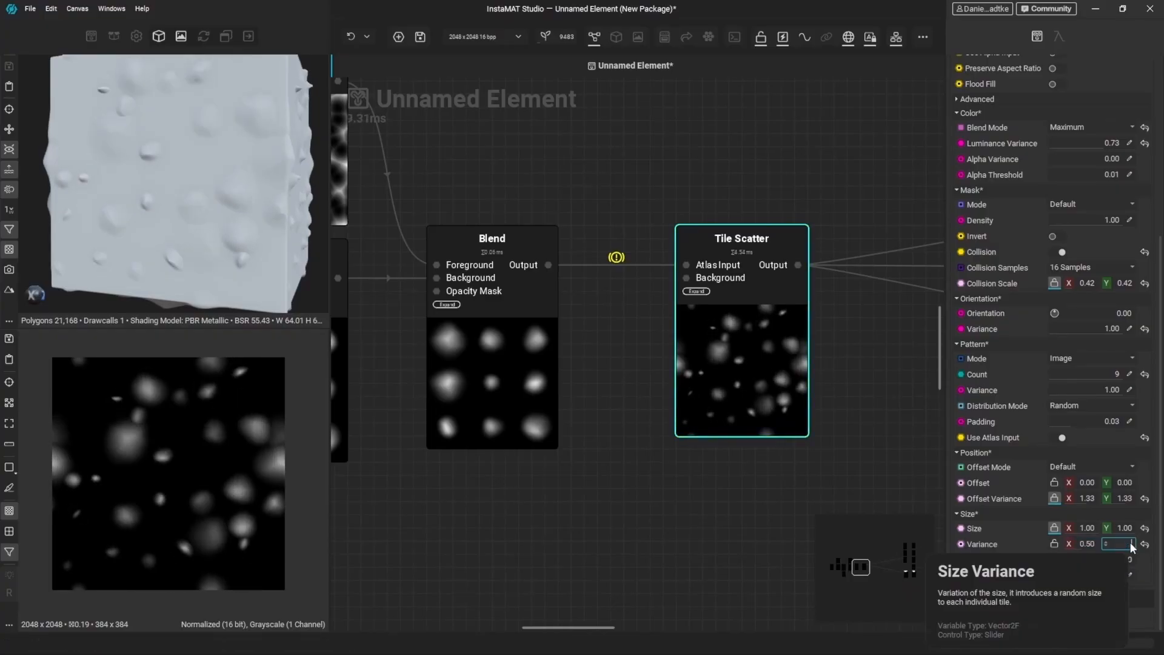
key("Return")
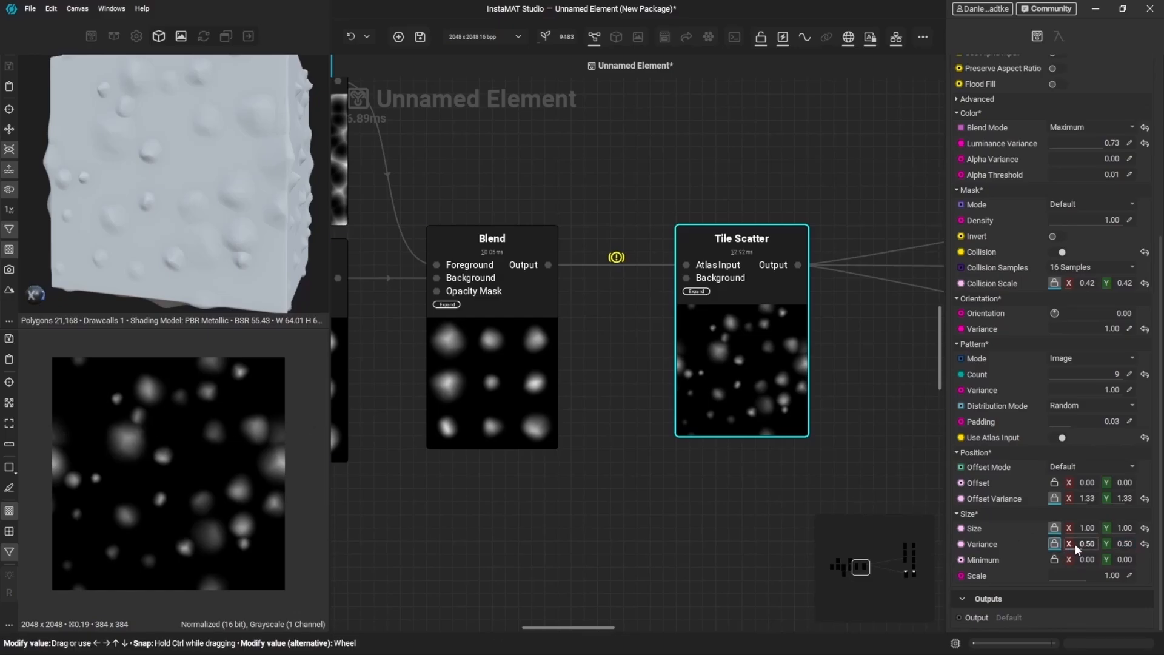
Set the linked size Variance to 0.19 and the Minimum size to 1.00 on X and Y
left_click_drag(1075, 545, 1071, 546)
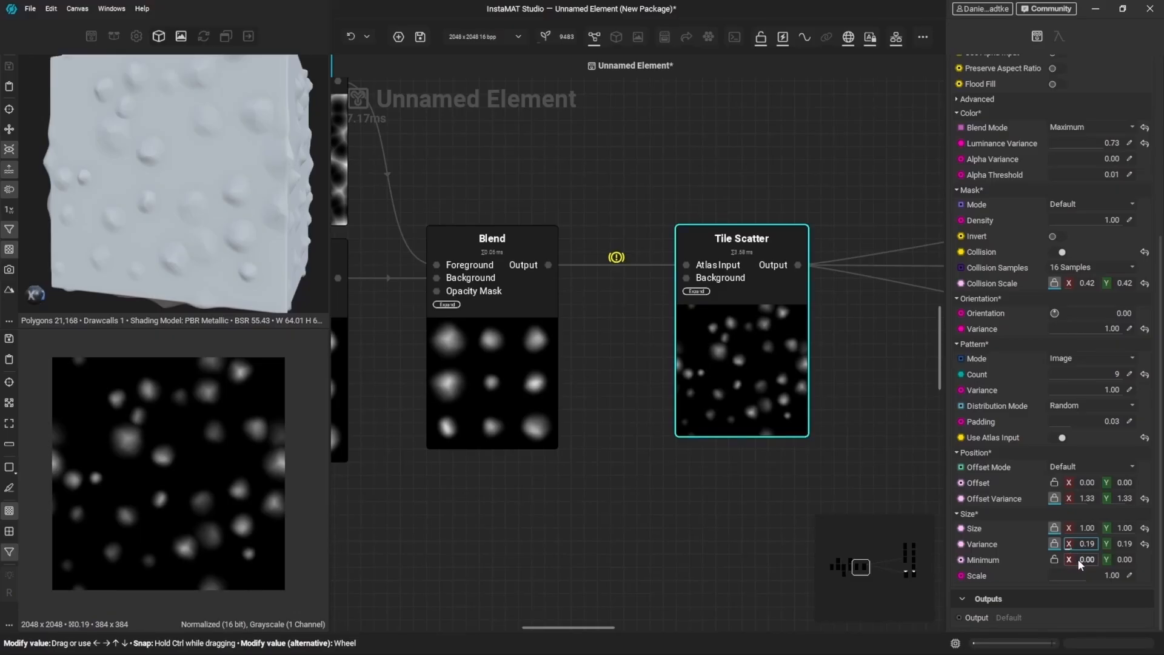
left_click_drag(1080, 564, 1117, 562)
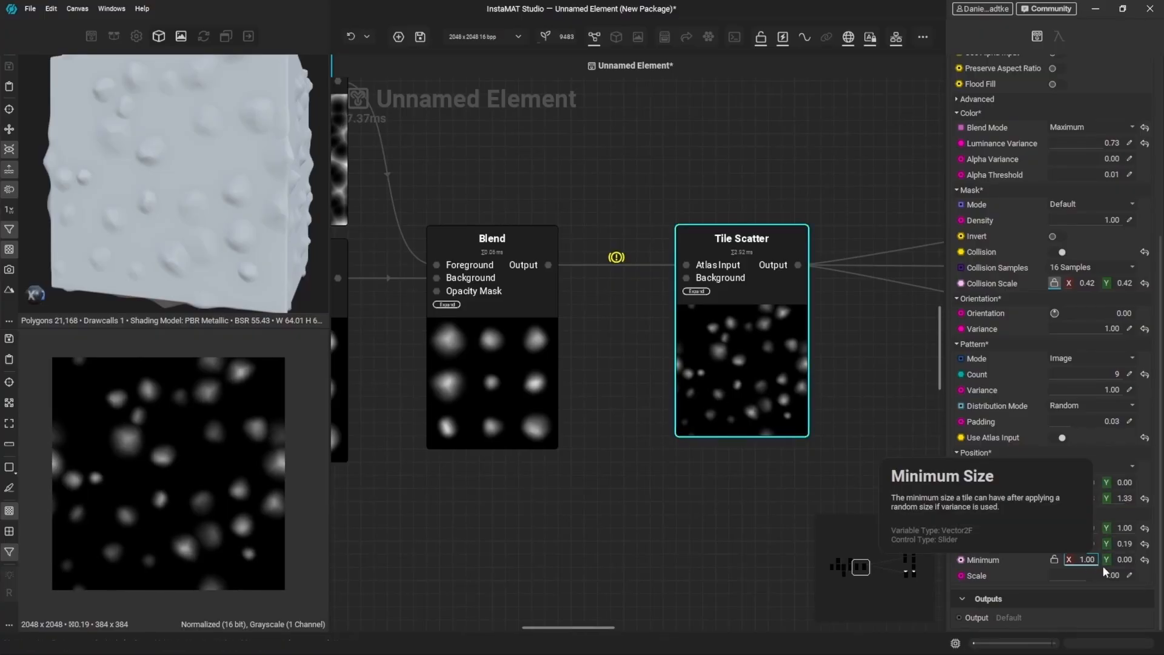
left_click_drag(1114, 564, 1163, 565)
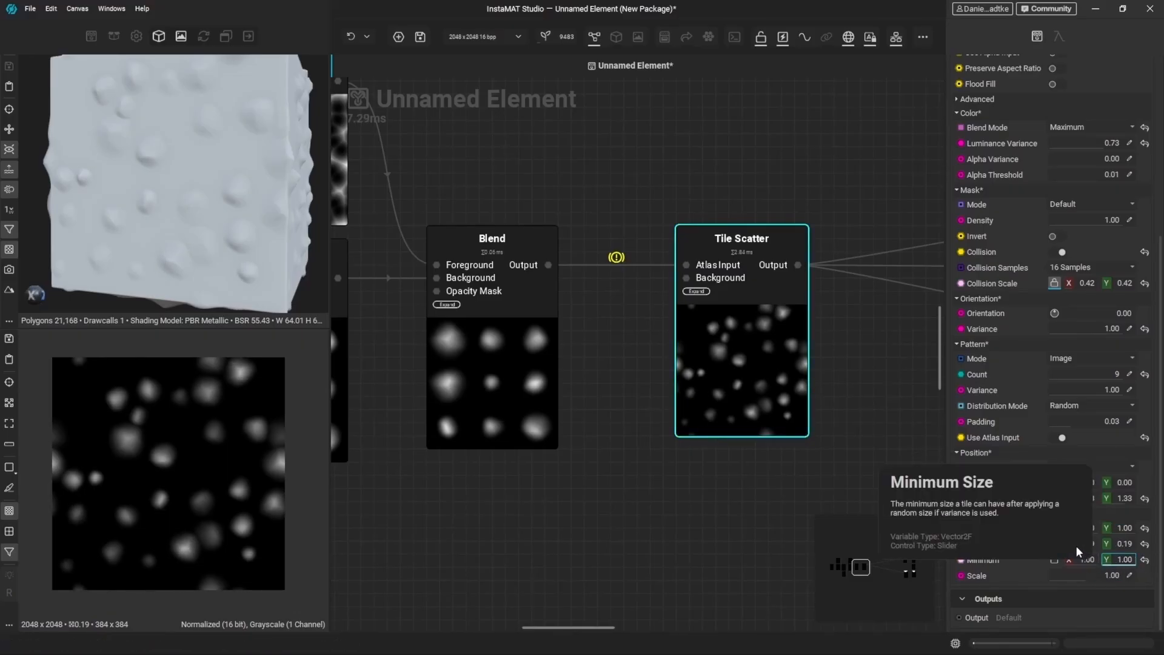
Set Tile Scatter's linked size Variance to 0.35, reset Minimum size to 0.00, and set the global Scale to 0.88
mouse_move(1075, 546)
left_mouse_down()
mouse_move(1100, 545)
mouse_move(1066, 546)
mouse_move(1077, 545)
left_mouse_up()
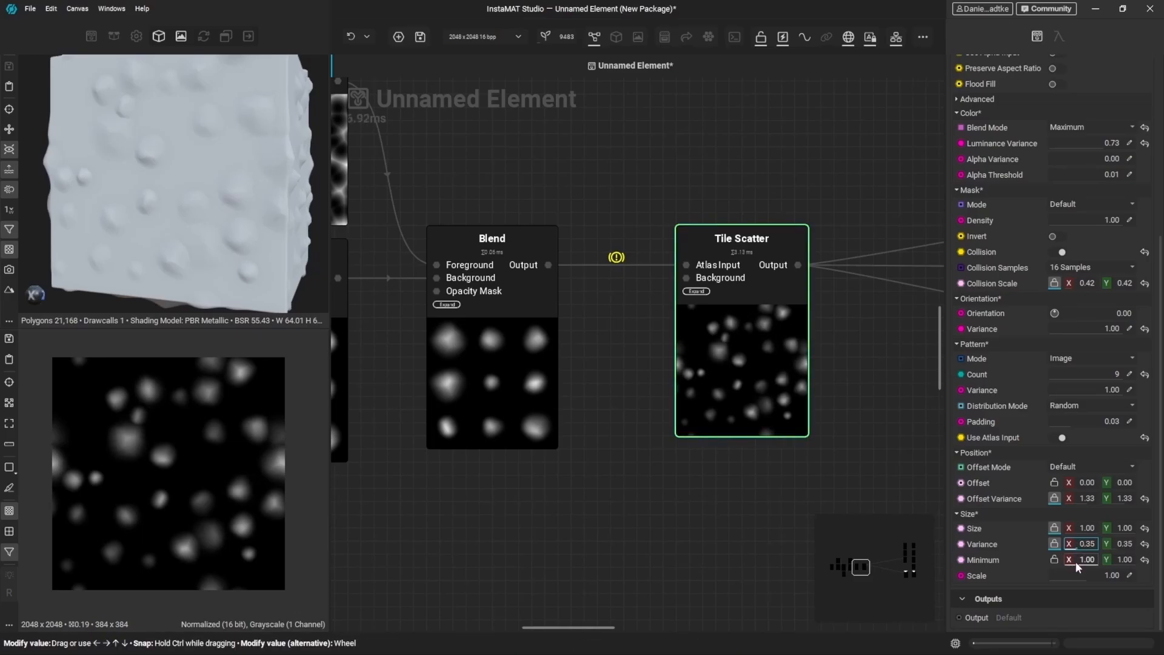
left_click(1144, 560)
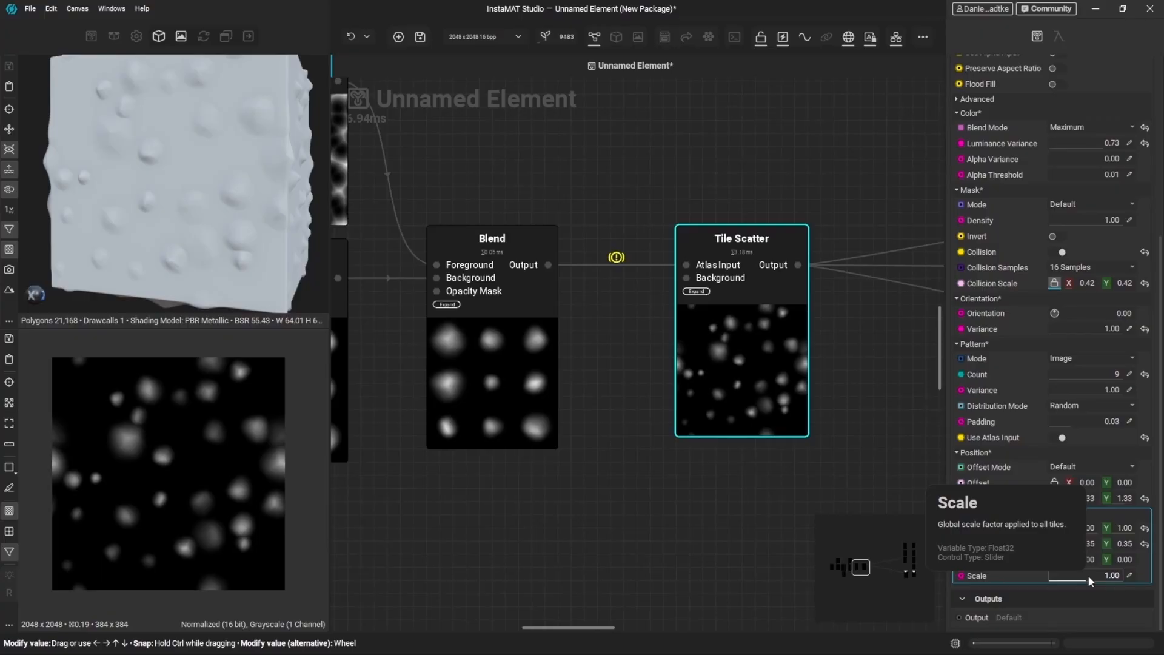
left_click_drag(1089, 581, 1128, 568)
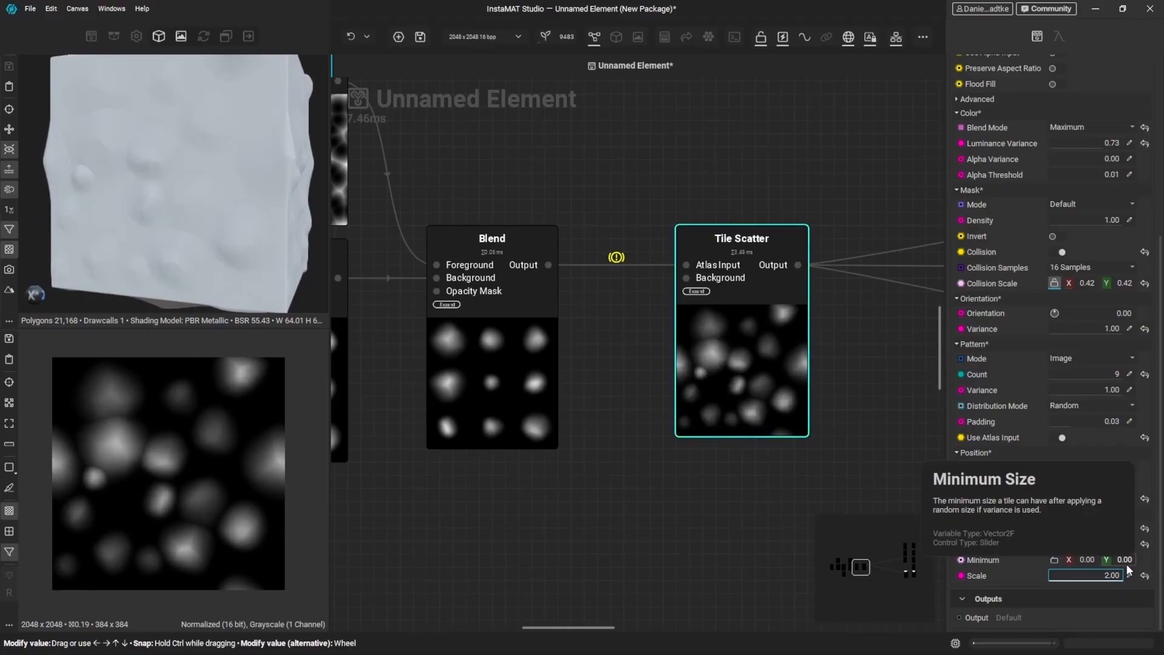
left_click(1089, 575)
left_click_drag(1089, 573, 1082, 570)
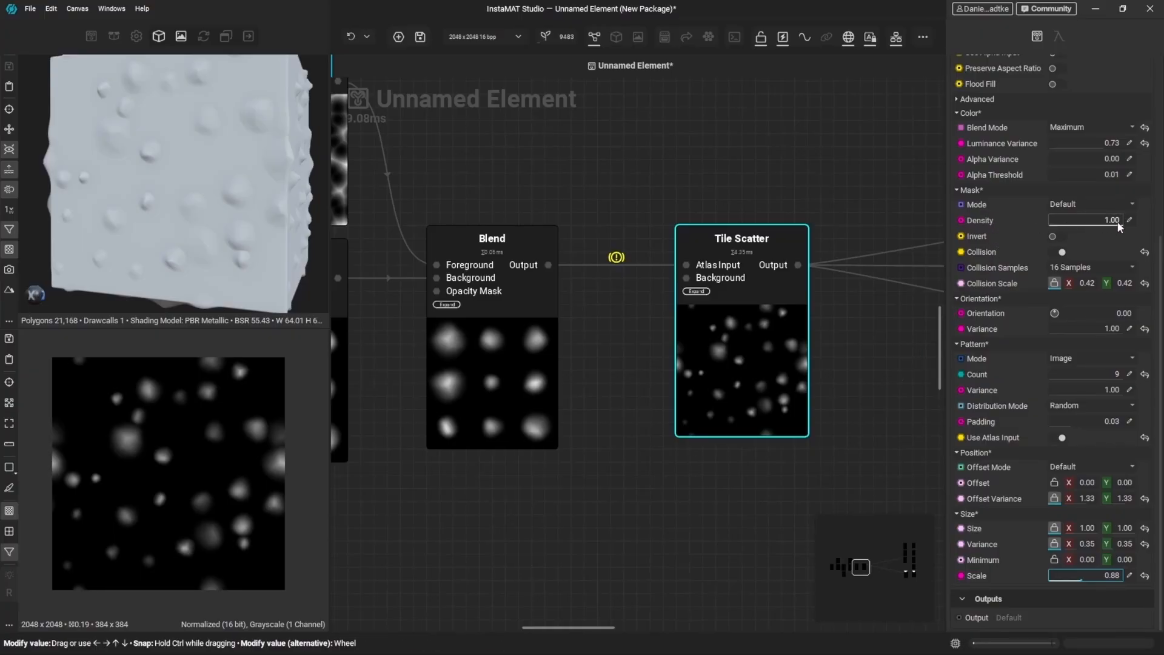
Vary Tile Scatter's mask Density and try the Column, Row and Row + Column mask modes
mouse_move(1119, 226)
left_mouse_down()
mouse_move(1074, 231)
mouse_move(1126, 231)
left_mouse_up()
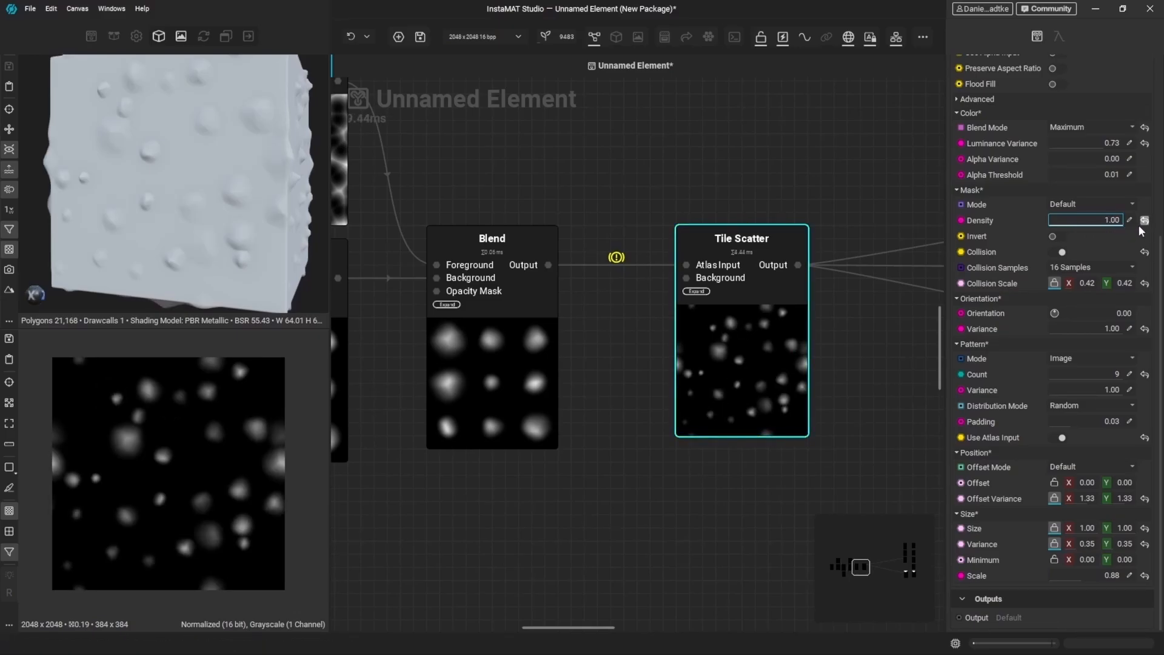
left_click(1131, 205)
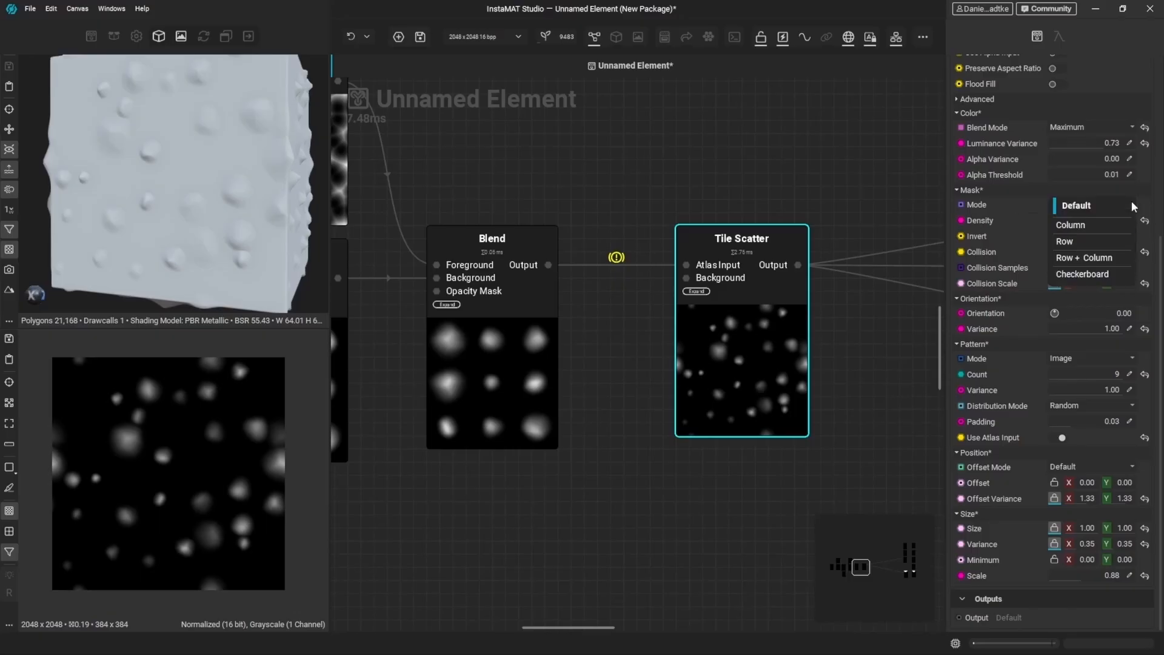
left_click(1105, 225)
mouse_move(1109, 222)
left_mouse_down()
mouse_move(1078, 225)
mouse_move(1122, 226)
mouse_move(1062, 224)
mouse_move(1116, 222)
left_mouse_up()
left_click(1103, 207)
left_click(1101, 229)
left_click(1083, 224)
left_click(1100, 207)
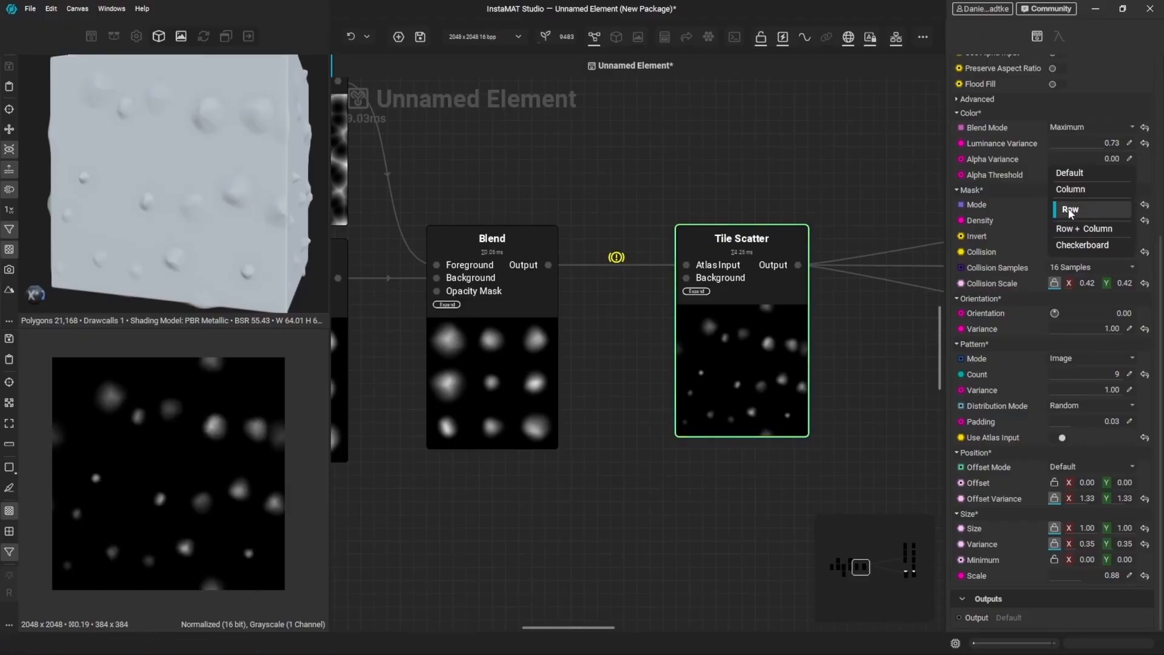
left_click(1101, 232)
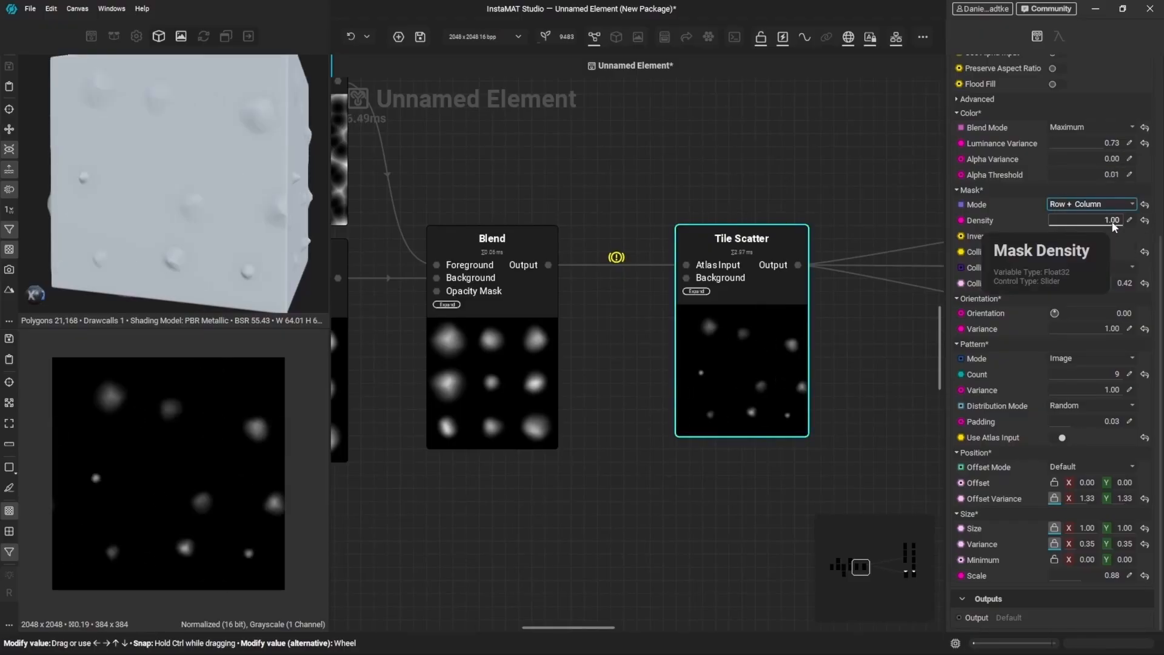
mouse_move(1113, 226)
left_mouse_down()
mouse_move(1063, 223)
mouse_move(1131, 223)
left_mouse_up()
Try the Checkerboard mask mode on Tile Scatter, then restore the Default mode with Density at 1.00
left_click(1085, 205)
left_click(1081, 229)
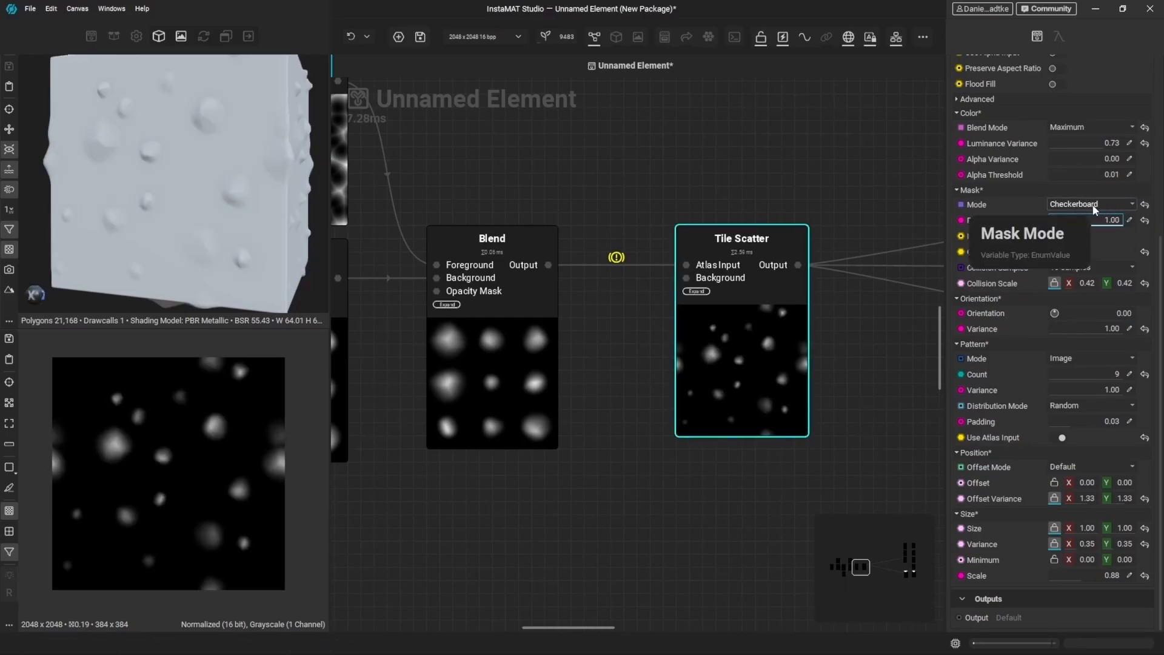
left_click(1094, 209)
left_click(1084, 145)
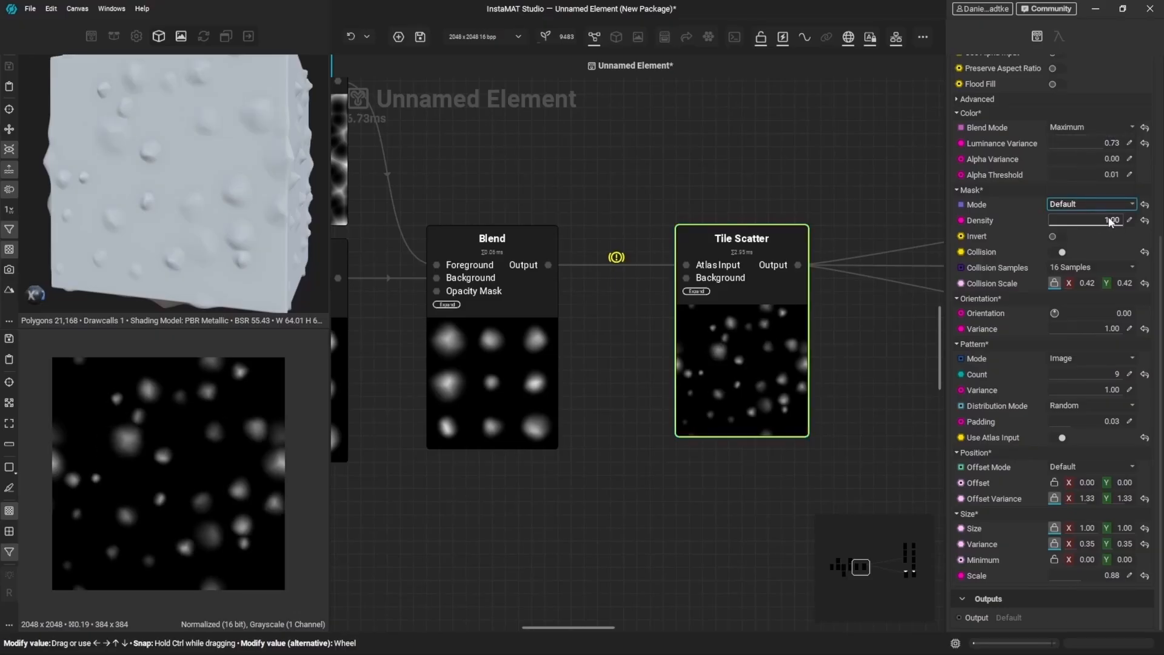
left_click_drag(1086, 220, 1140, 221)
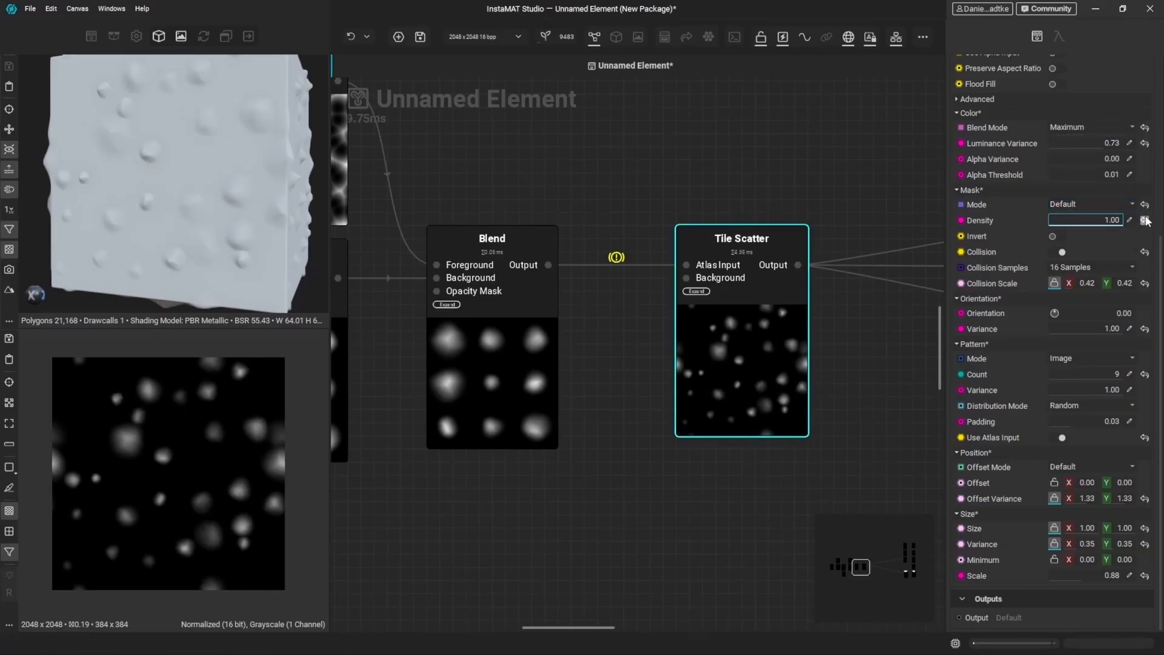
Enable the Flood Fill option on Tile Scatter to provide a Floodfill output
scroll(996, 203, "up", 2)
mouse_move(996, 203)
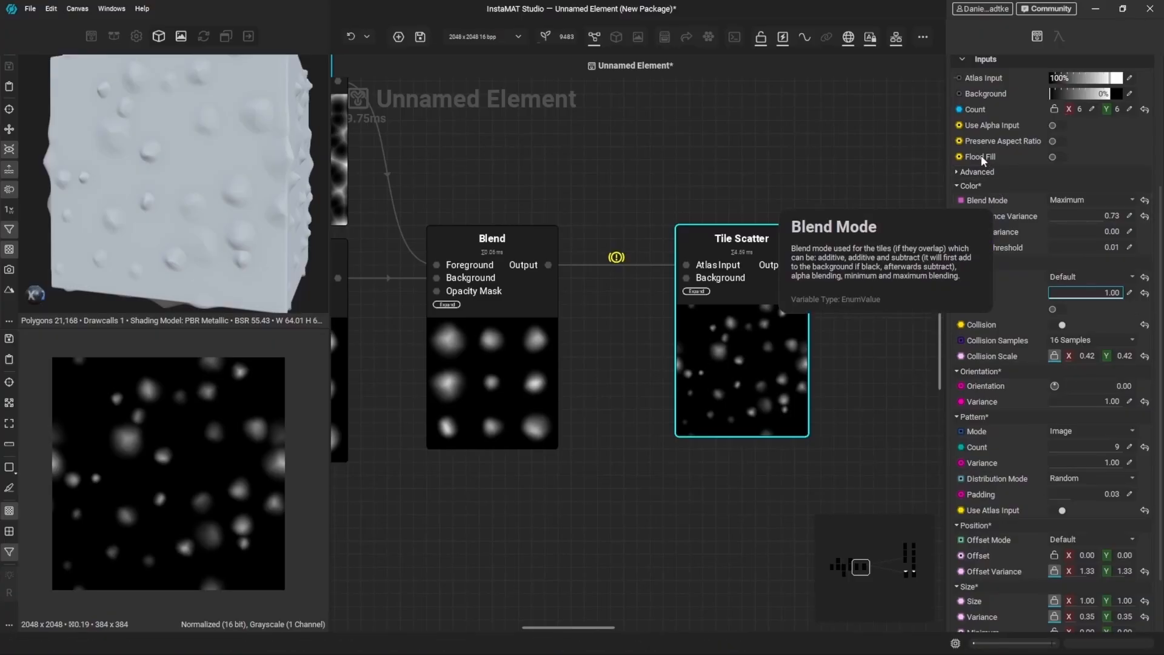
left_click(1061, 160)
Add a Flood Fill to Gradient node fed by Tile Scatter's Floodfill output and place it above Tile Scatter
middle_click_drag(861, 187, 736, 240)
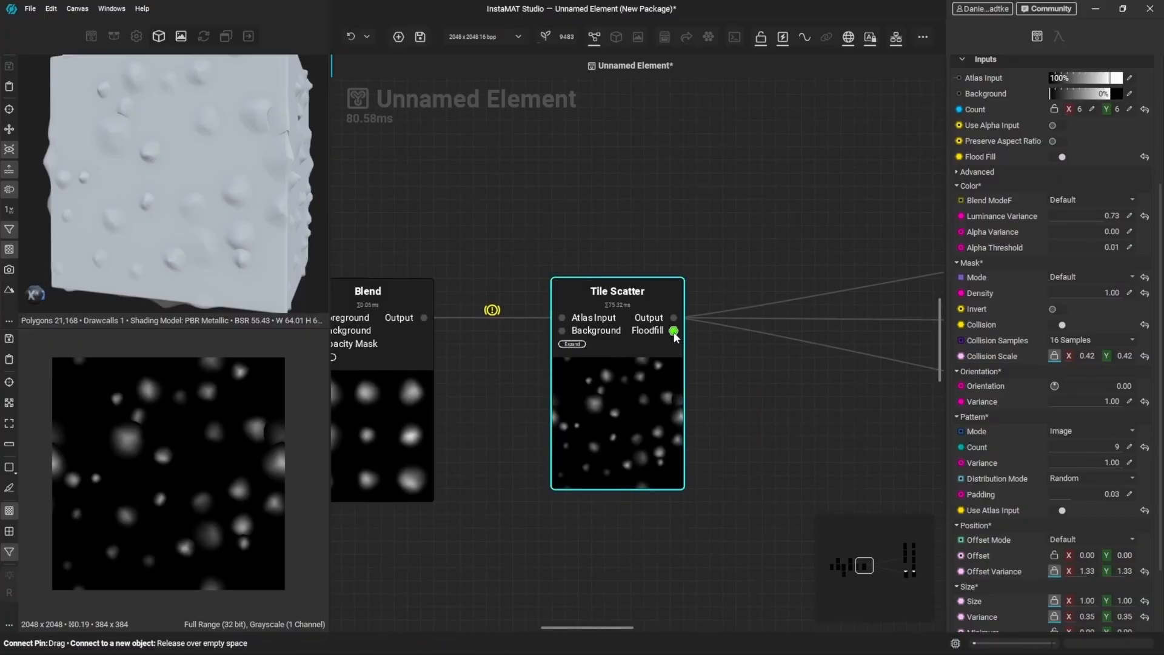
left_click_drag(673, 331, 754, 212)
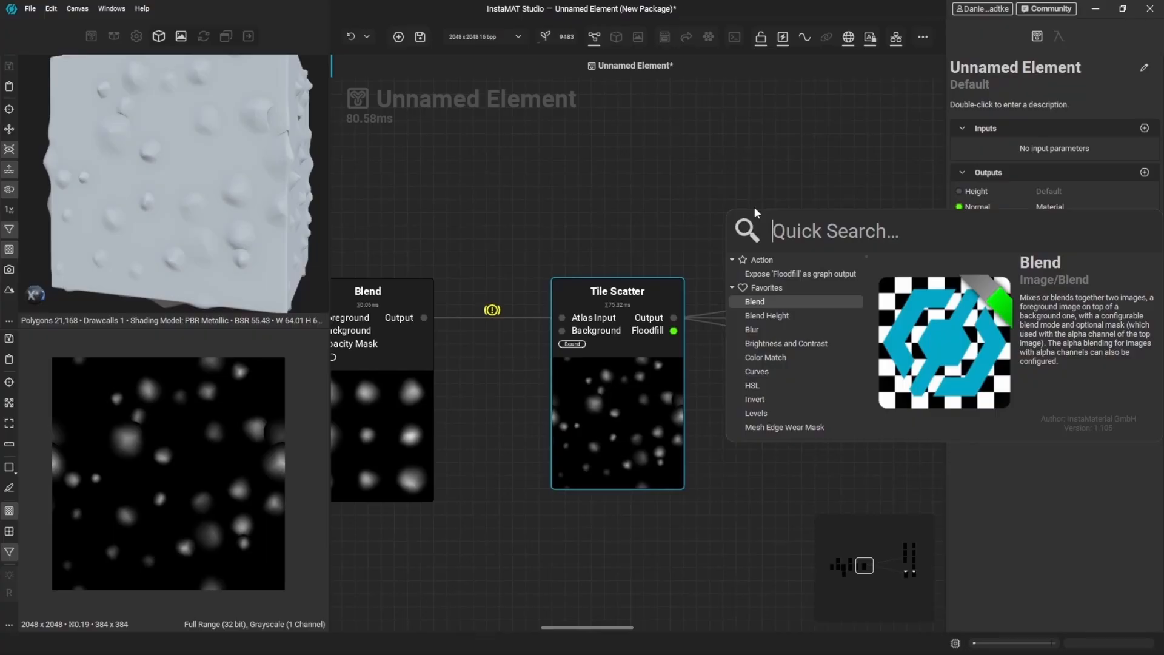
type("flood fill to gra")
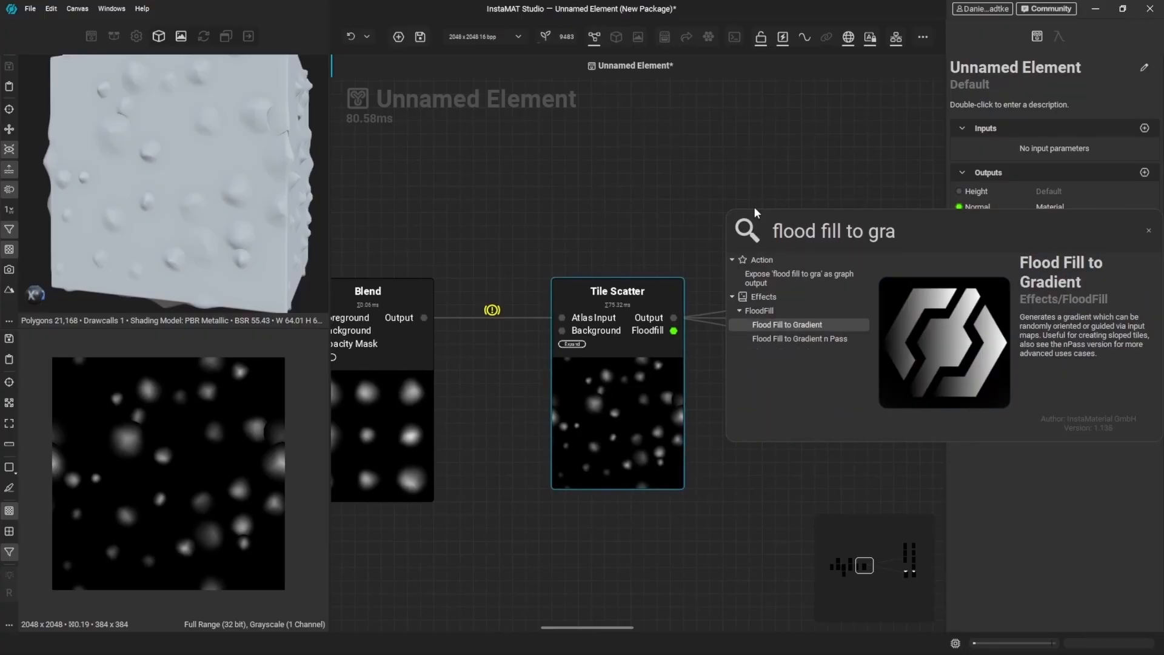
key("Return")
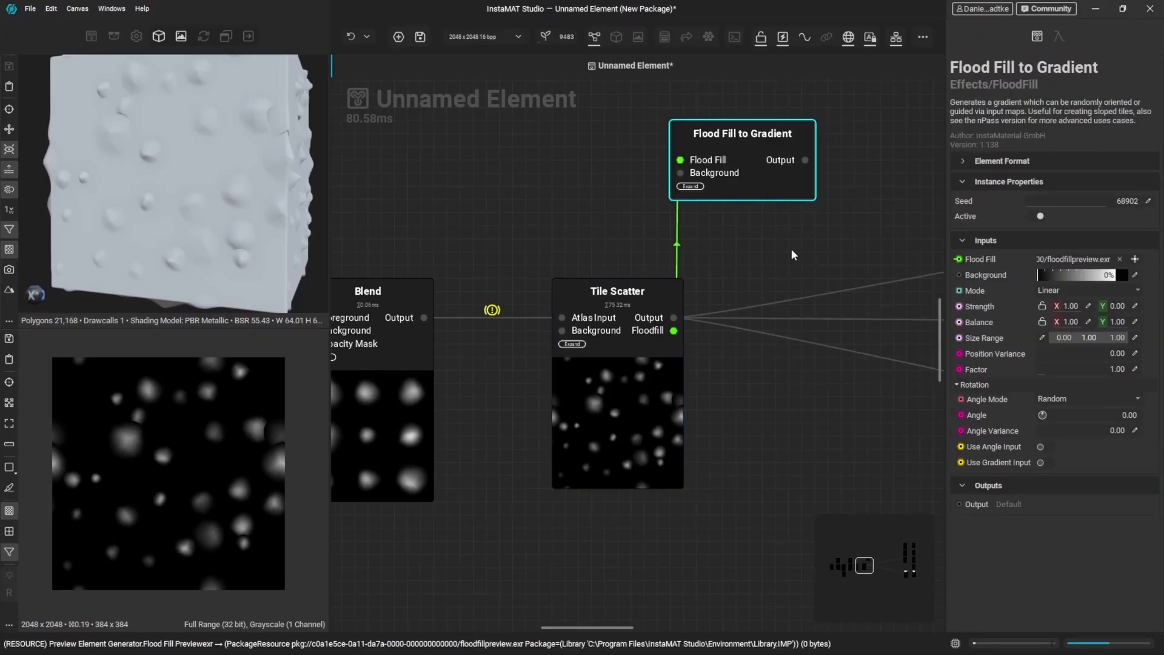
left_click_drag(747, 282, 828, 196)
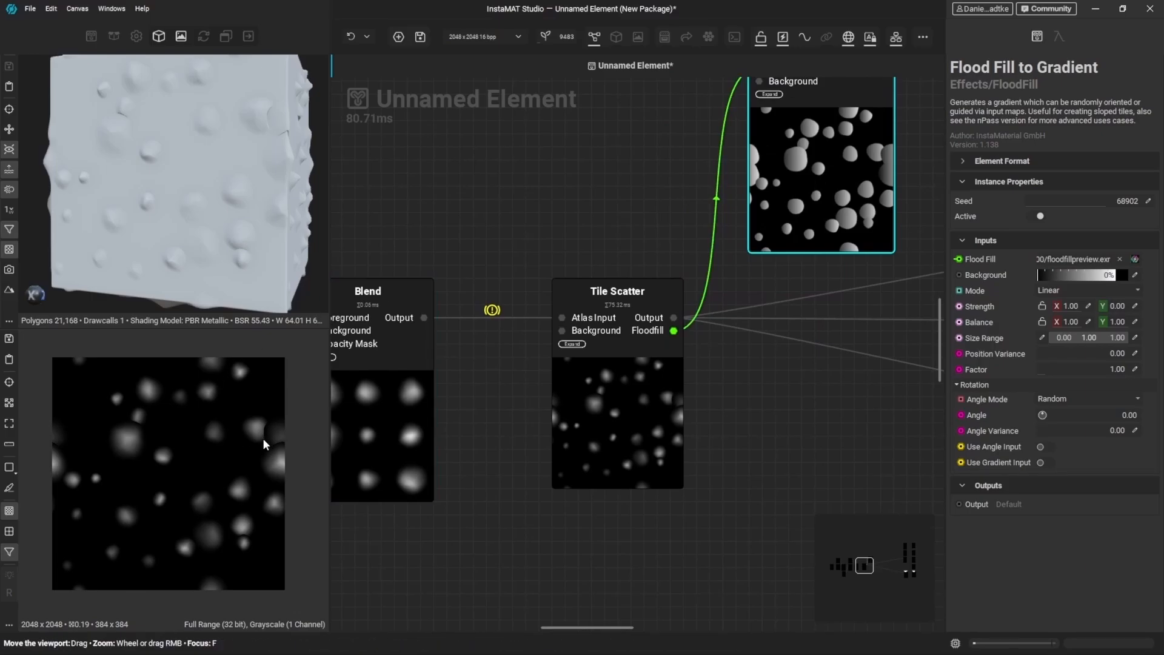
Set Tile Scatter's flood fill blend mode to Maximum
left_click(619, 394)
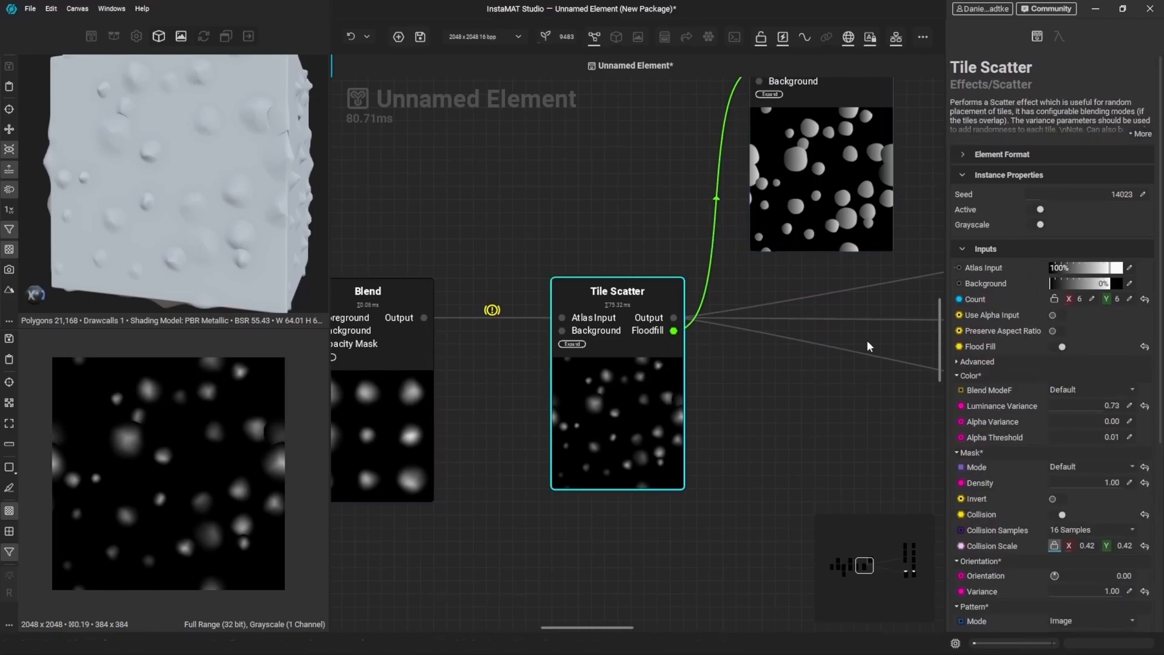
left_click(1089, 389)
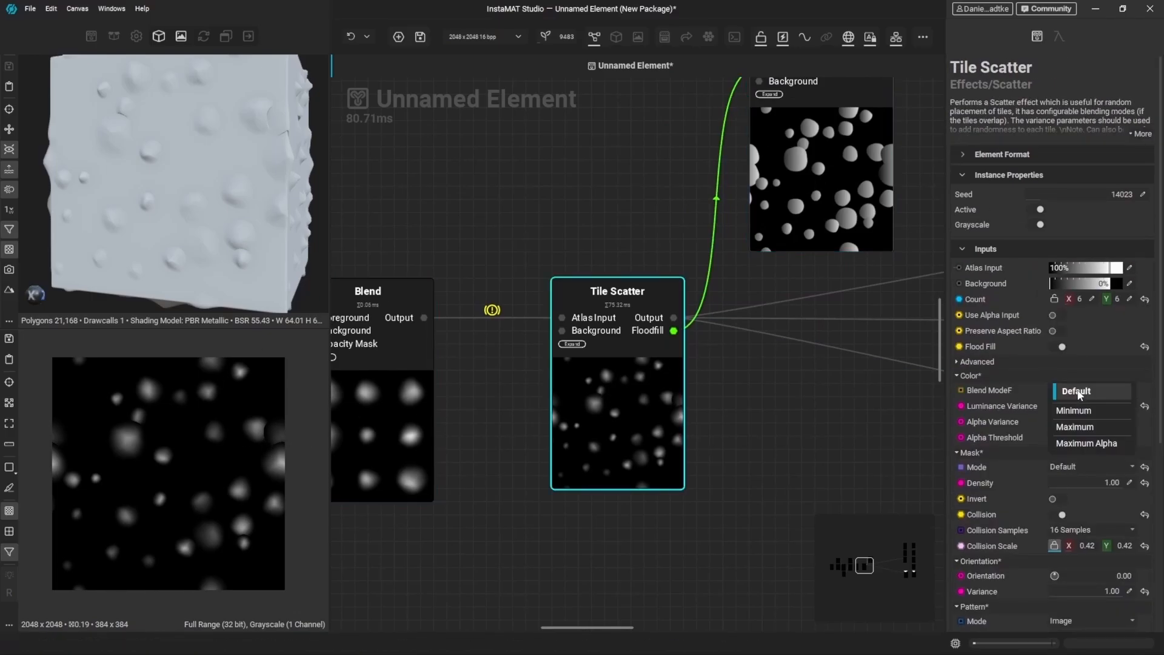
left_click(1090, 426)
Add a Blend node with Flood Fill to Gradient as Foreground and Tile Scatter's Output as Background
scroll(683, 471, "down", 3)
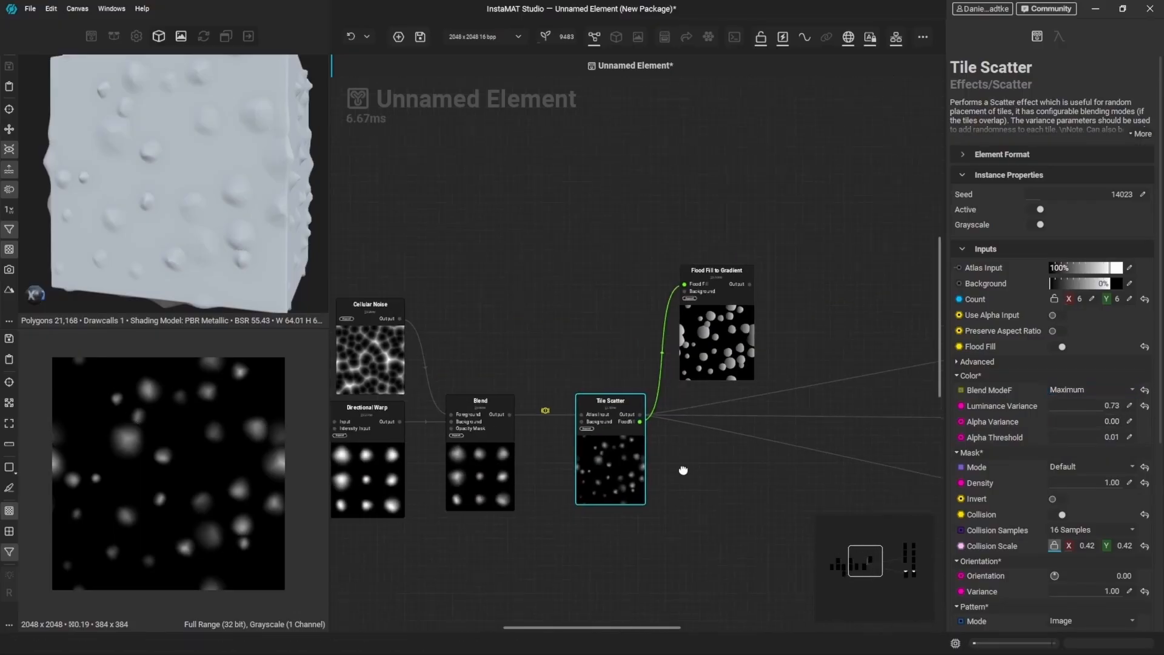
middle_click_drag(683, 470, 630, 514)
left_click_drag(664, 391, 690, 348)
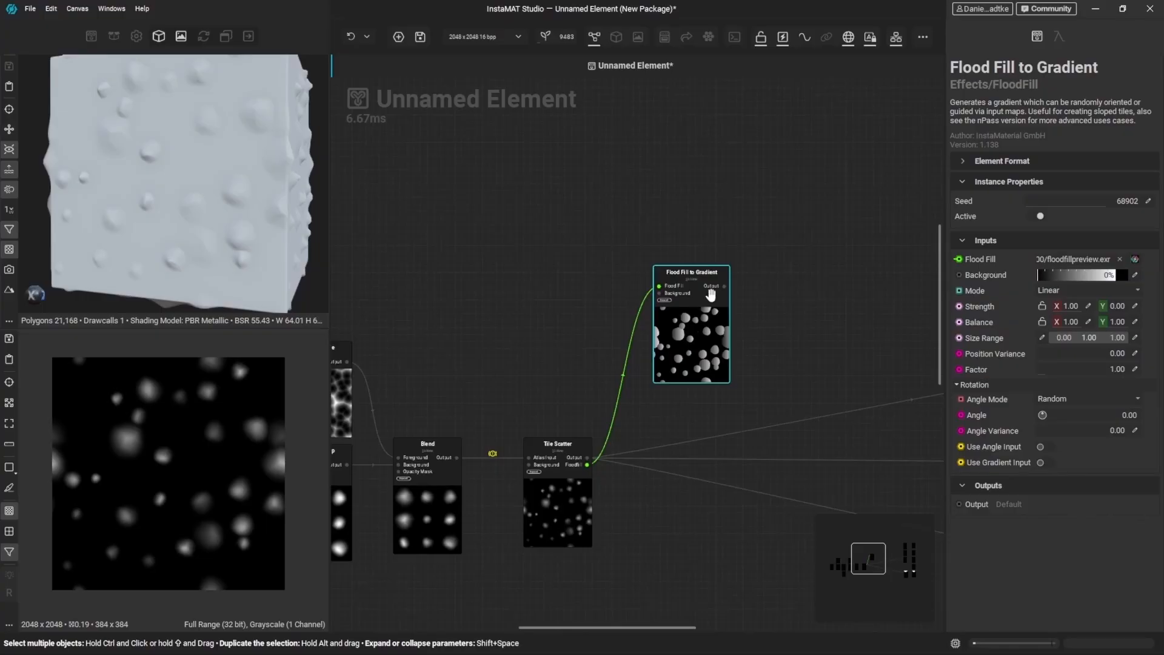
left_click_drag(725, 286, 804, 399)
left_click(807, 433)
left_click_drag(587, 465, 776, 356)
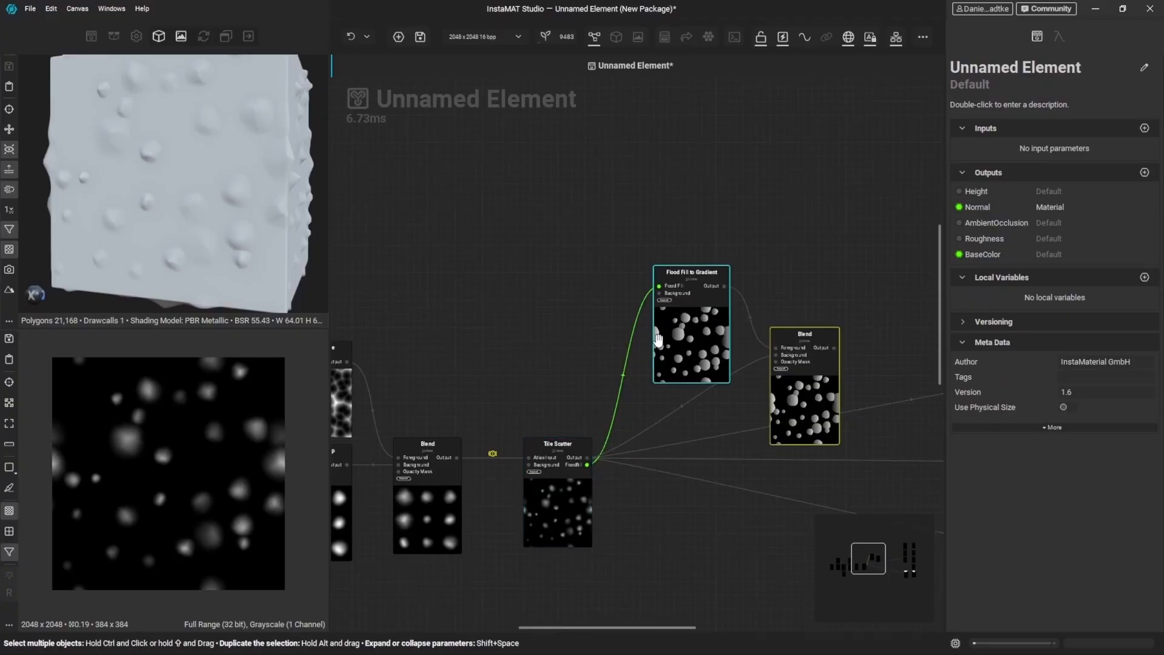
Set Flood Fill to Gradient's Angle Variance to 1.00 and the new Blend node's Mode to Multiply
left_click(691, 335)
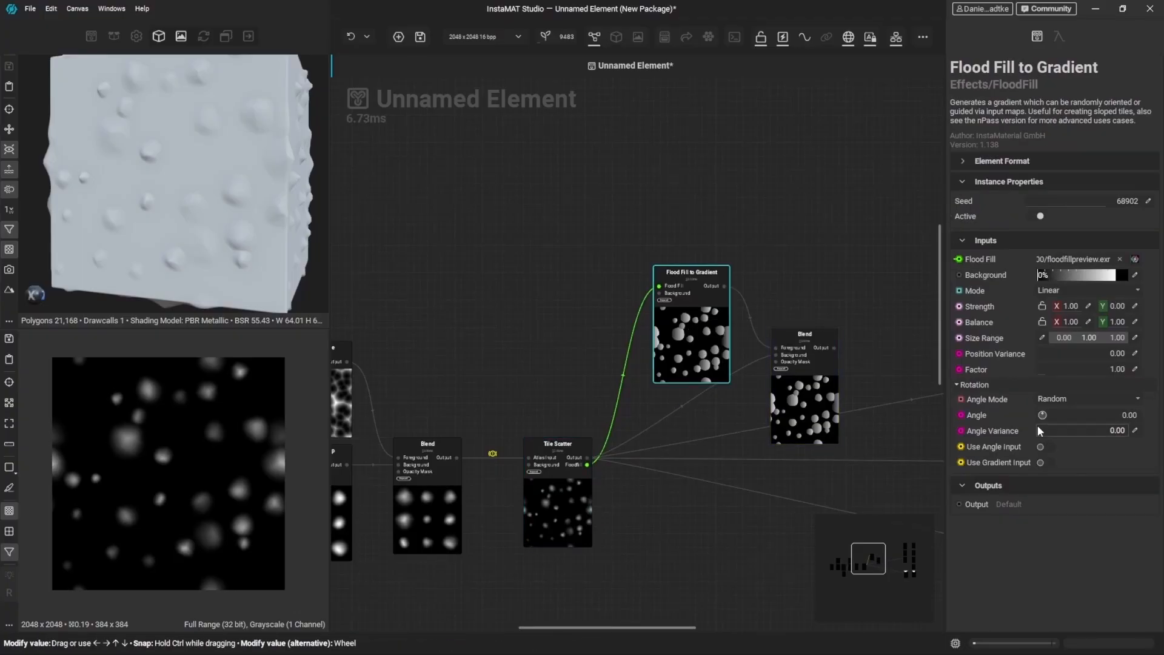
left_click_drag(1041, 431, 1122, 430)
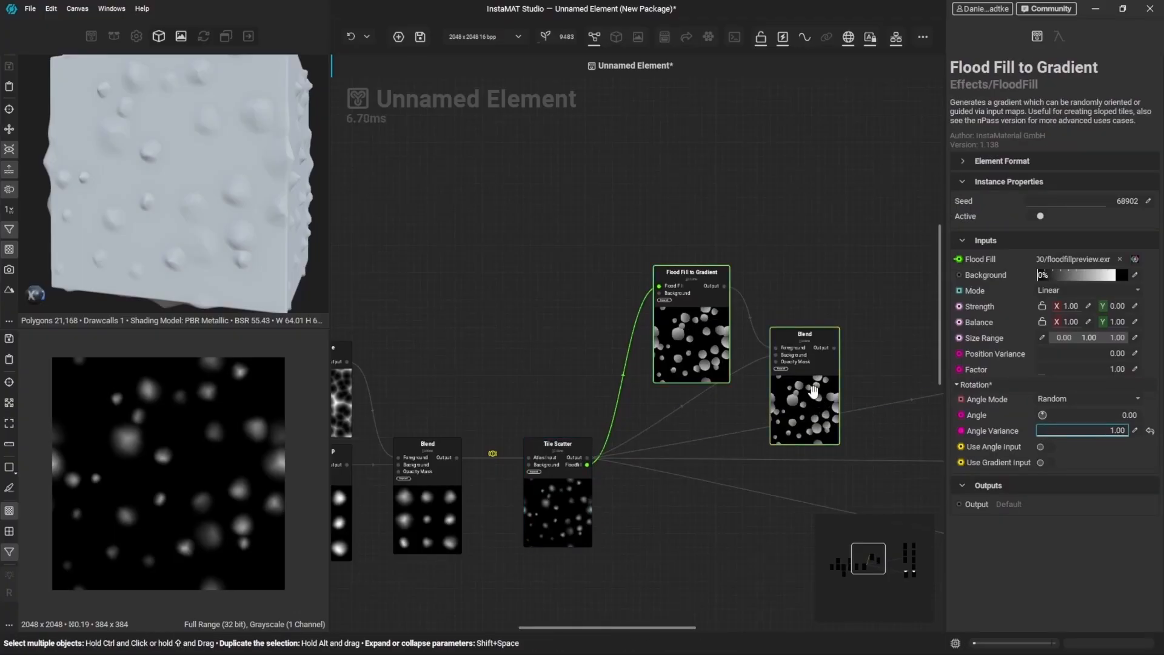
left_click(813, 392)
left_click(1092, 283)
left_click(1081, 232)
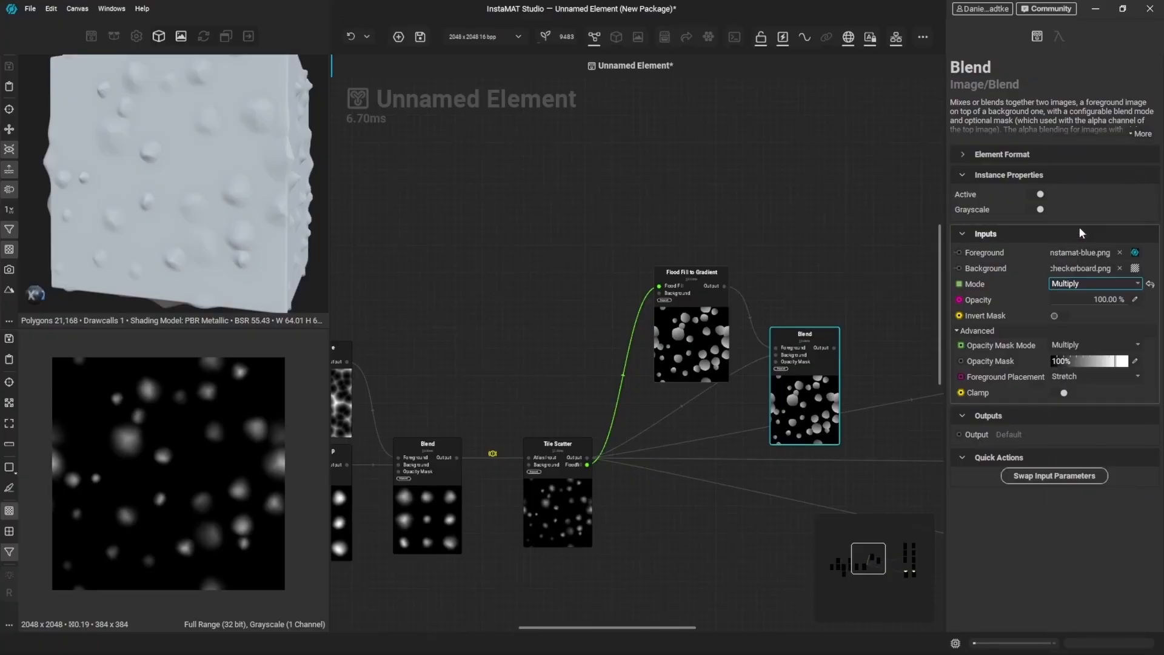
Reroute Tile Scatter's downstream material connections to the Multiply Blend node's output and check the displaced cube
middle_click_drag(812, 279, 767, 238)
left_click_drag(758, 354, 758, 382)
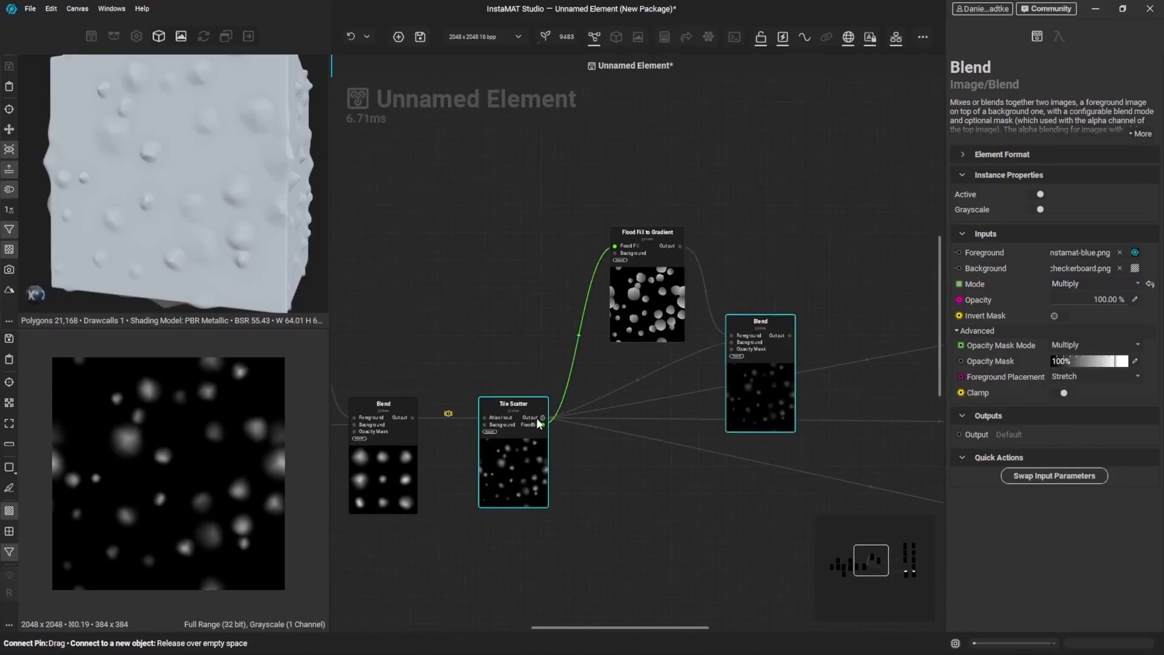
left_click_drag(537, 419, 791, 337)
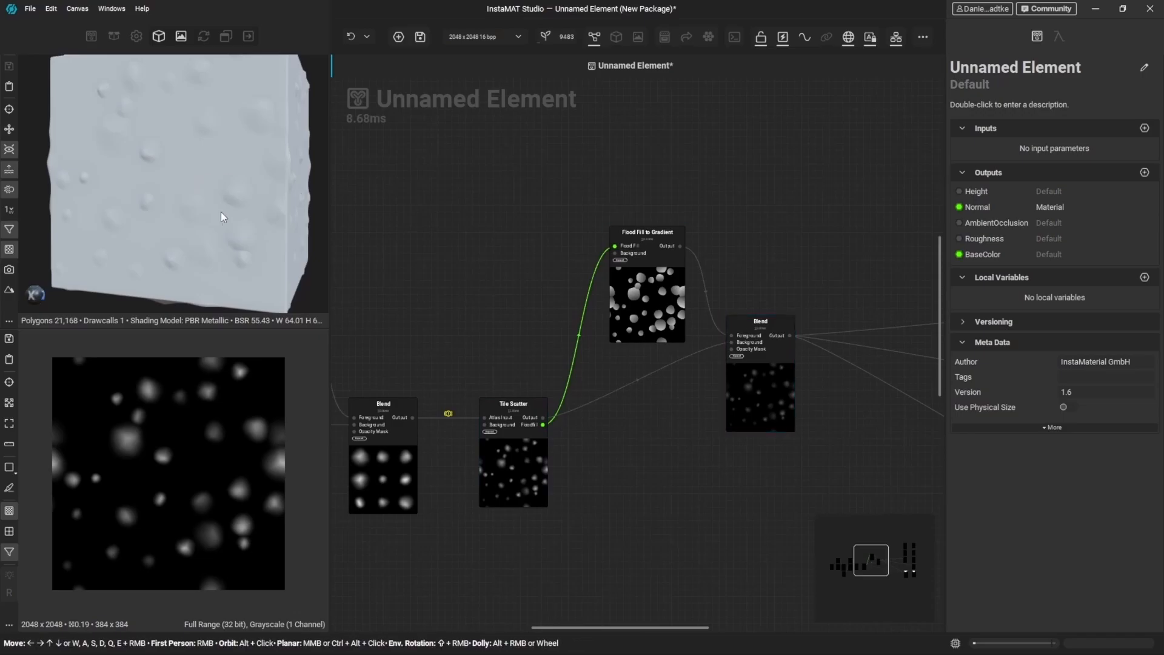
mouse_move(220, 212)
left_mouse_down("alt")
mouse_move(182, 188)
mouse_move(240, 205)
mouse_move(213, 207)
left_mouse_up("alt")
Add an Auto Levels node after the Multiply Blend and transfer the Blend's downstream connections to its output
left_click(649, 298)
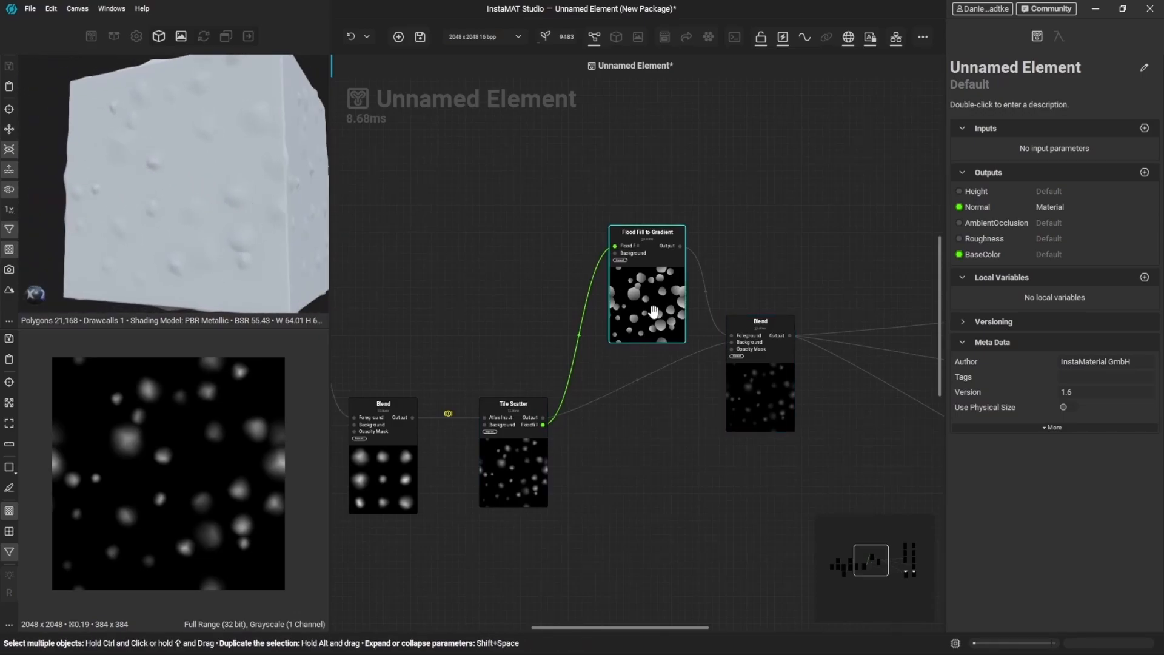
scroll(648, 298, "up", 5)
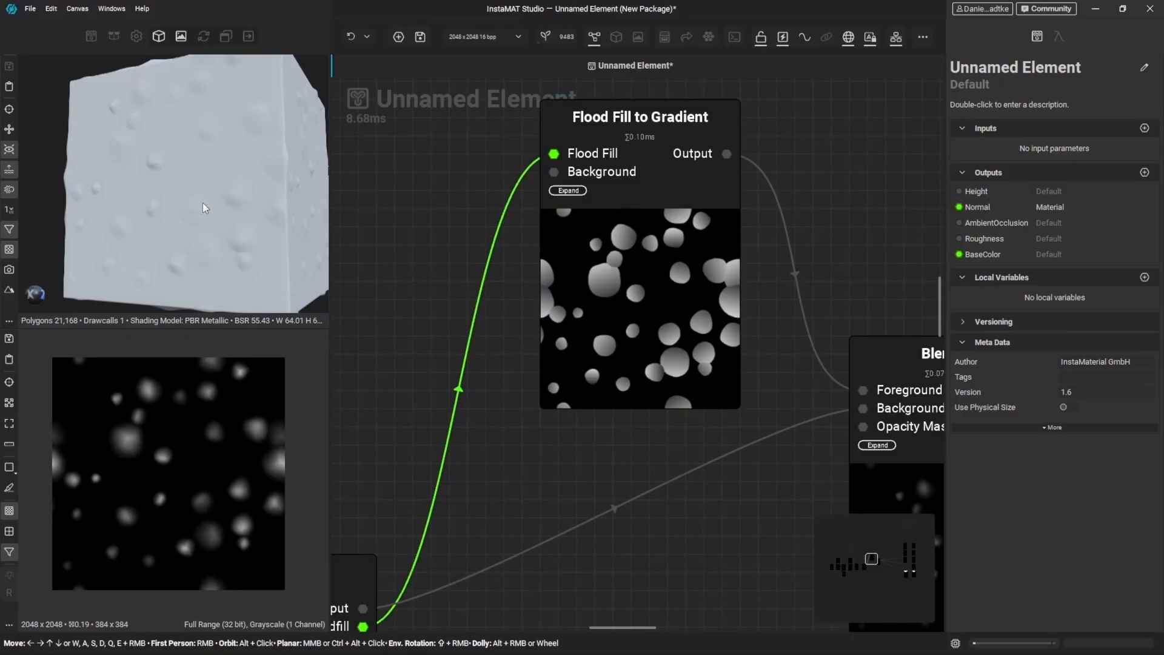
scroll(675, 230, "down", 5)
middle_click_drag(790, 385, 553, 362)
left_click_drag(554, 354, 623, 340)
type("aut")
key("Return")
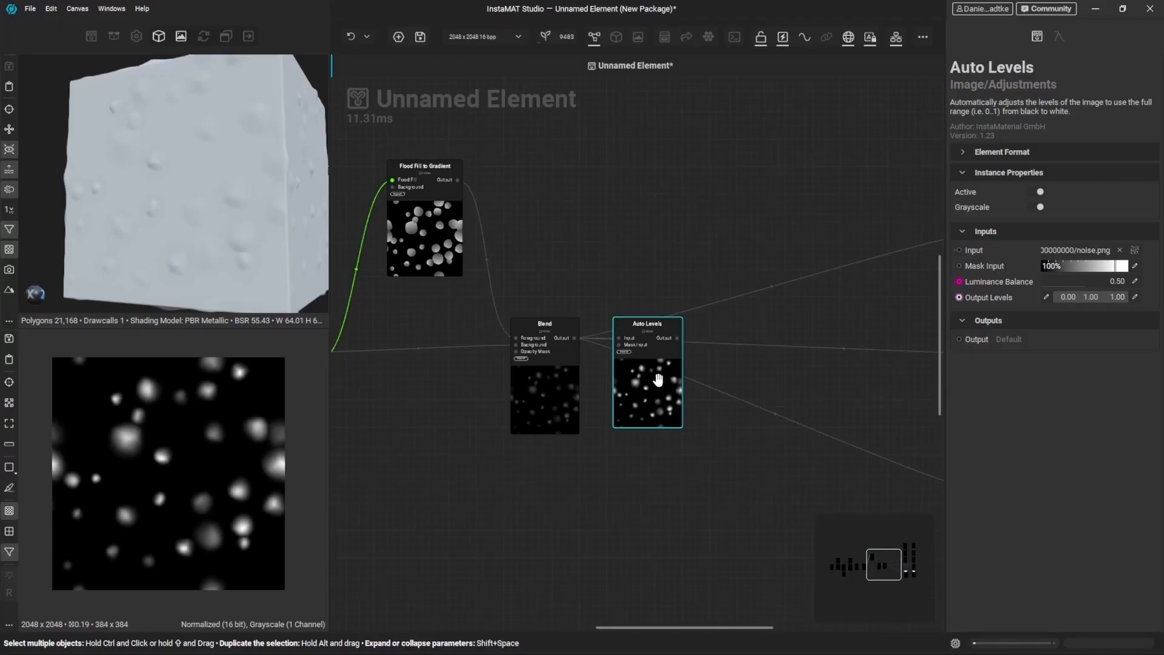
left_click_drag(574, 339, 678, 339, "shift")
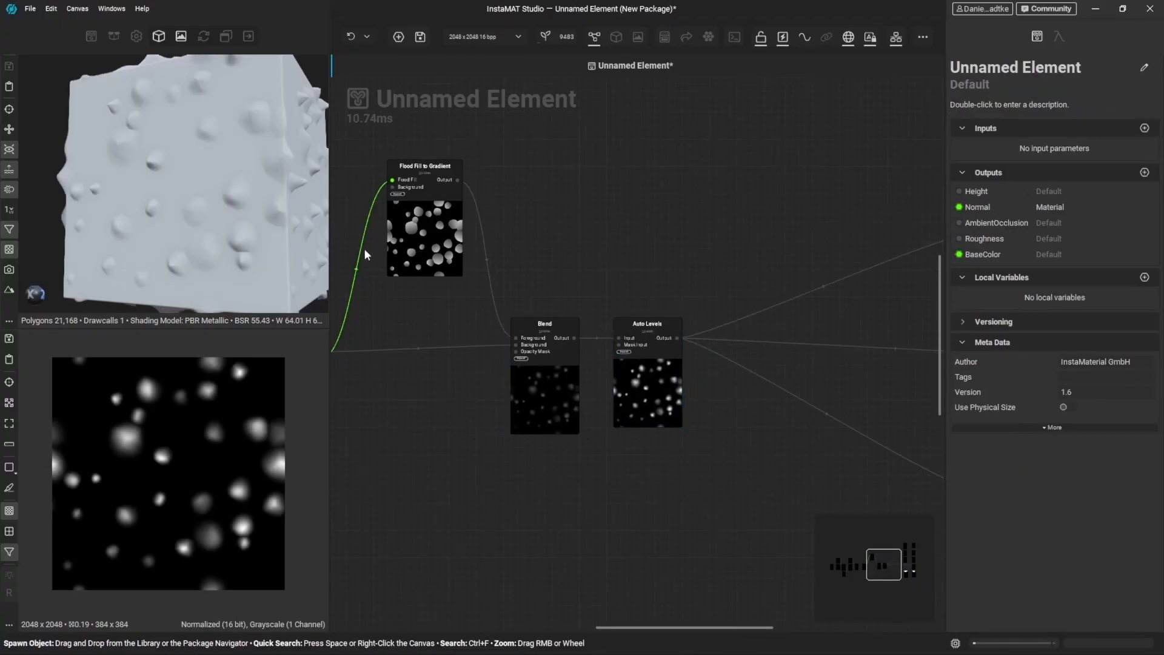
Toggle the Multiply Blend node's active state to compare the displacement on the cube, leaving the node inactive
mouse_move(241, 159)
left_mouse_down("alt")
mouse_move(229, 172)
mouse_move(270, 171)
mouse_move(264, 150)
mouse_move(242, 148)
left_mouse_up("alt")
left_click(545, 388)
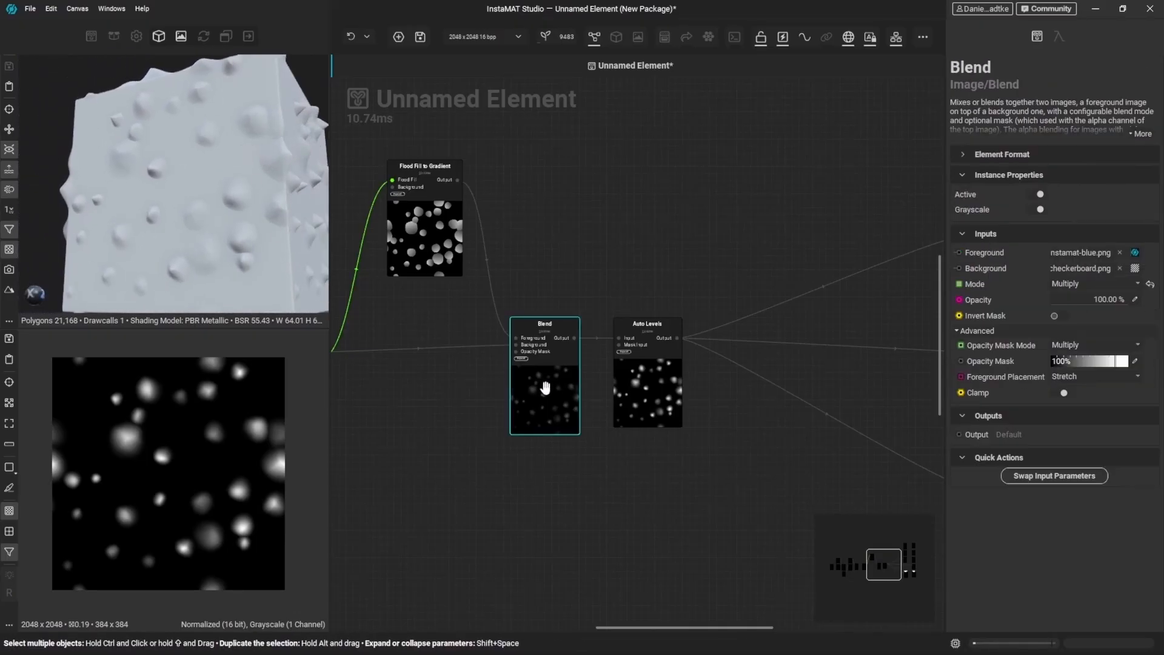
key("d")
key("d")
key("d")
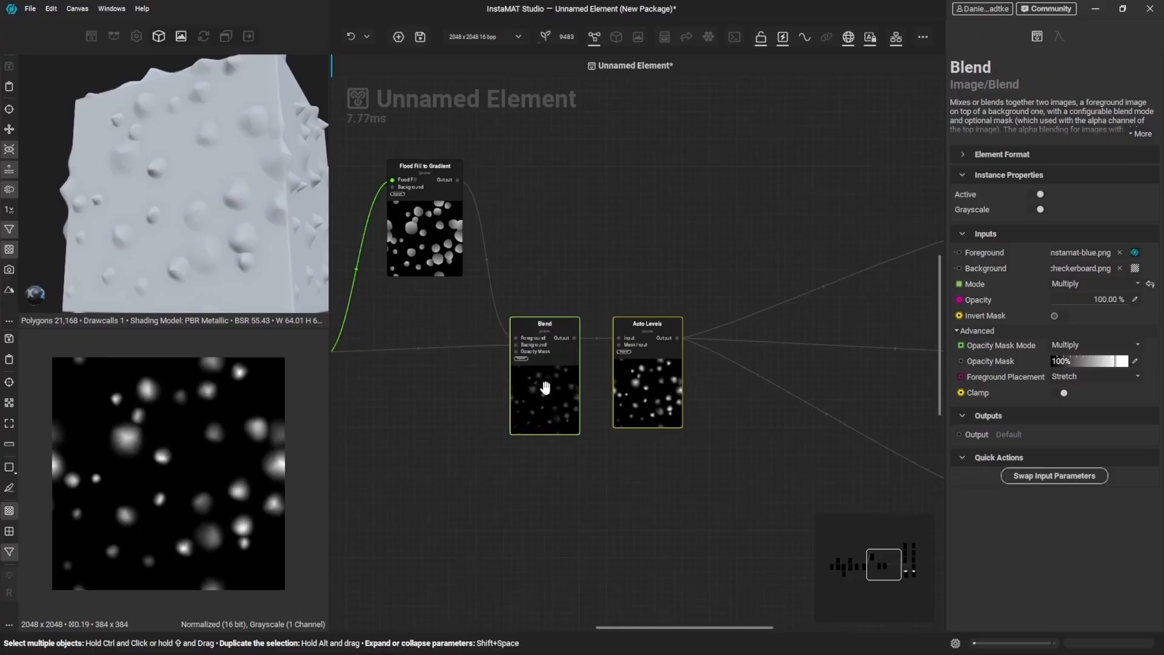
left_click_drag(271, 214, 207, 182, "alt")
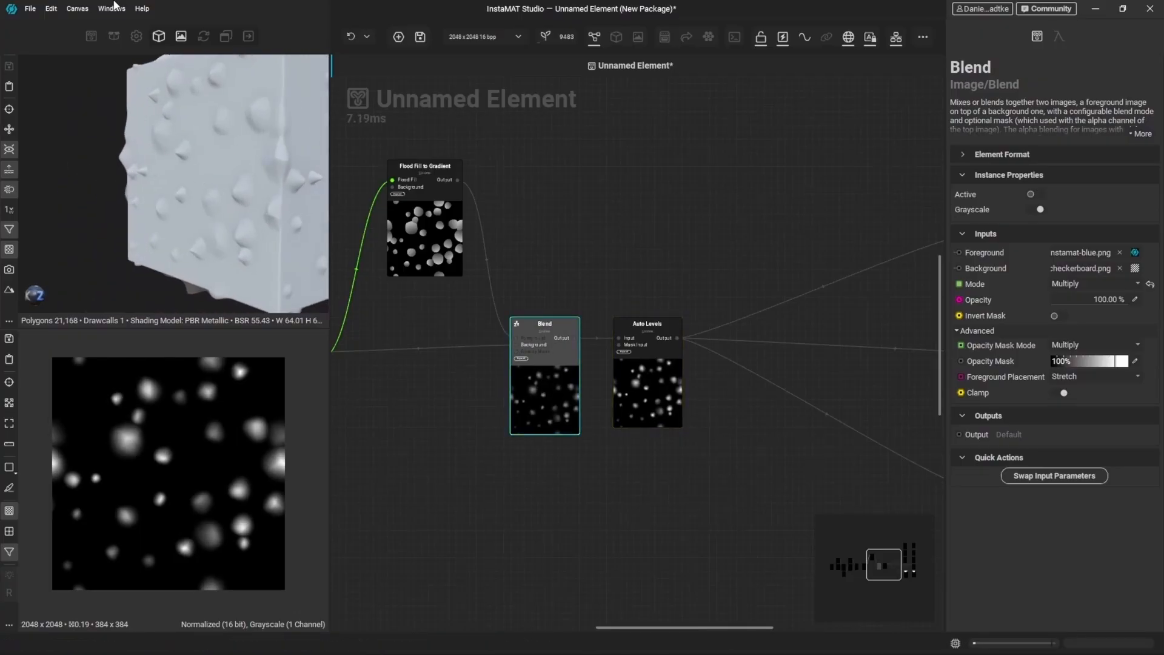
Set the render settings' Displacement Factor to 2 and examine the displaced cube from another angle
left_click(137, 37)
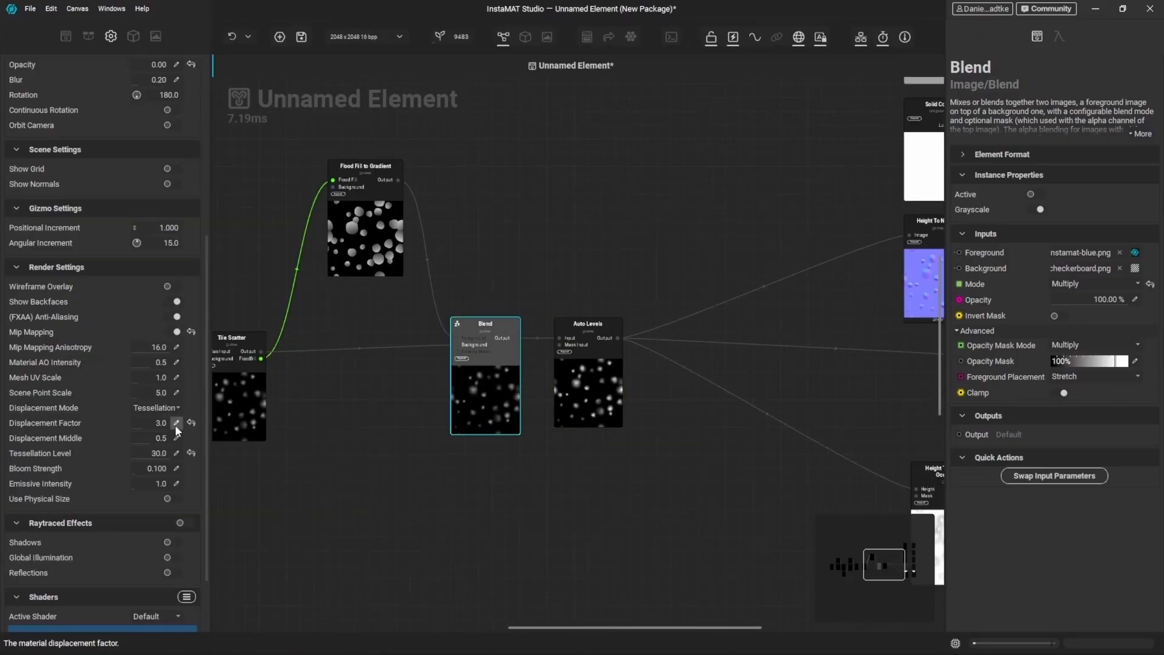
type("2")
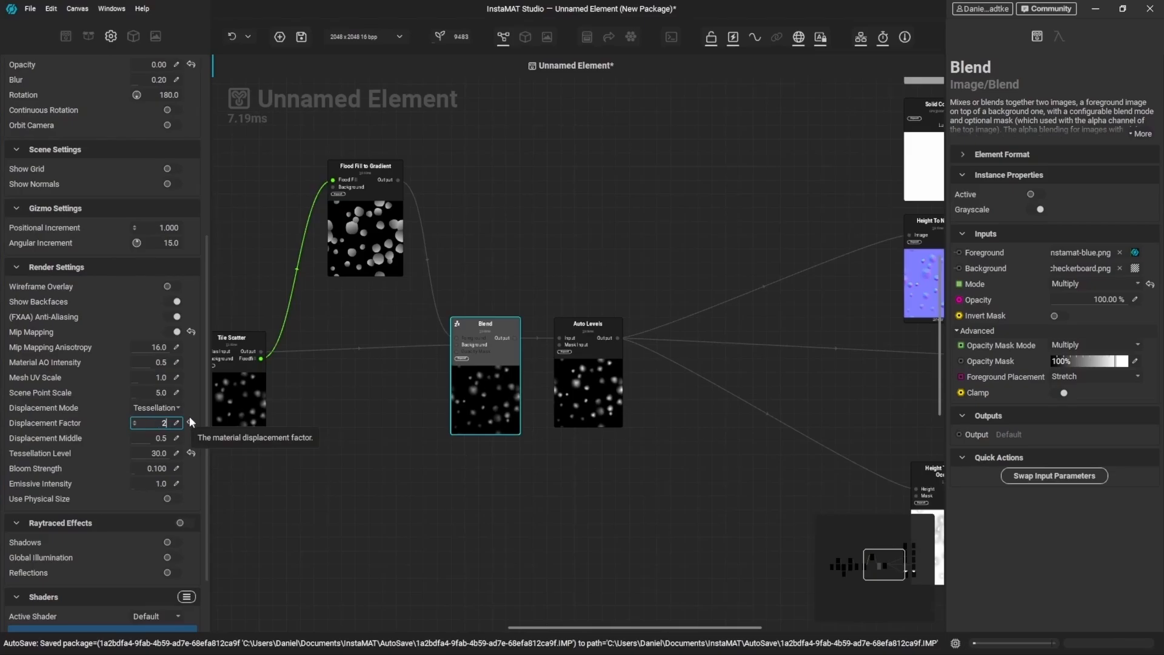
key("Return")
left_click(133, 36)
left_click_drag(182, 218, 206, 179, "alt")
scroll(206, 180, "down", 3)
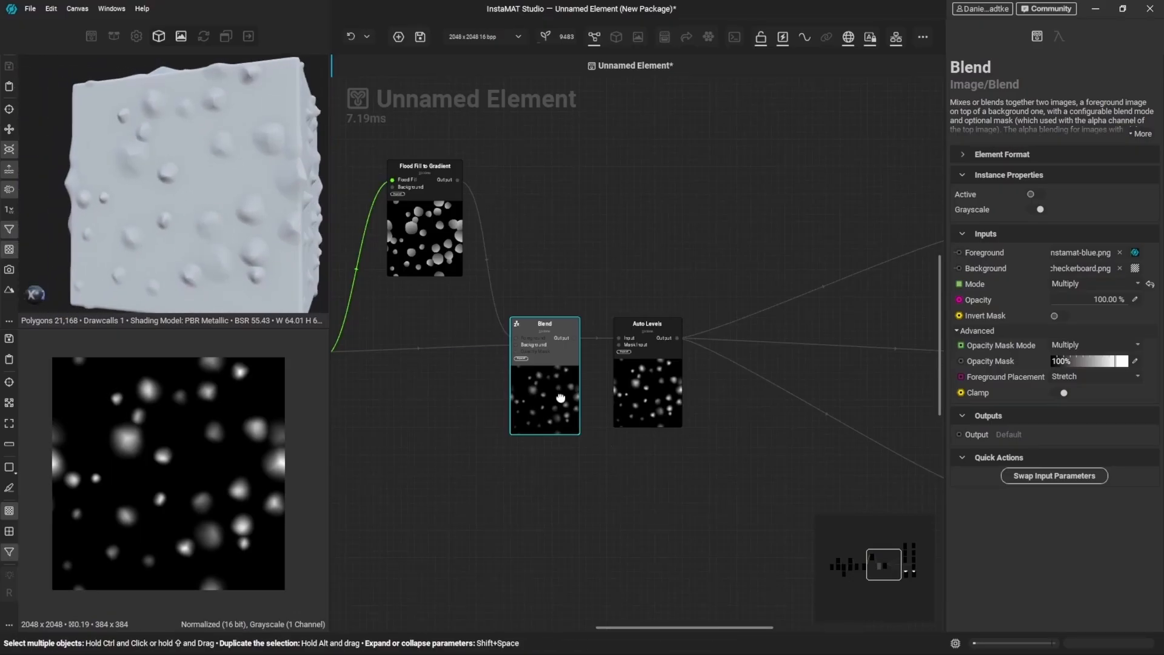
left_click(561, 396)
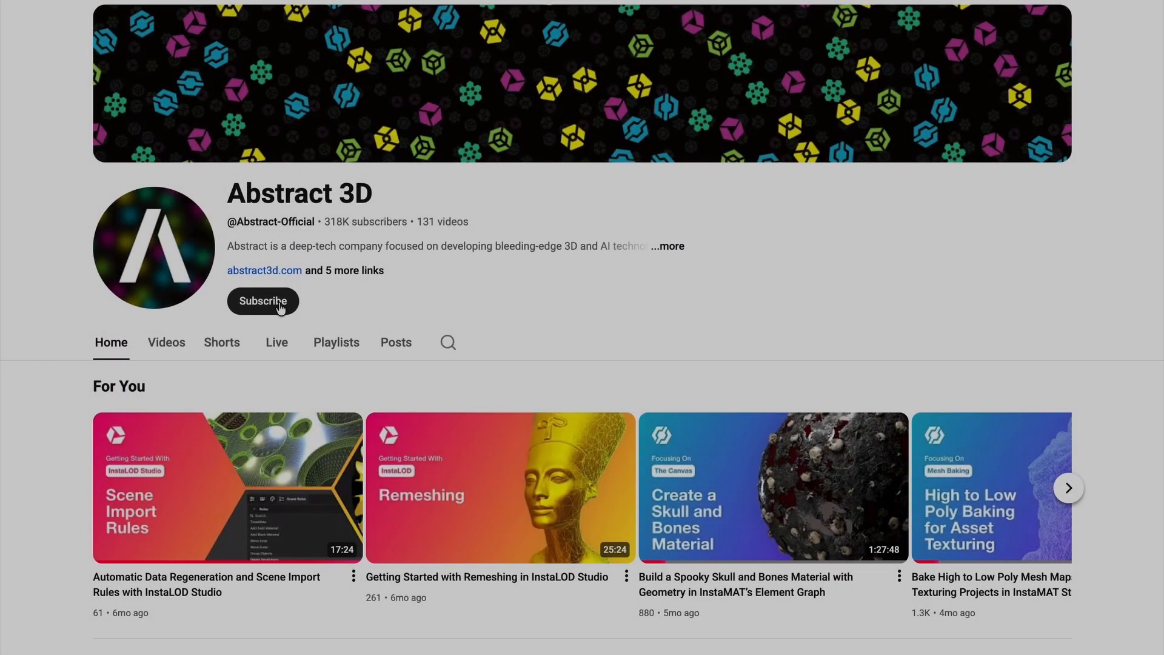
Switch to YouTube, subscribe to the Abstract 3D channel and choose its notification level
left_click(276, 303)
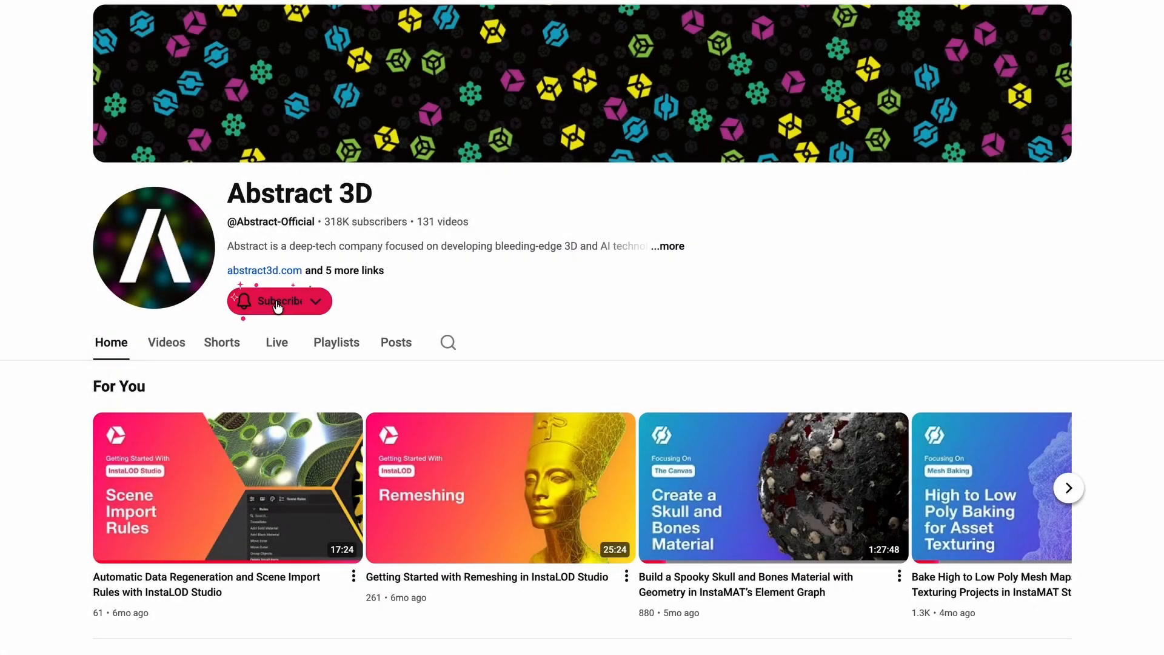
left_click(325, 302)
left_click(321, 341)
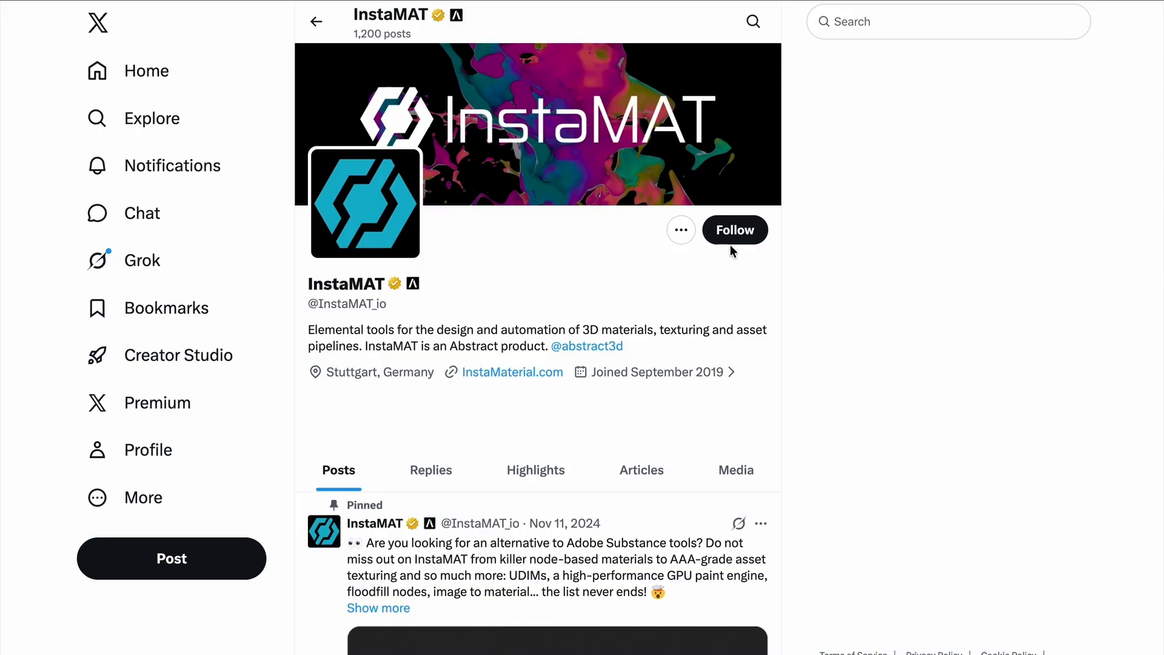
Follow the InstaMAT account on X and browse the categories on the Abstract Community site
left_click(731, 242)
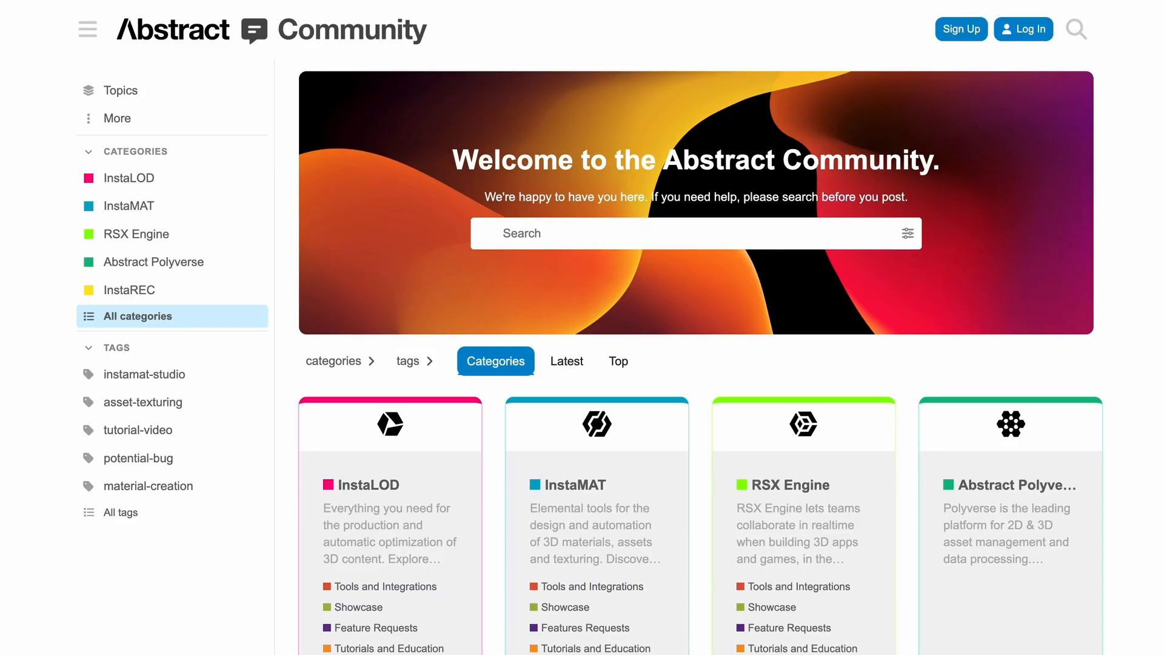
scroll(701, 356, "down", 3)
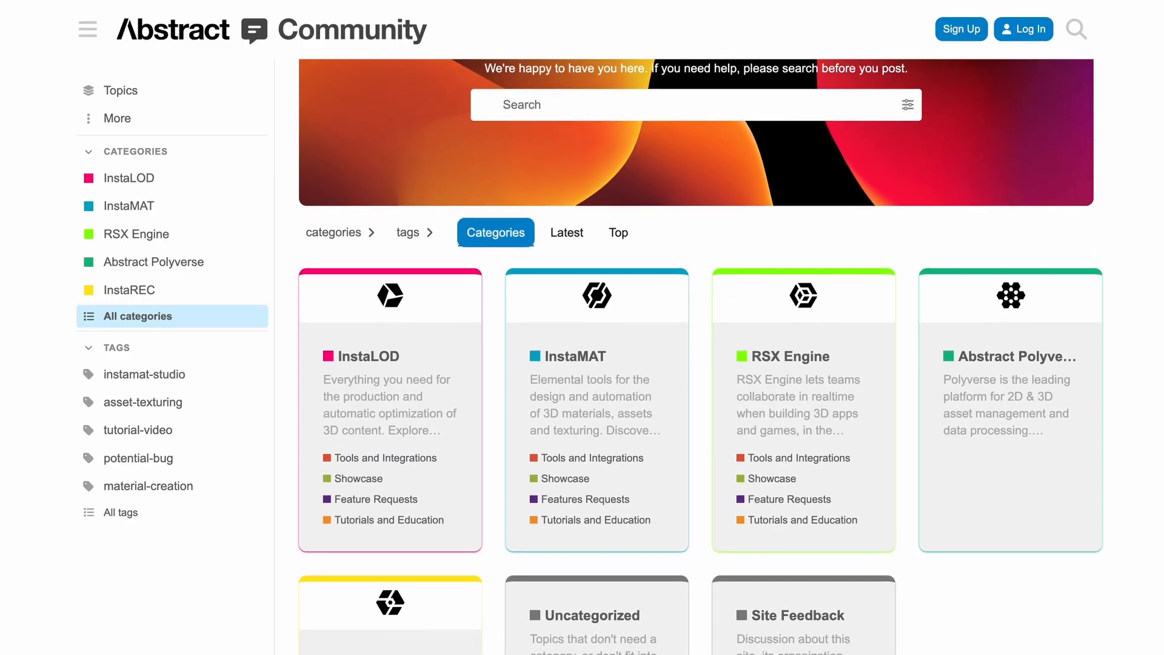